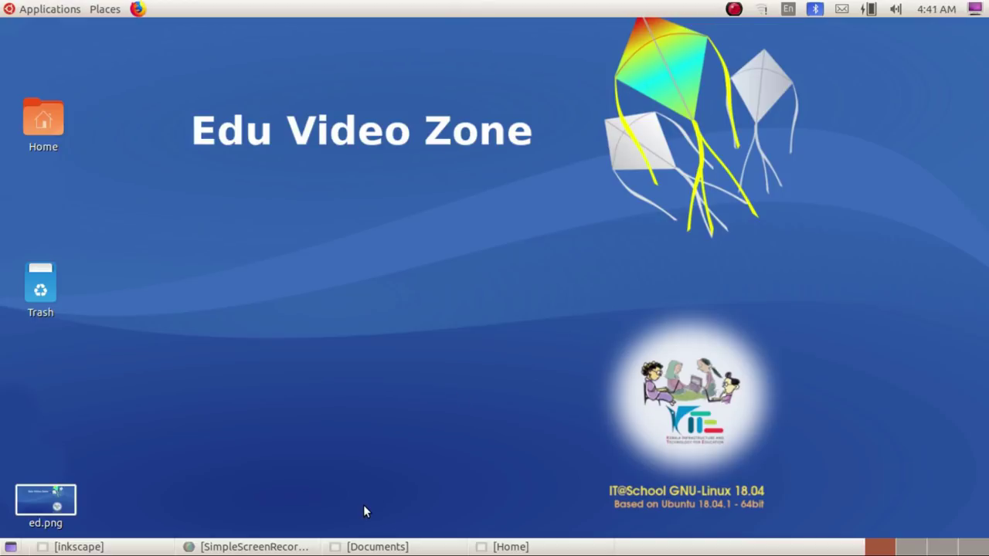
left_click(124, 546)
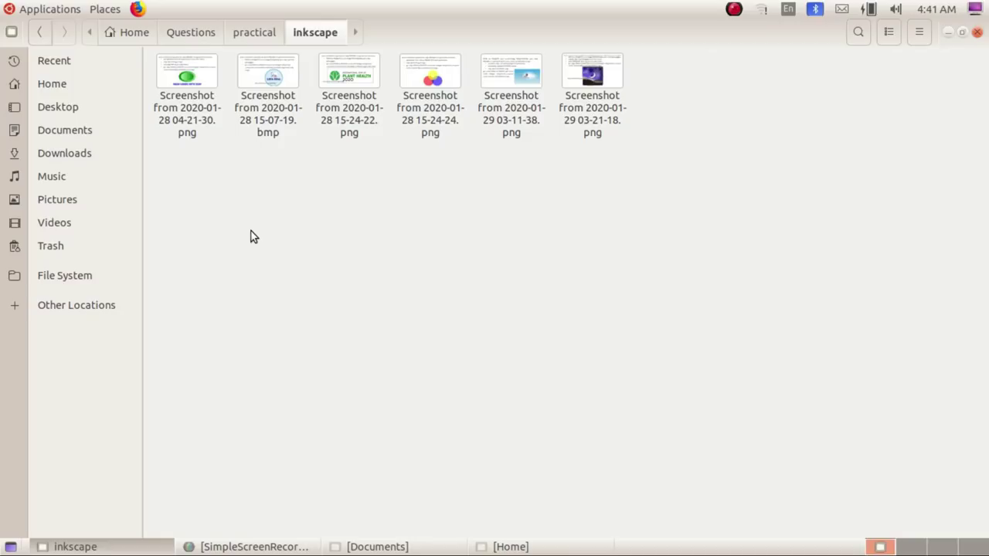
double_click(194, 87)
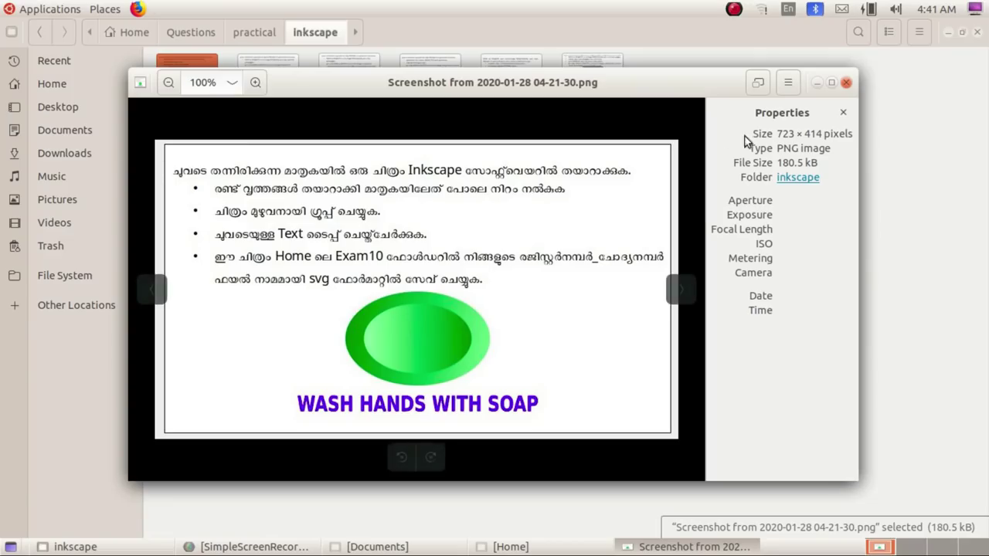
Step: Maximize the Image Viewer and zoom so the green-oval task sheet fills the screen
left_click(831, 83)
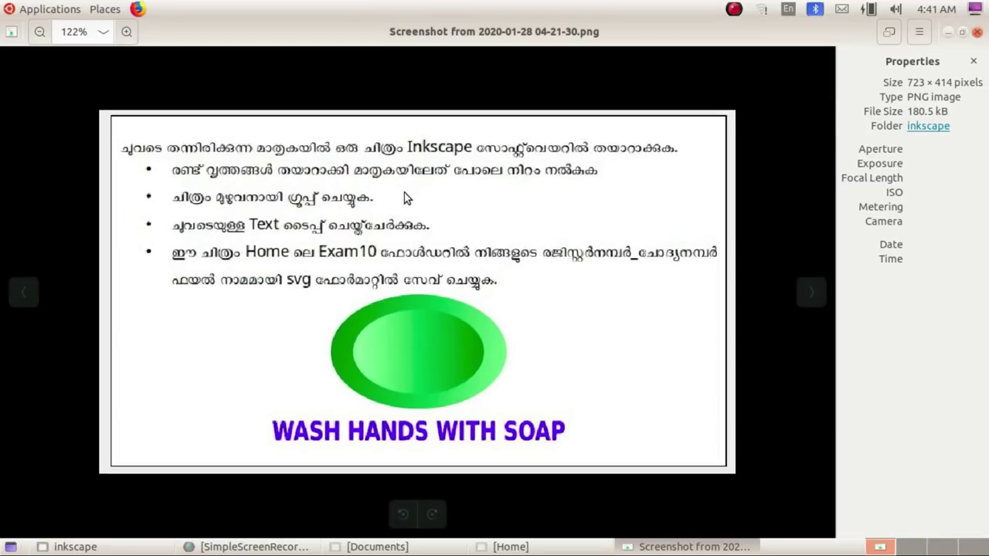
scroll(413, 207, "down", 1)
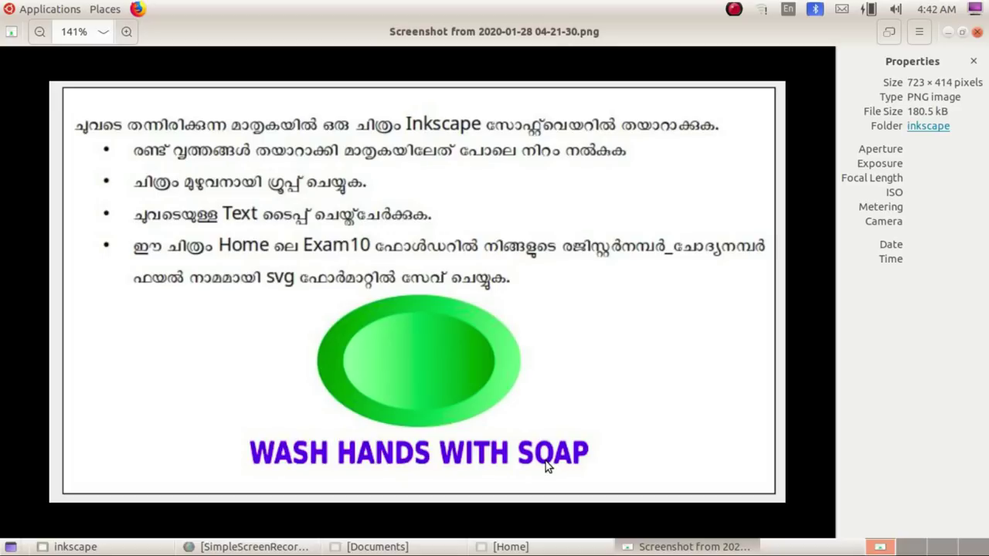
Step: Launch Inkscape Vector Graphics Editor from Applications > Graphics and adjust the canvas zoom
left_click(40, 14)
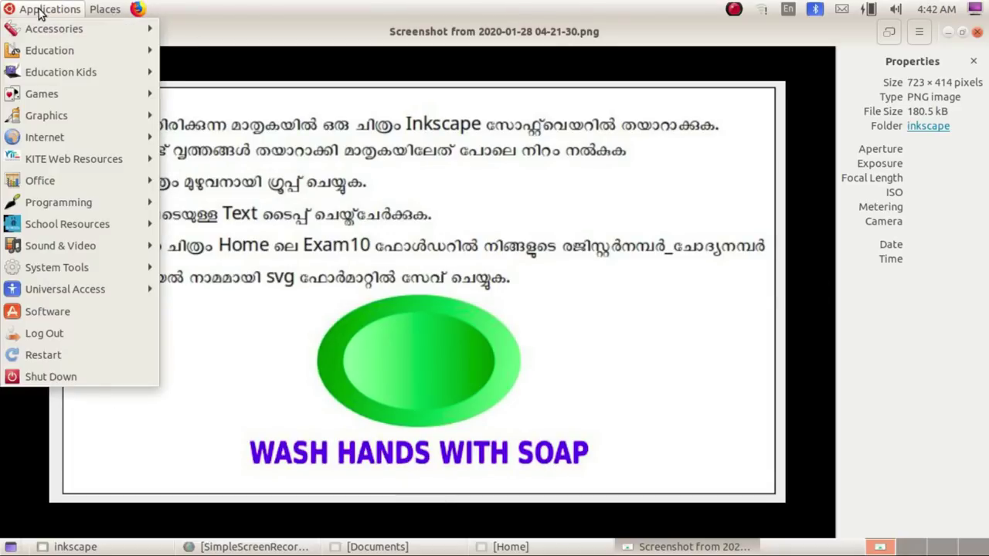
mouse_move(52, 118)
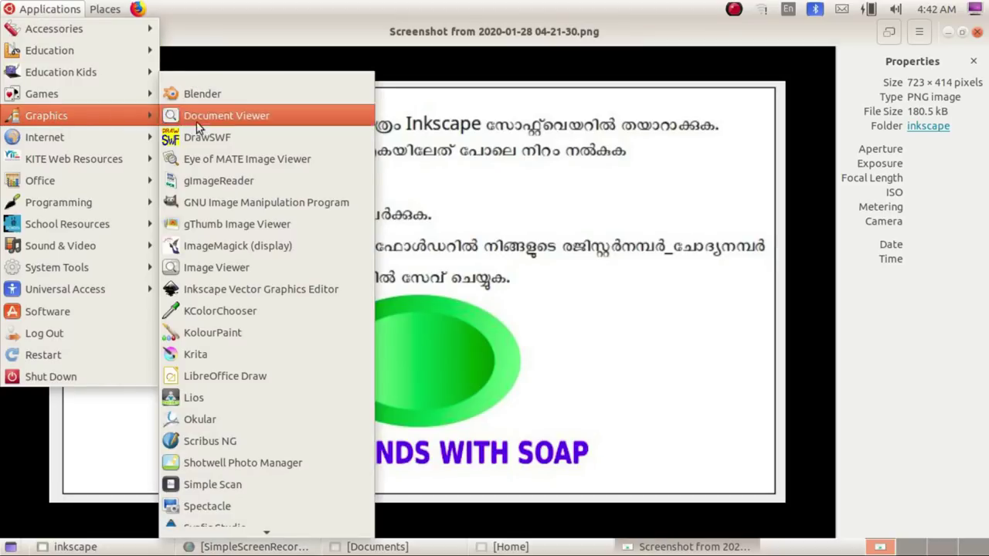
left_click(268, 291)
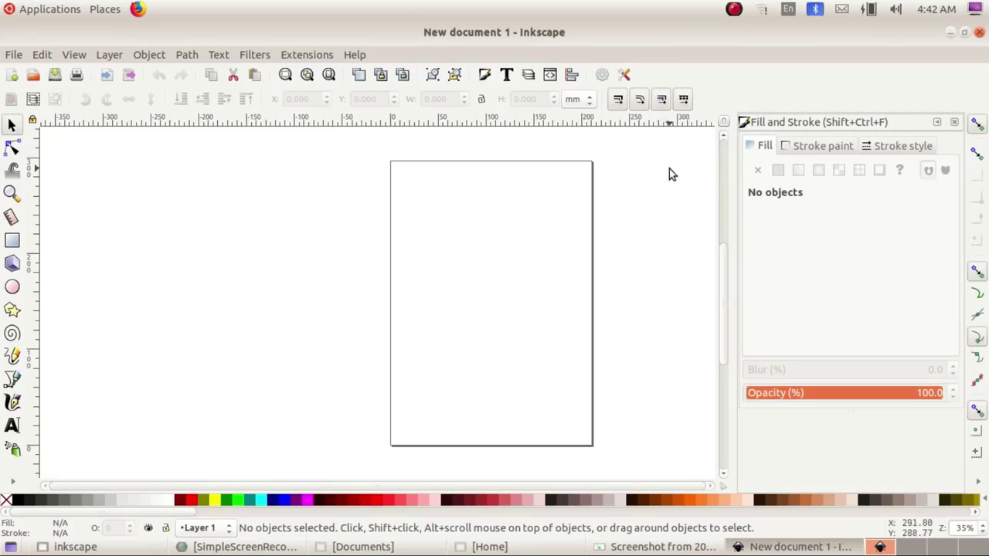
scroll(564, 170, "up", 2)
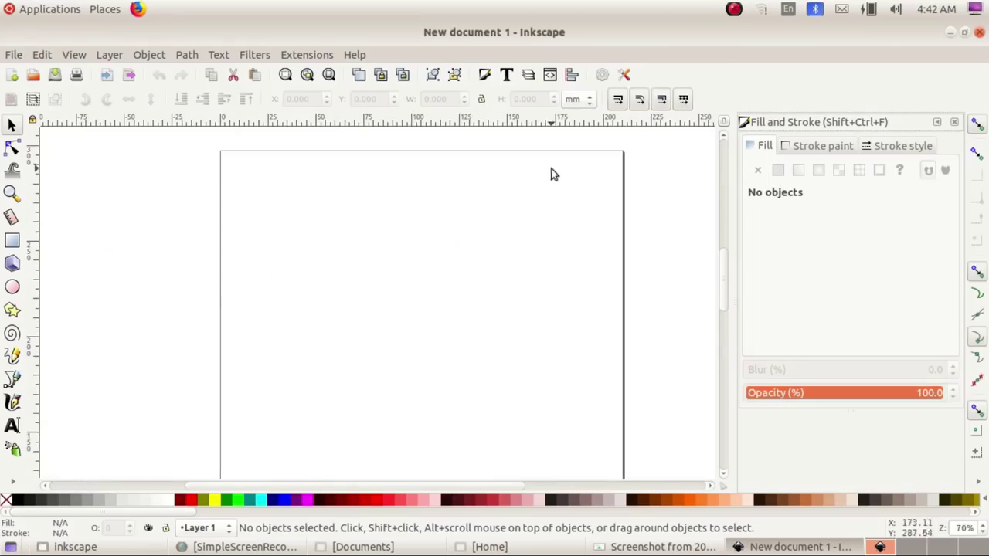
scroll(142, 185, "down", 1)
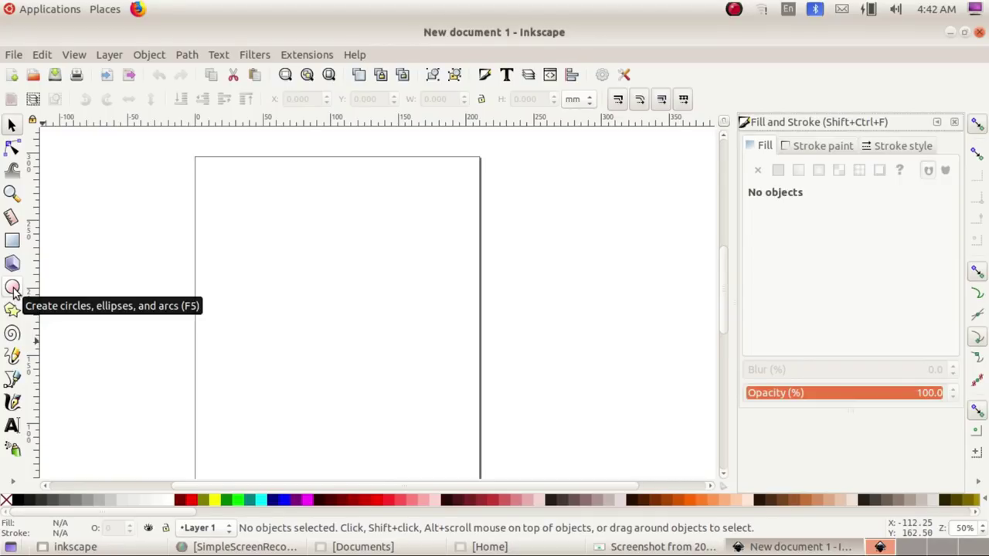
Step: Draw a wide blue ellipse near the page centre, then compare it with the task sheet
left_click(13, 290)
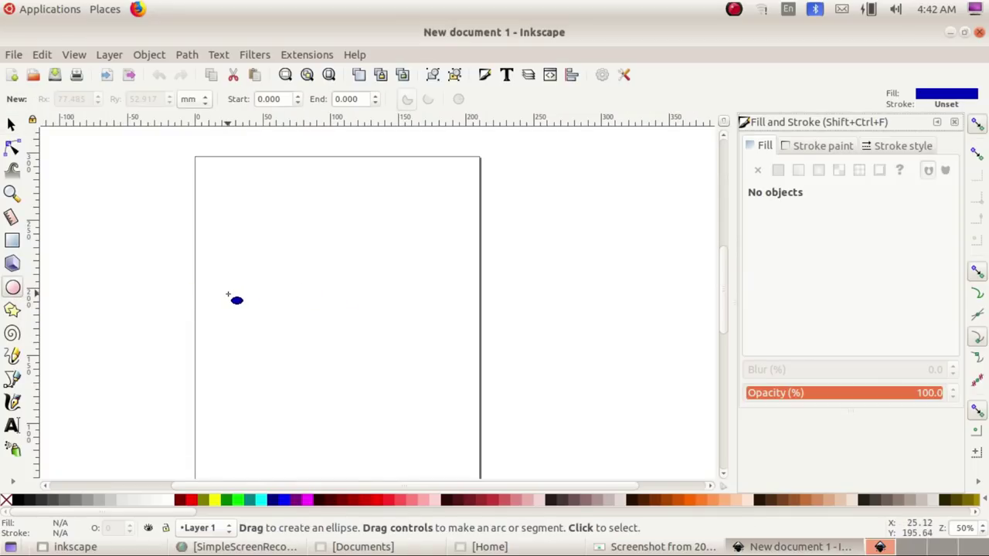
left_click_drag(233, 284, 416, 378)
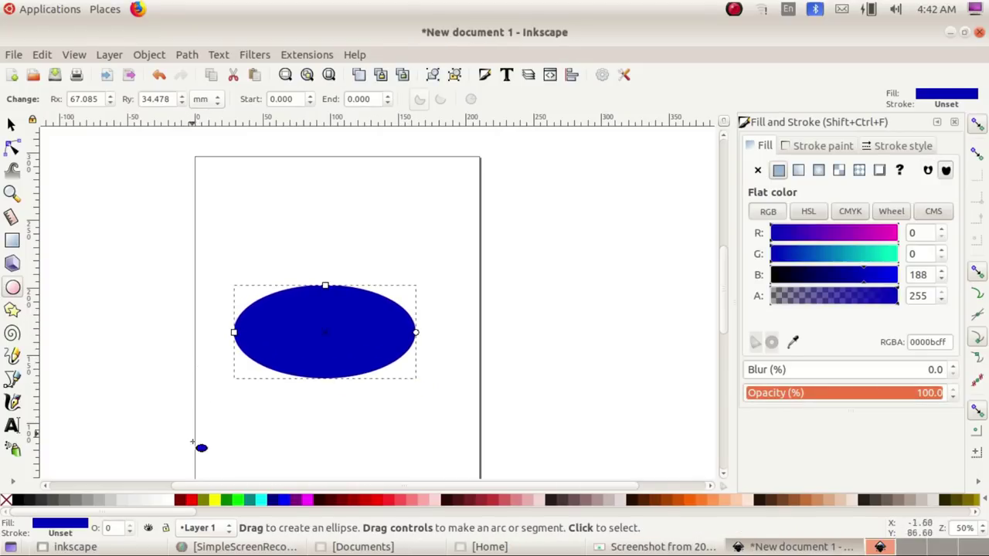
left_click(259, 548)
left_click(259, 548)
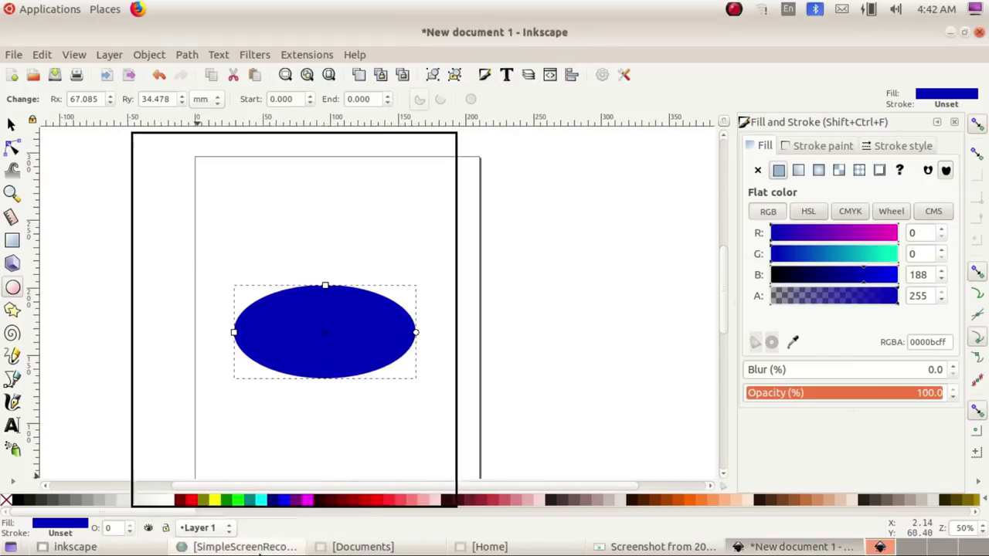
left_click(656, 547)
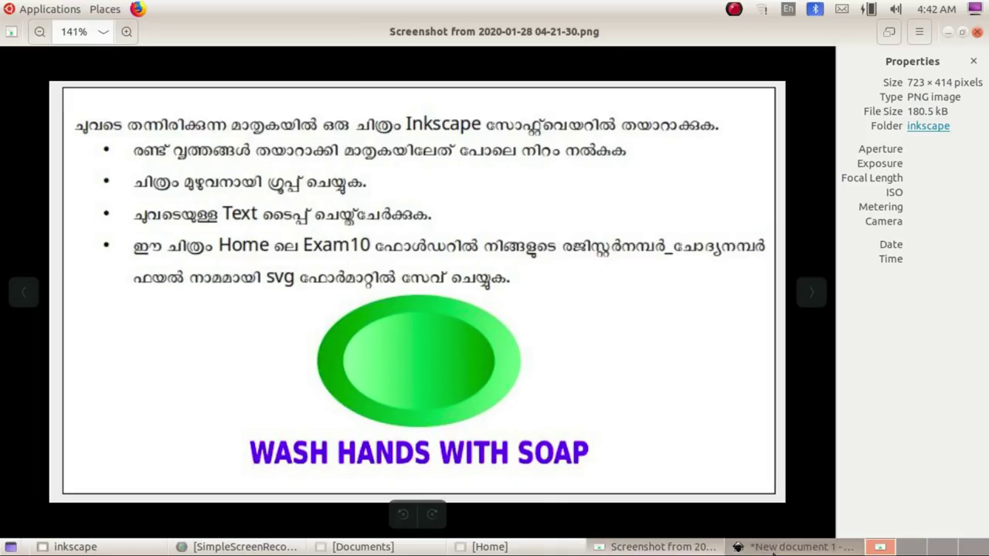
left_click(795, 546)
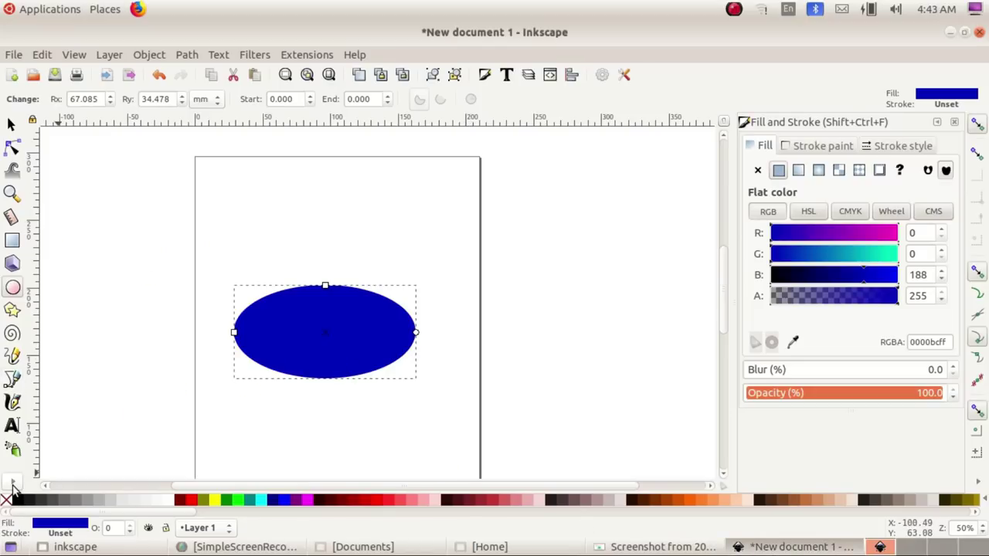
Step: Apply a default gradient to the ellipse with the Gradient tool
left_click(13, 484)
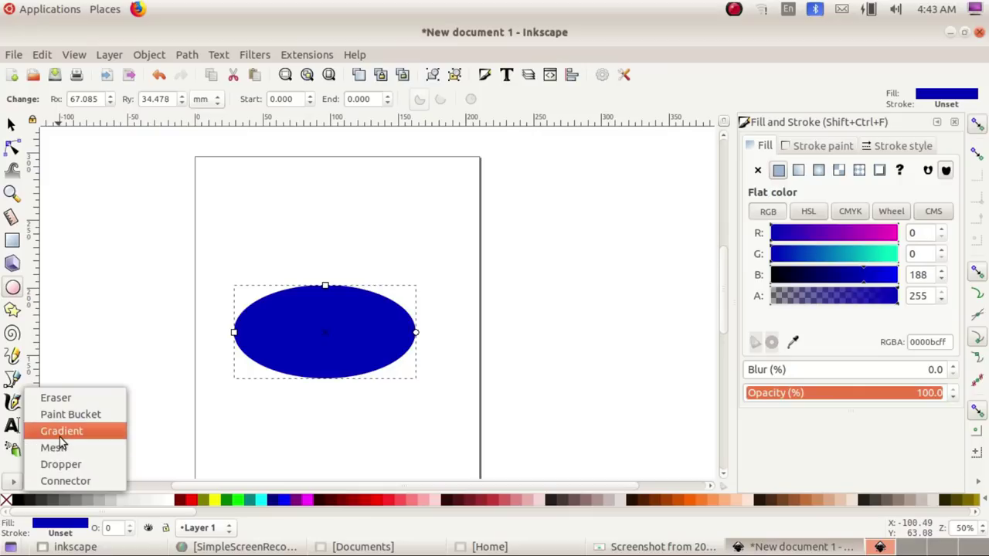
left_click(13, 483)
left_click(13, 482)
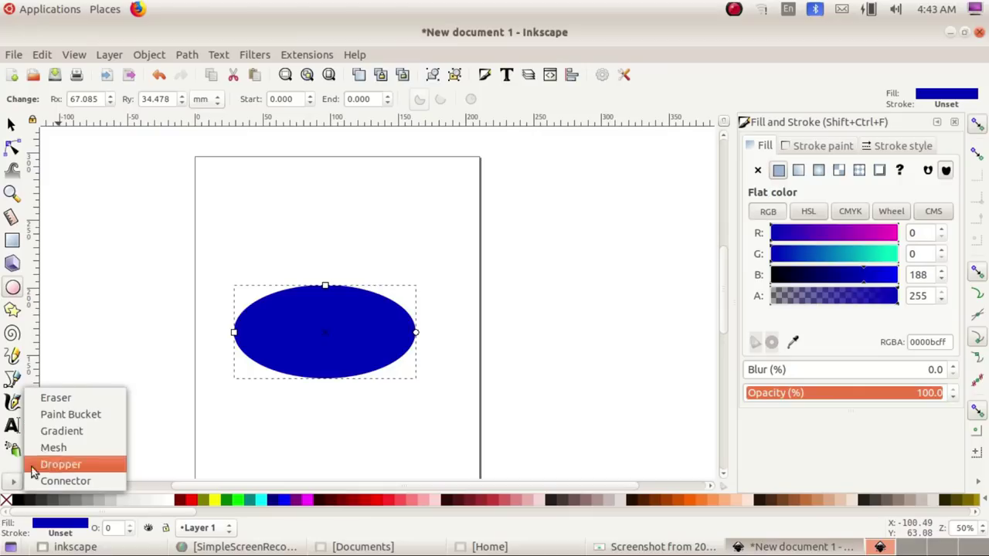
left_click(69, 437)
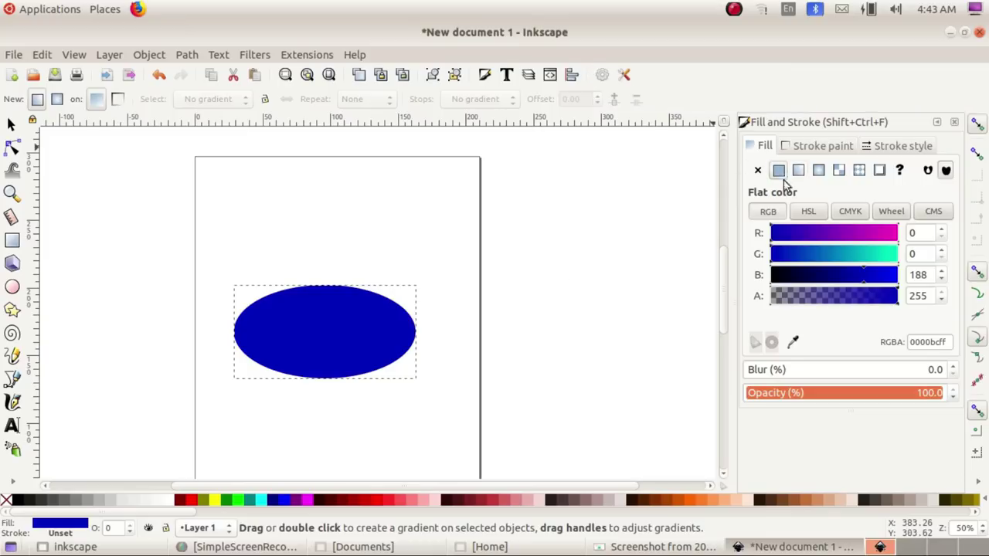
double_click(319, 332)
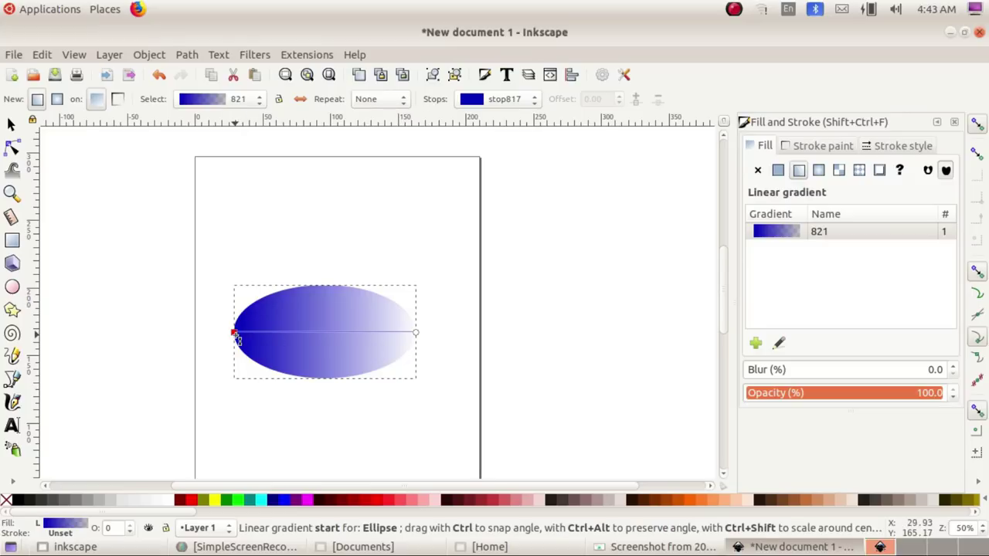
Step: Try a radial fill in Fill and Stroke, then settle on a linear gradient
left_click(820, 172)
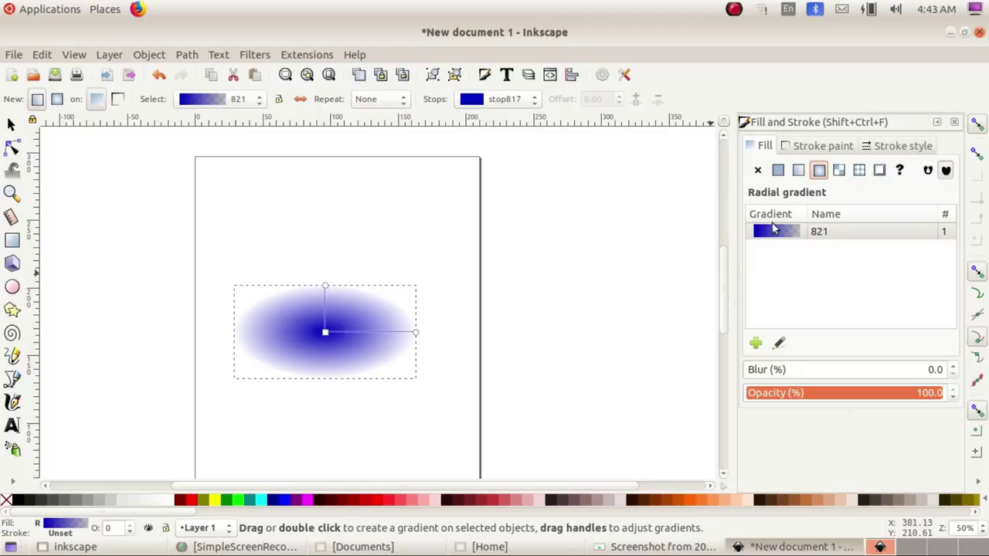
left_click(798, 171)
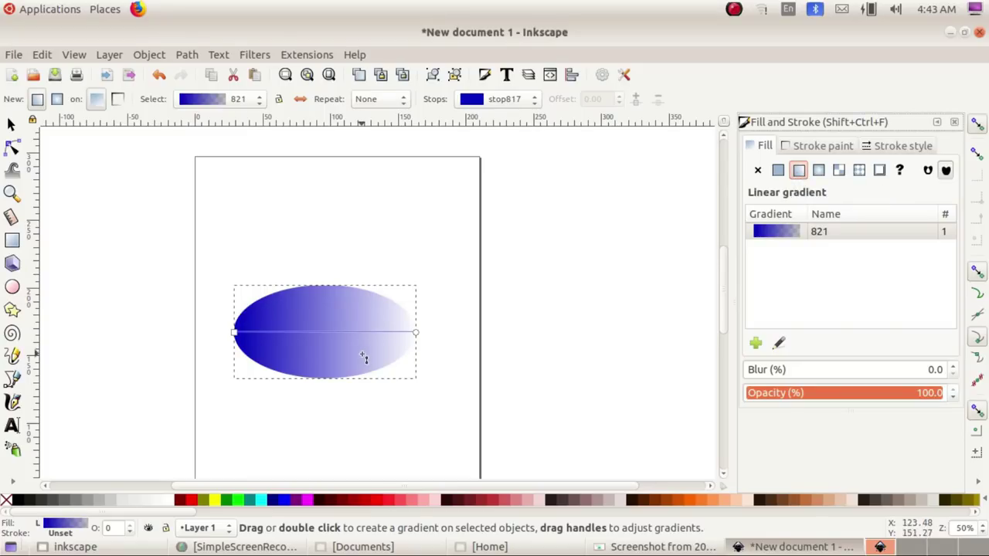
left_click(818, 170)
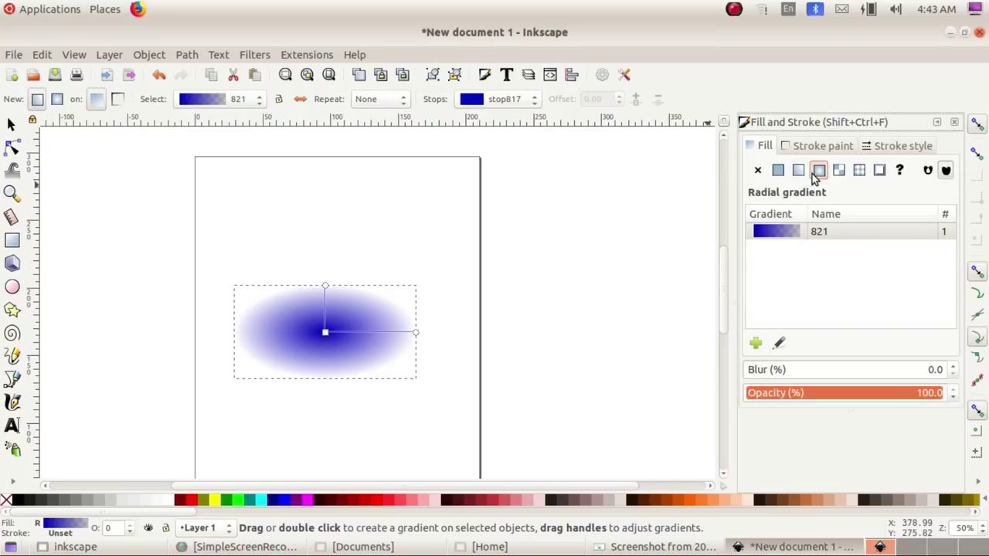
left_click(954, 121)
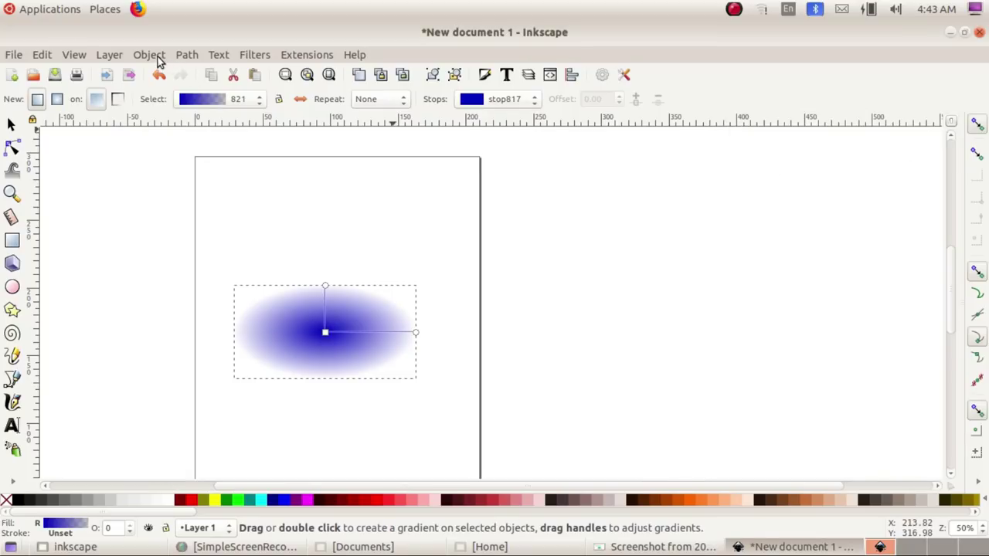
left_click(149, 54)
left_click(168, 110)
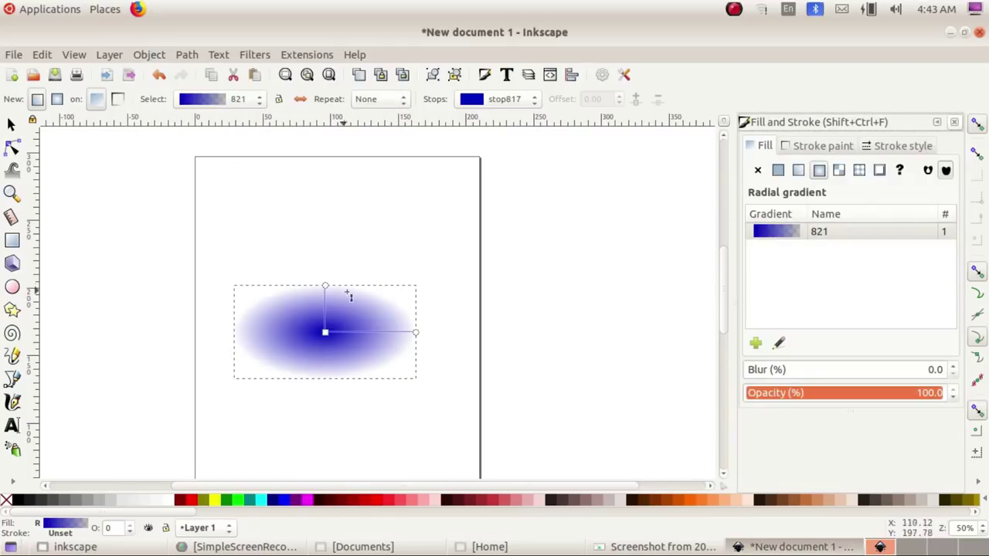
left_click(799, 170)
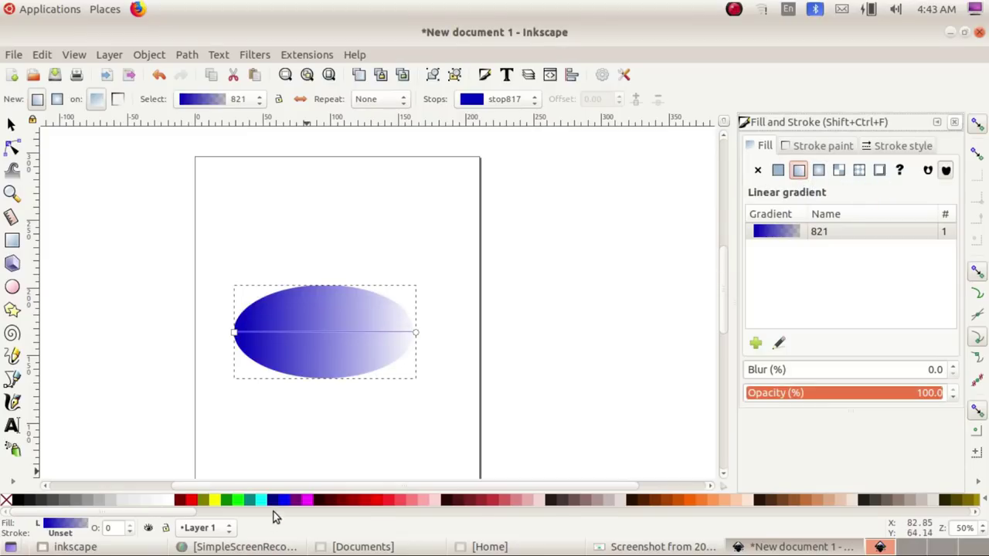
Step: Colour the gradient's start stop dark green and its end stop opaque lime green
left_click(236, 333)
left_click(227, 503)
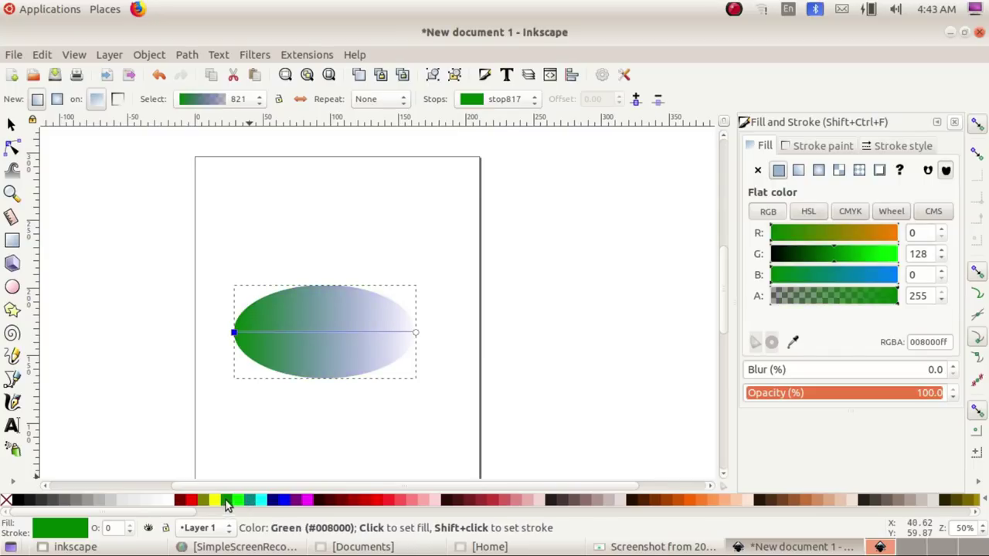
left_click(416, 332)
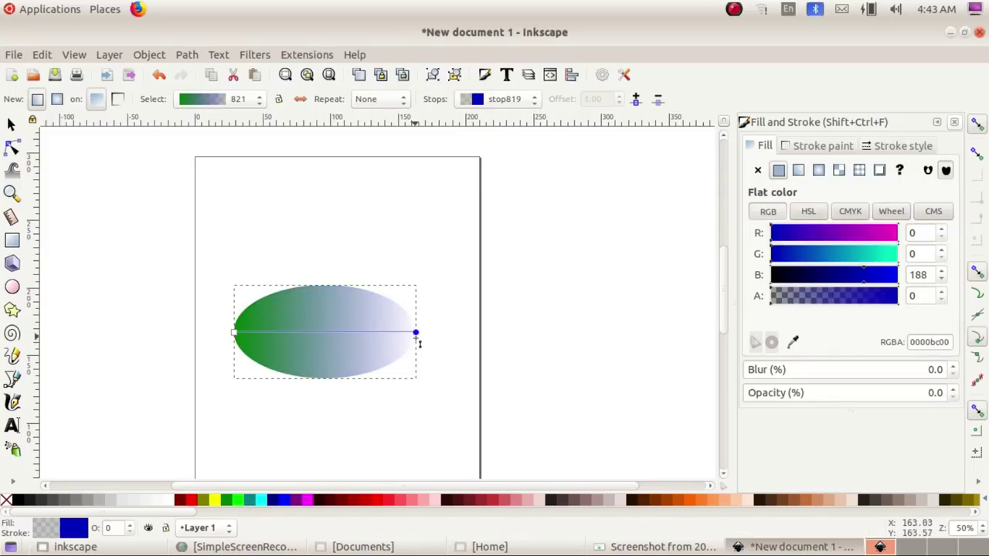
left_click(238, 502)
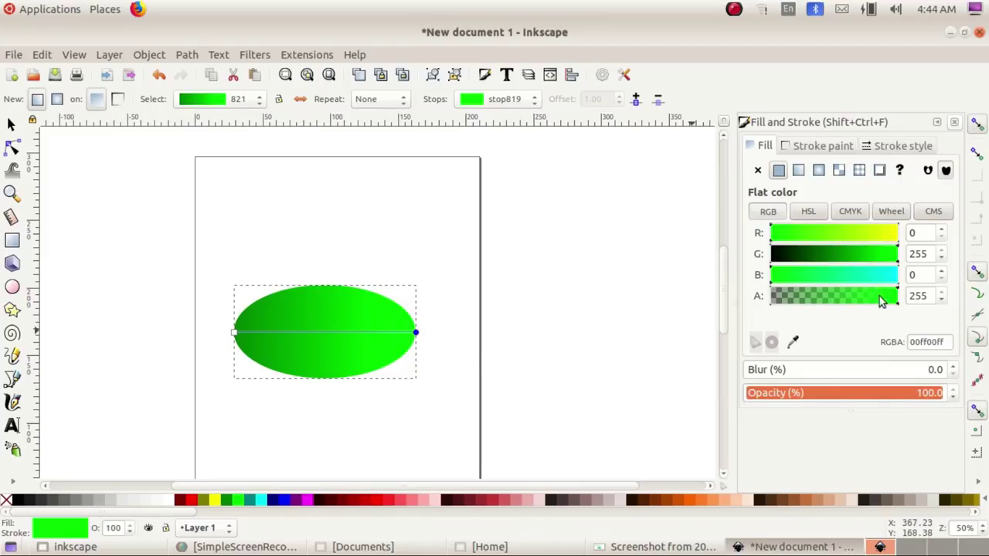
left_click_drag(883, 234, 846, 243)
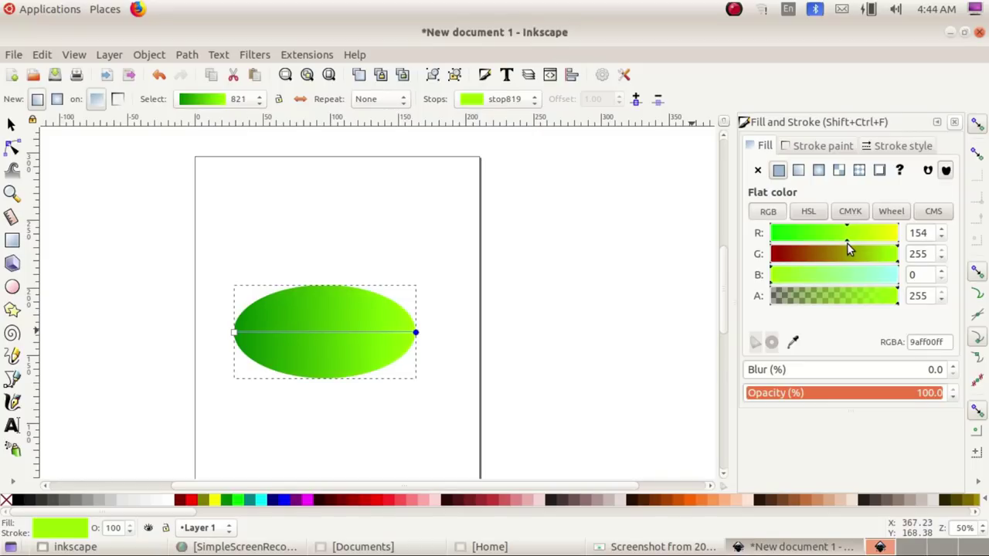
left_click(233, 333)
mouse_move(838, 259)
left_mouse_down()
mouse_move(850, 257)
mouse_move(822, 260)
left_mouse_up()
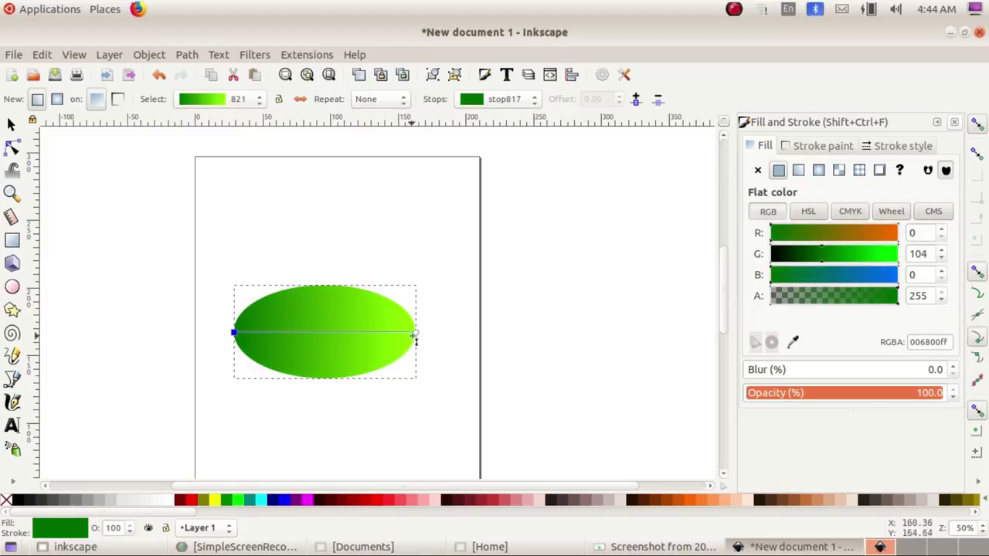
Step: Pull the gradient's end handle inside the ellipse and deselect it
left_click_drag(415, 334, 361, 338)
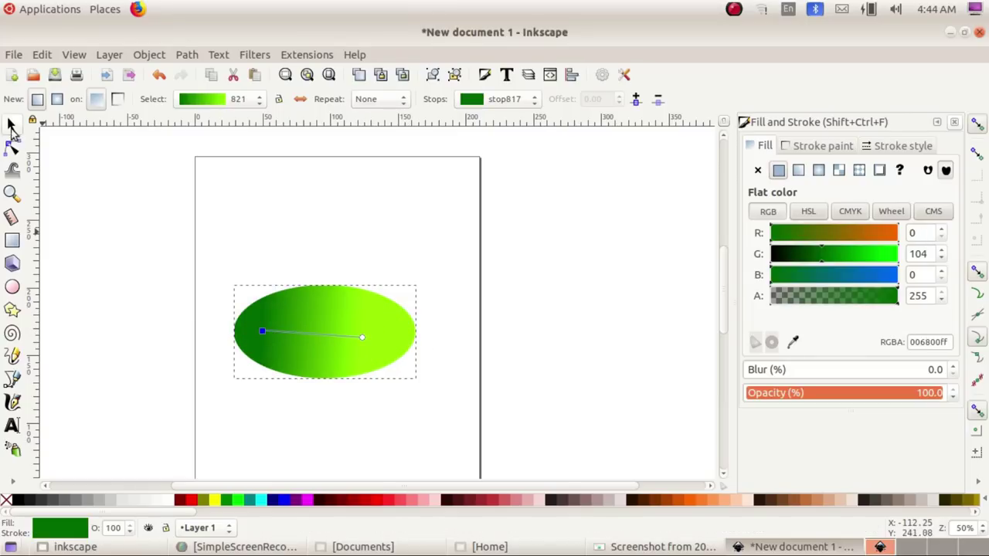
left_click(11, 123)
left_click(592, 368)
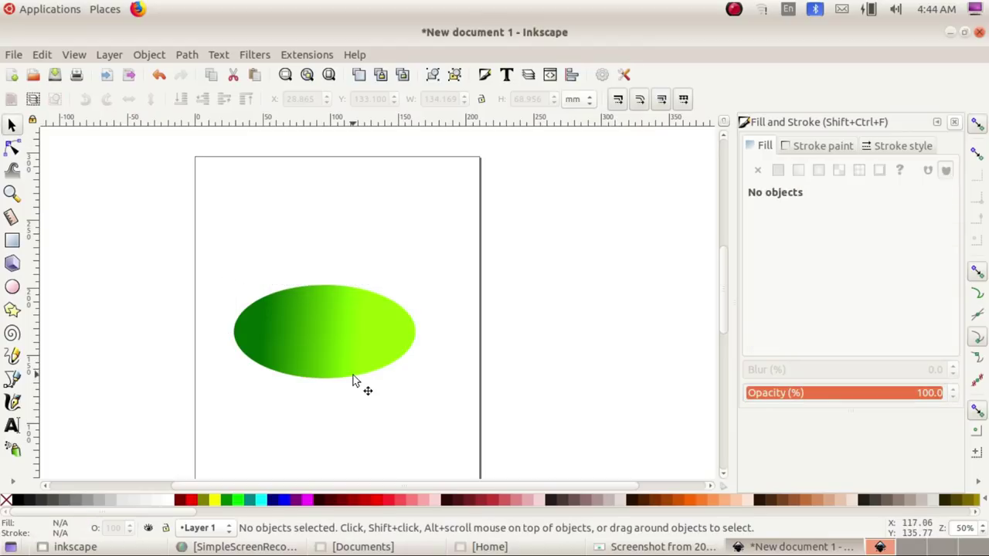
Step: Duplicate the gradient ellipse and shrink the copy to about 80% (109.581 × 52.919 mm)
left_click(379, 327)
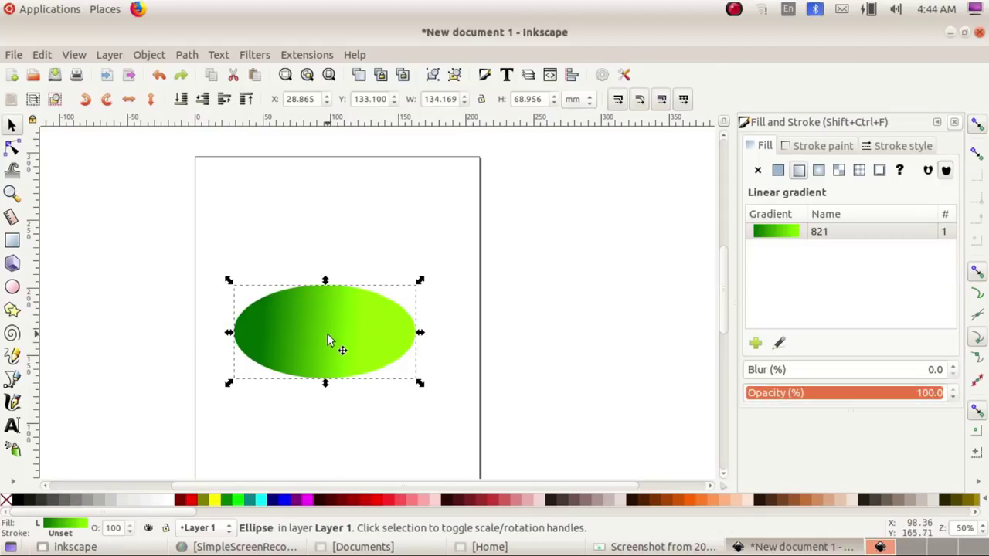
left_click(41, 55)
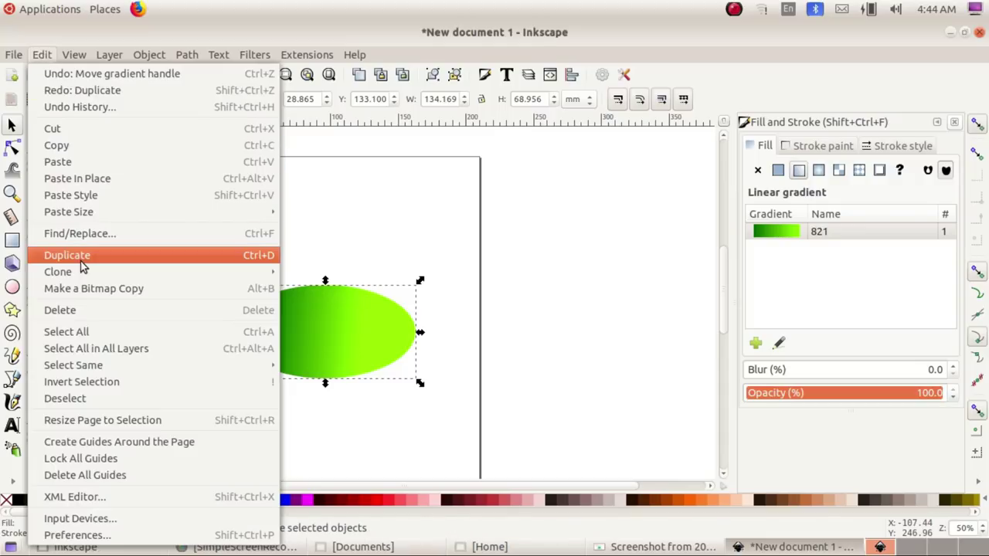
left_click(260, 261)
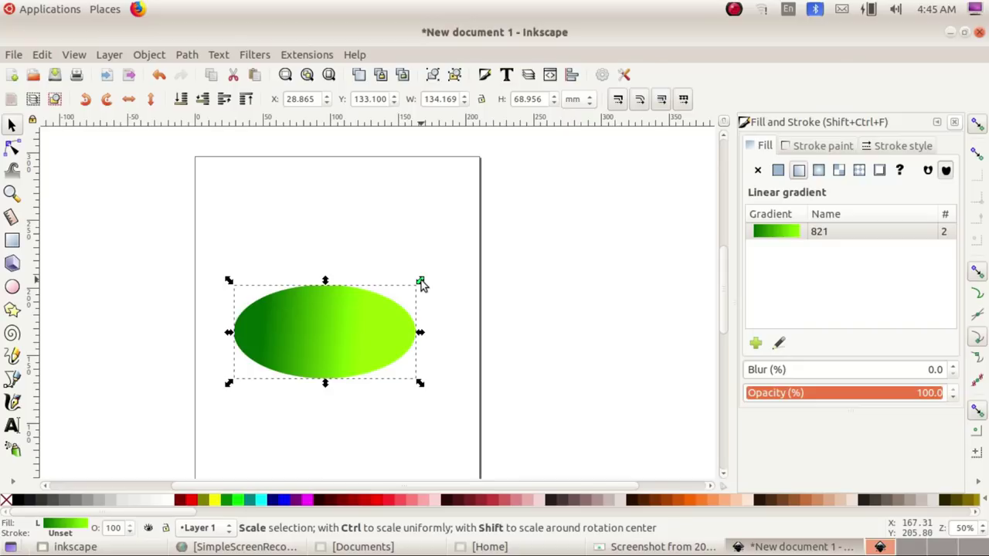
left_click_drag(420, 282, 404, 291)
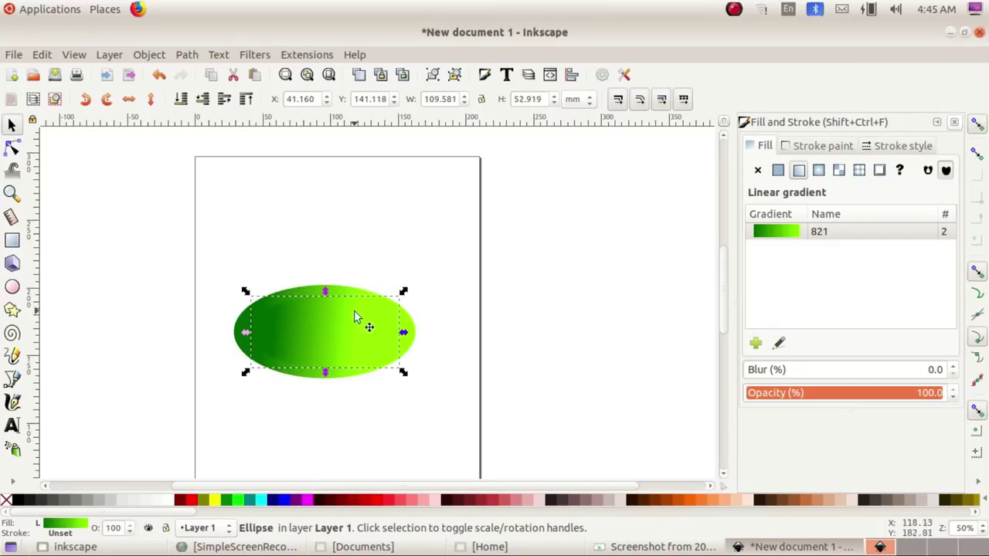
Step: Set the inner ellipse's gradient start stop to Lime and end stop to Green
left_click(13, 482)
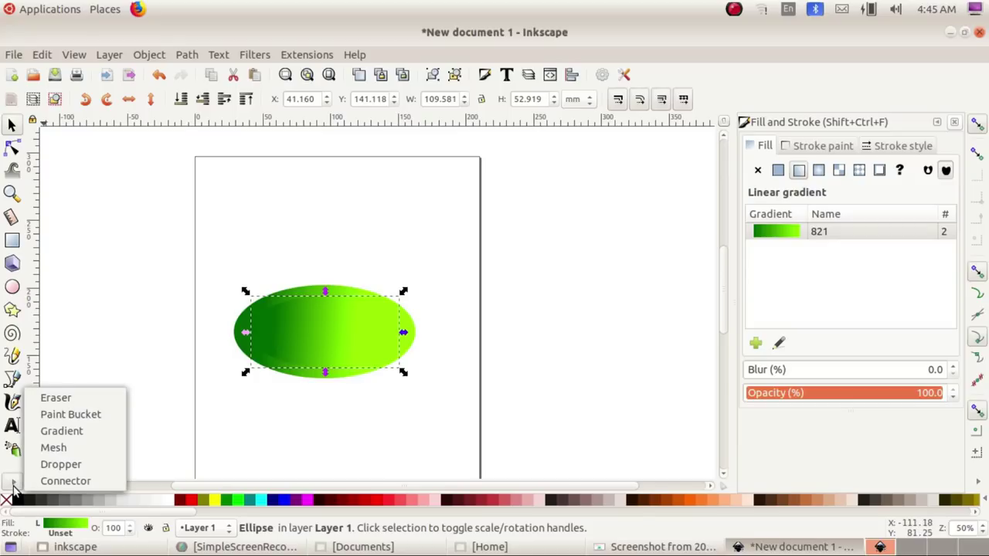
left_click(63, 430)
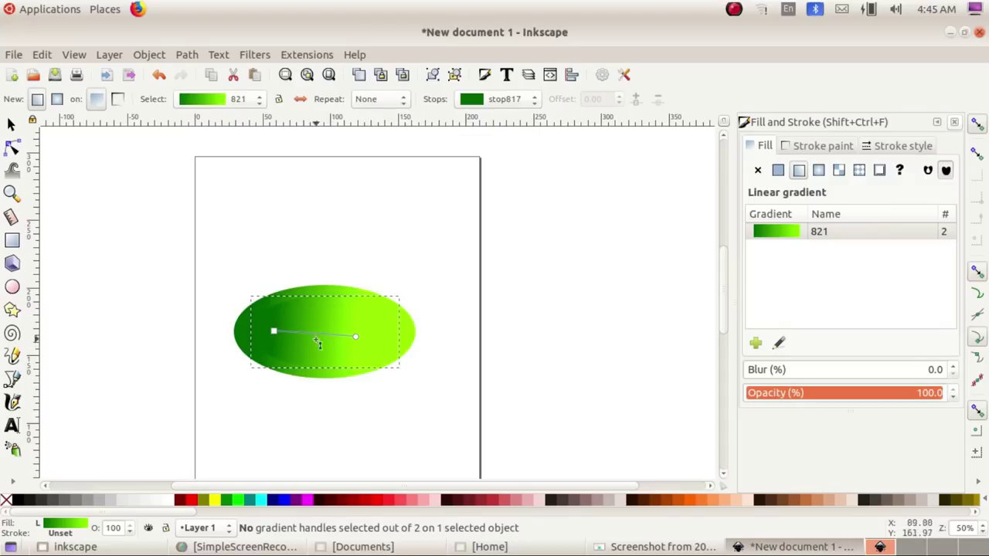
left_click(274, 333)
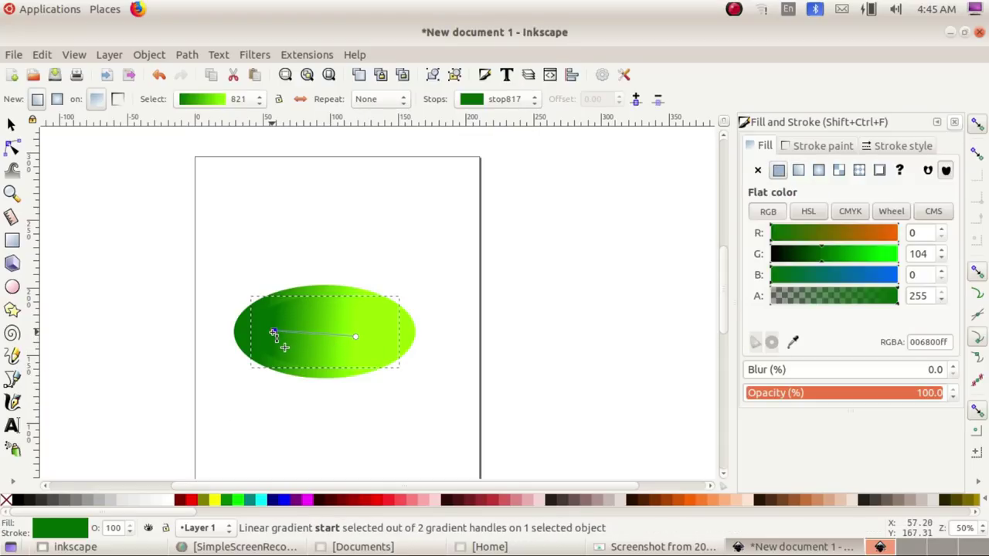
left_click(237, 499)
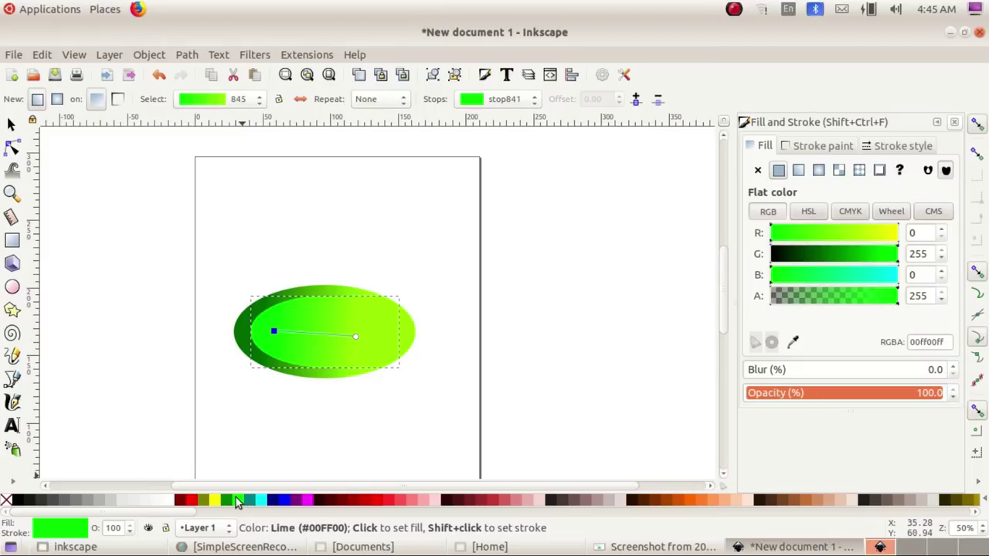
left_click(355, 336)
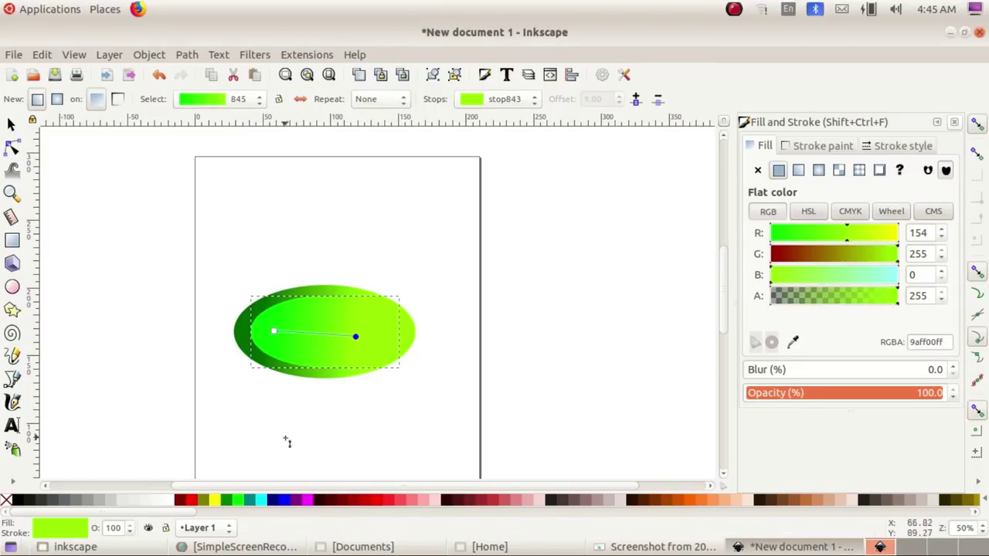
left_click(230, 500)
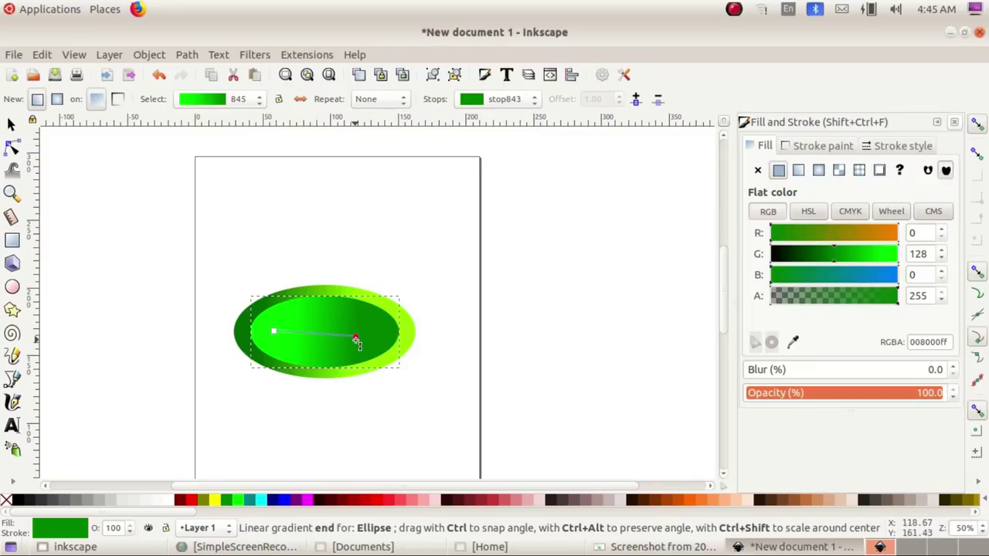
Step: Lighten the end stop's green to 00a000 and deselect the ellipse
mouse_move(845, 257)
left_mouse_down()
mouse_move(876, 258)
mouse_move(850, 261)
mouse_move(860, 260)
left_mouse_up()
key("F1")
key("Escape")
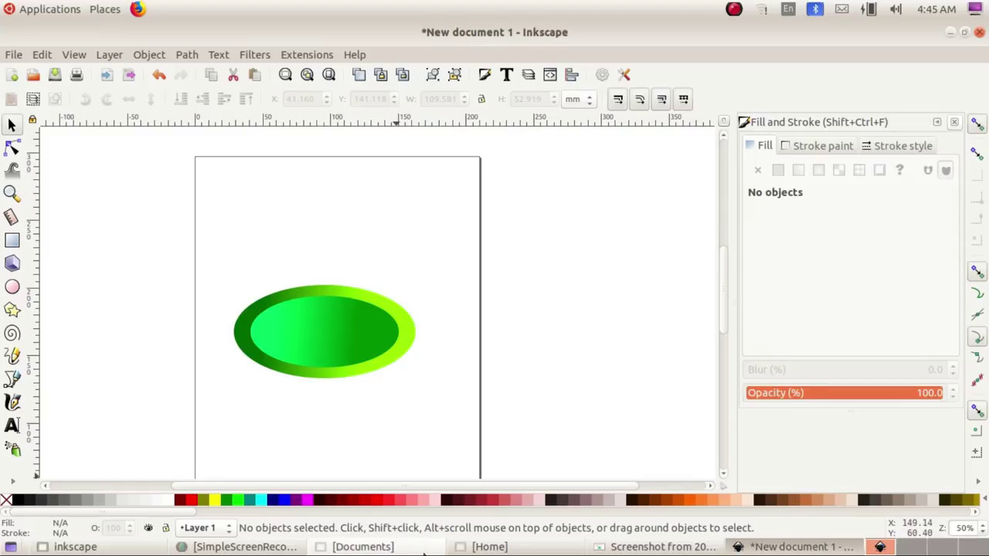
left_click(657, 547)
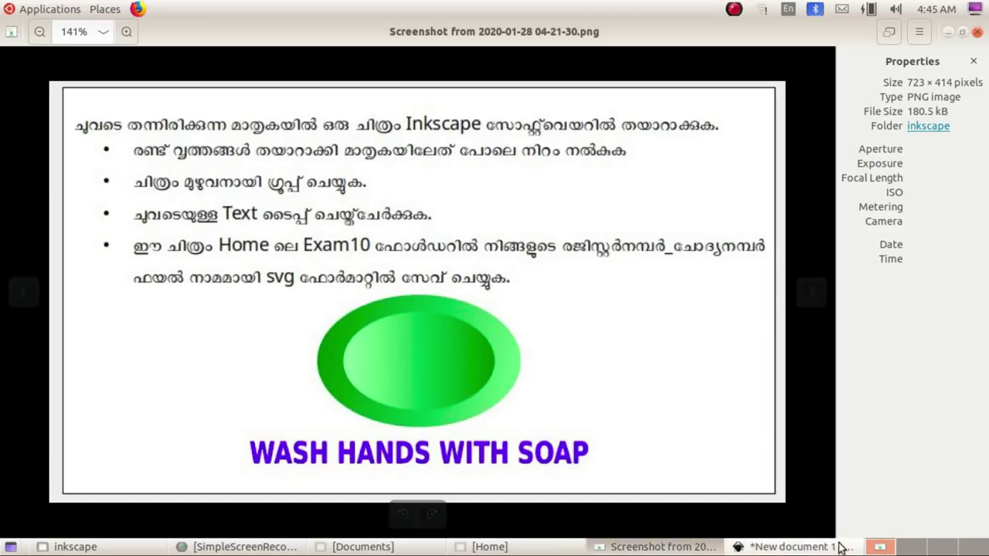
Step: Compare the nested green ellipses with the task sheet, ending back in Inkscape
left_click(811, 550)
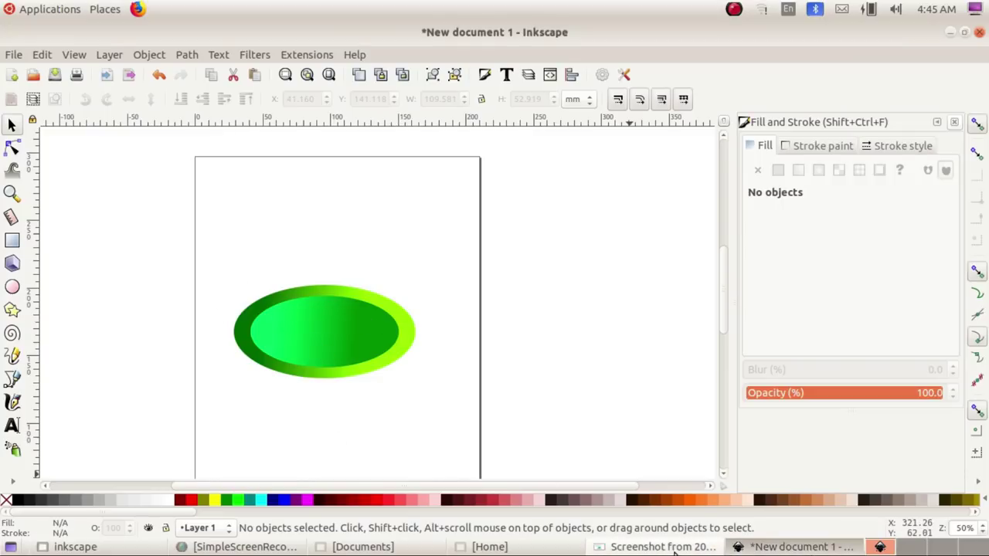
left_click(664, 546)
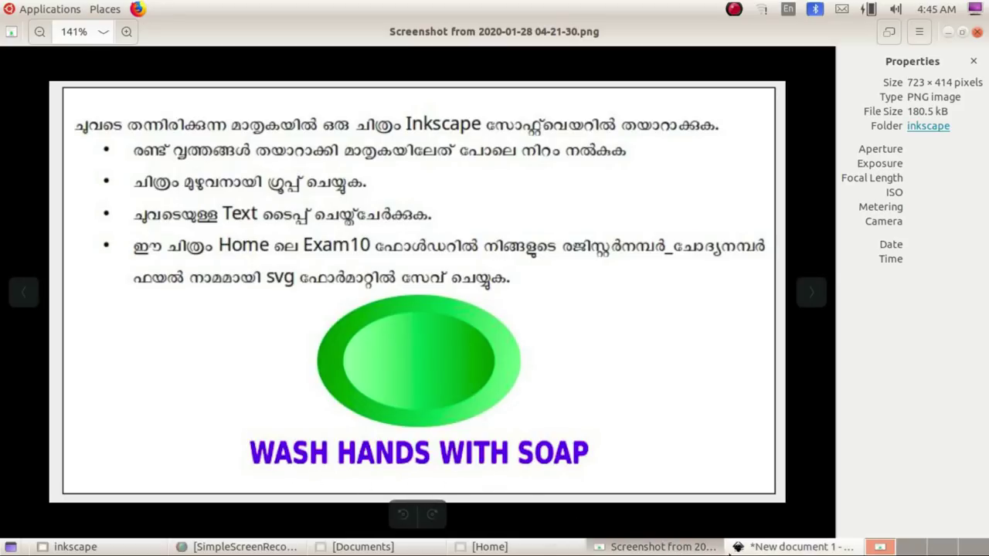
left_click(762, 547)
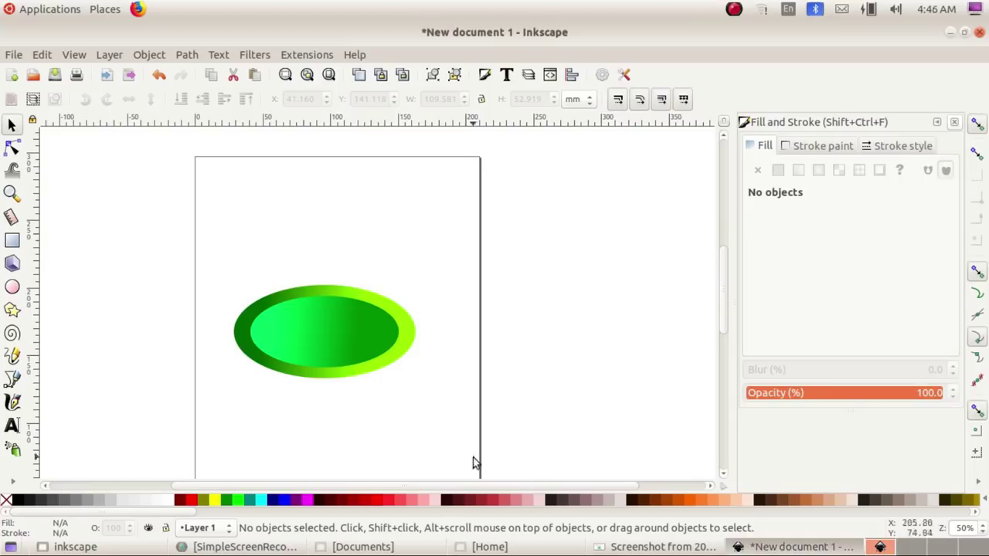
Step: Type the caption 'WASH HANDS WITH SOAP' below the ellipses and select it as an object
left_click(11, 425)
left_click(252, 409)
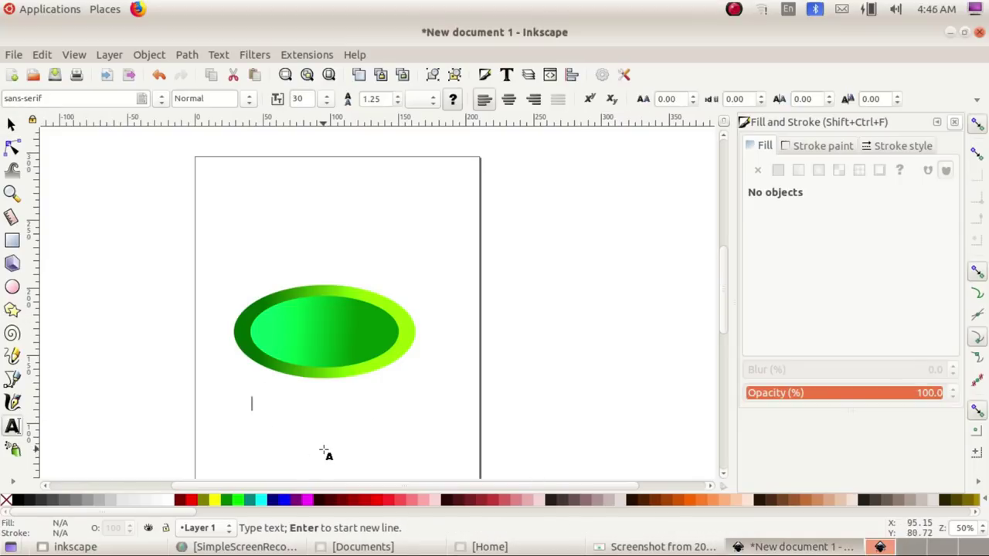
type("WAS")
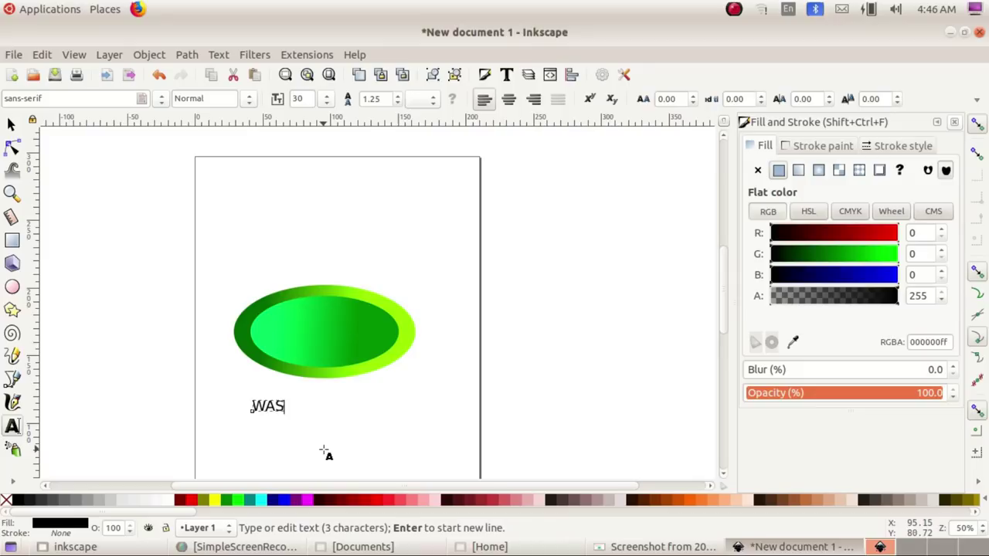
type("H HANDS WITH SOAP")
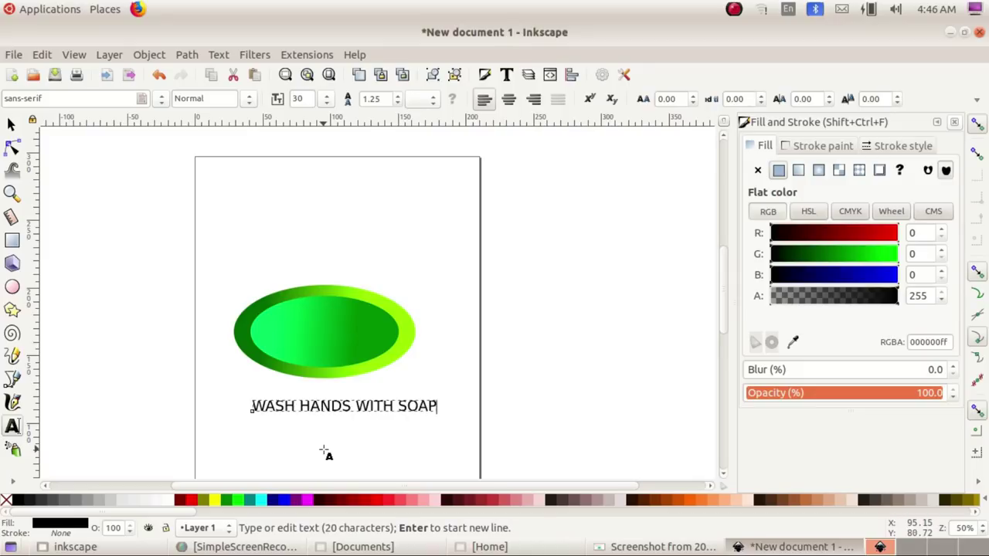
left_click(12, 124)
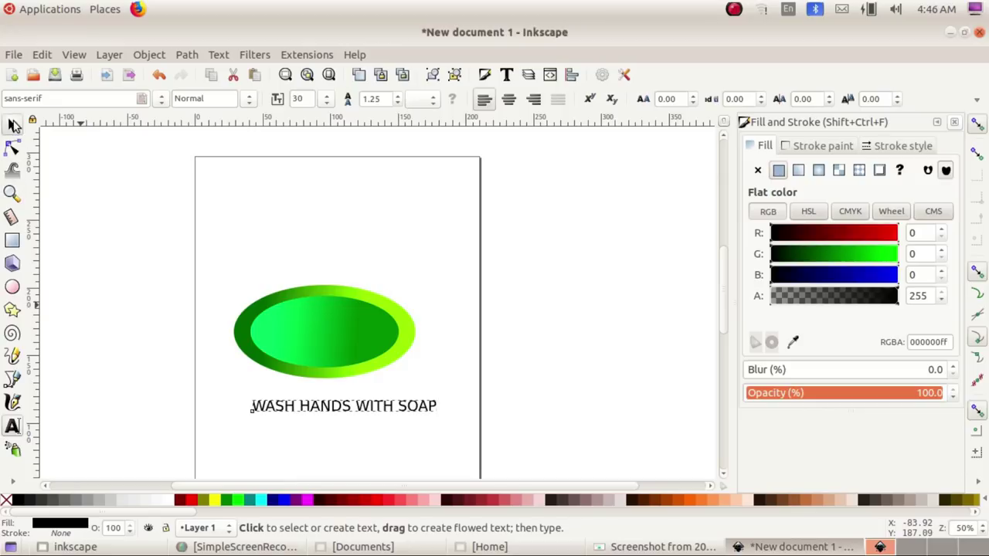
Step: Colour the caption navy and enlarge it, raising it just under the ellipse
left_click(858, 275)
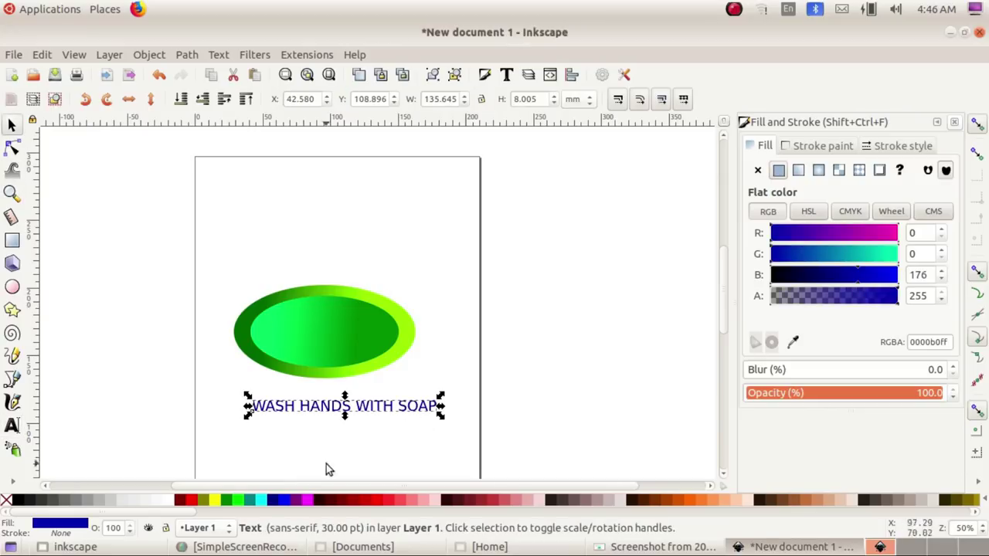
left_click(280, 500)
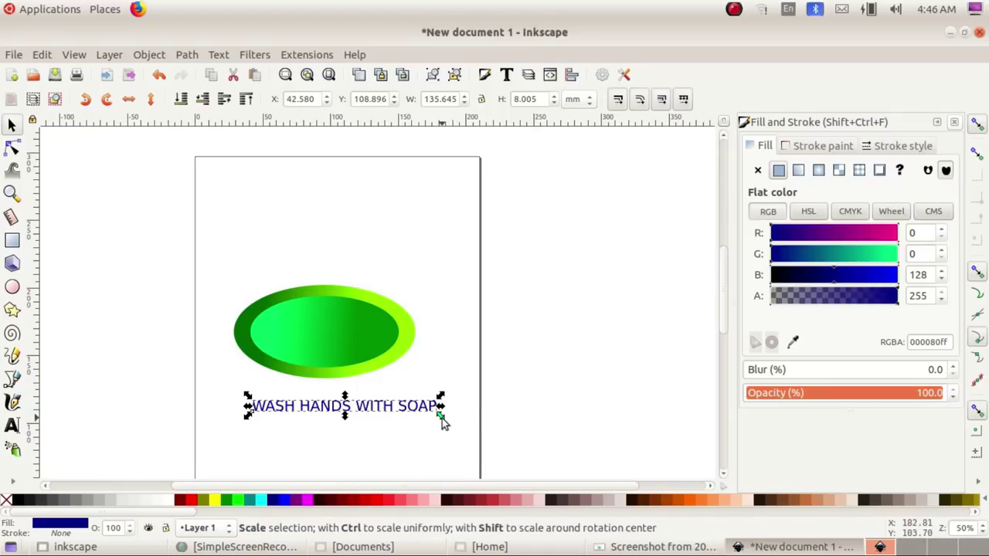
left_click_drag(442, 418, 388, 404)
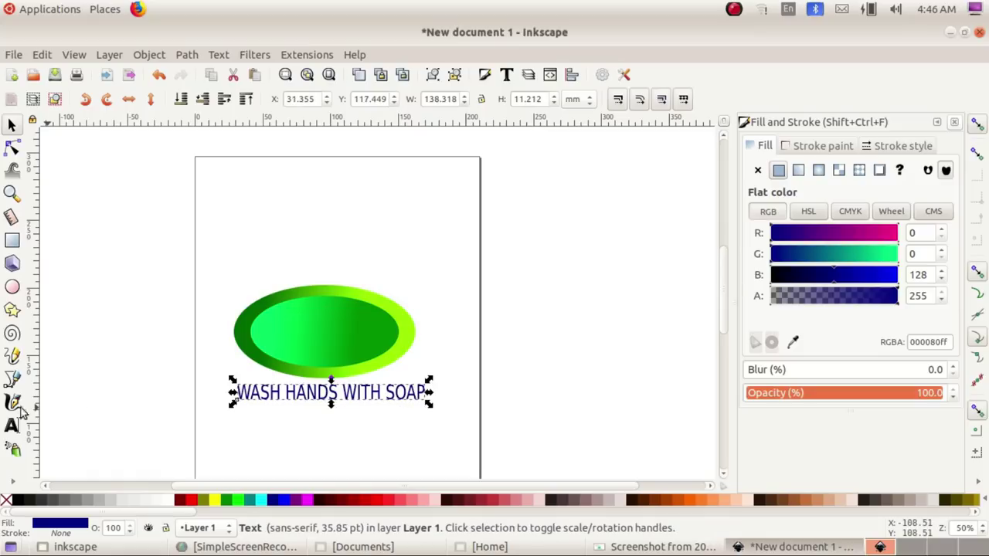
Step: Make all of the 'WASH HANDS WITH SOAP' caption Bold, keeping the font family
left_click(12, 426)
left_click(294, 394)
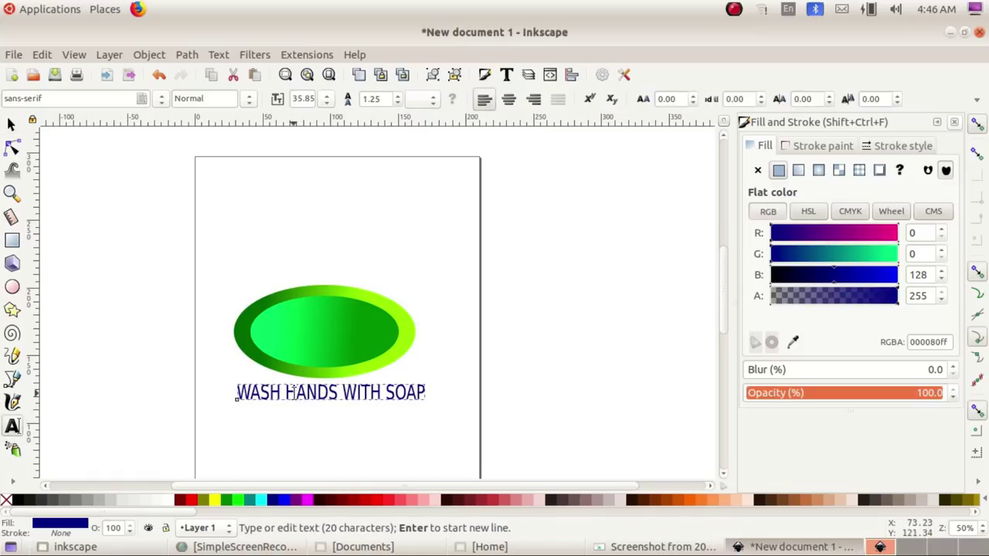
key("ctrl+a")
left_click(249, 98)
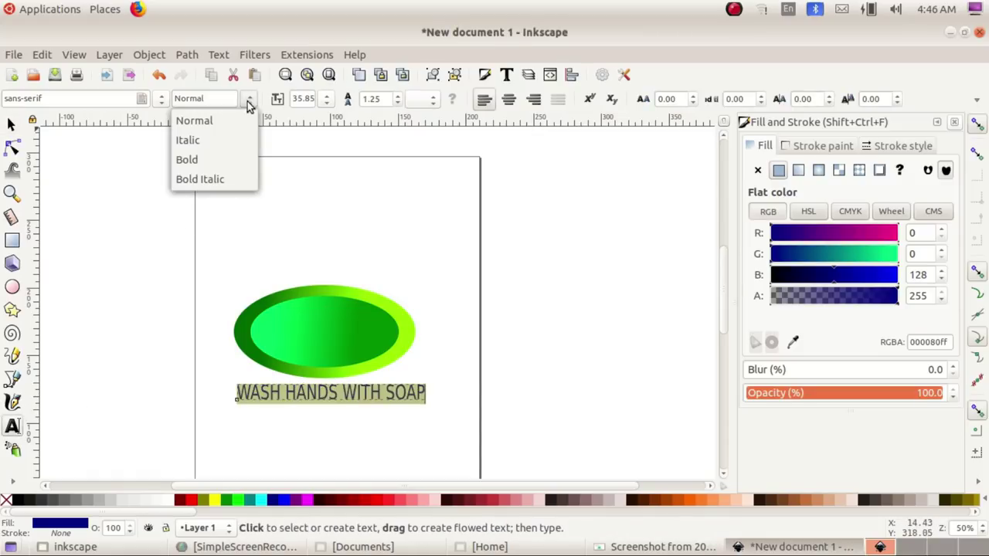
left_click(205, 165)
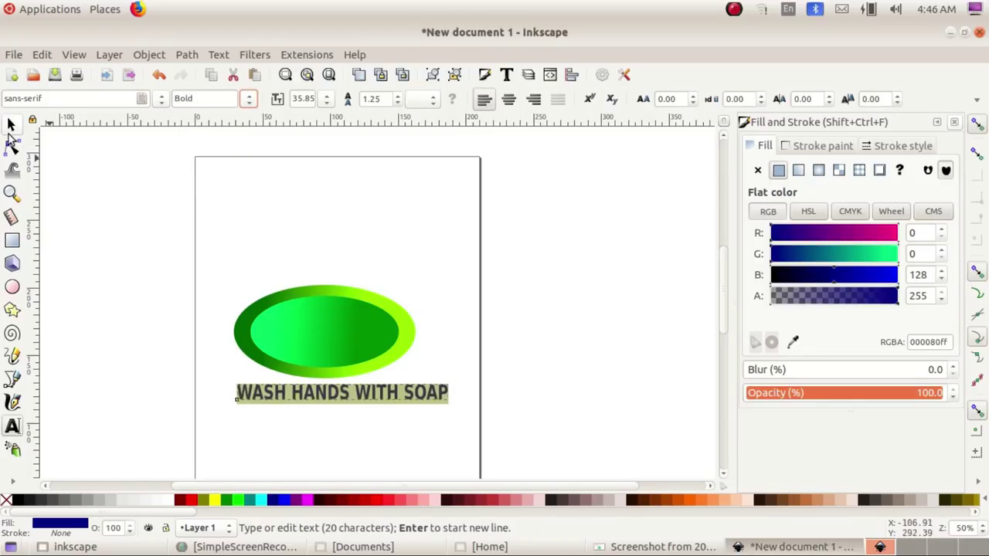
left_click(162, 99)
scroll(133, 165, "down", 15)
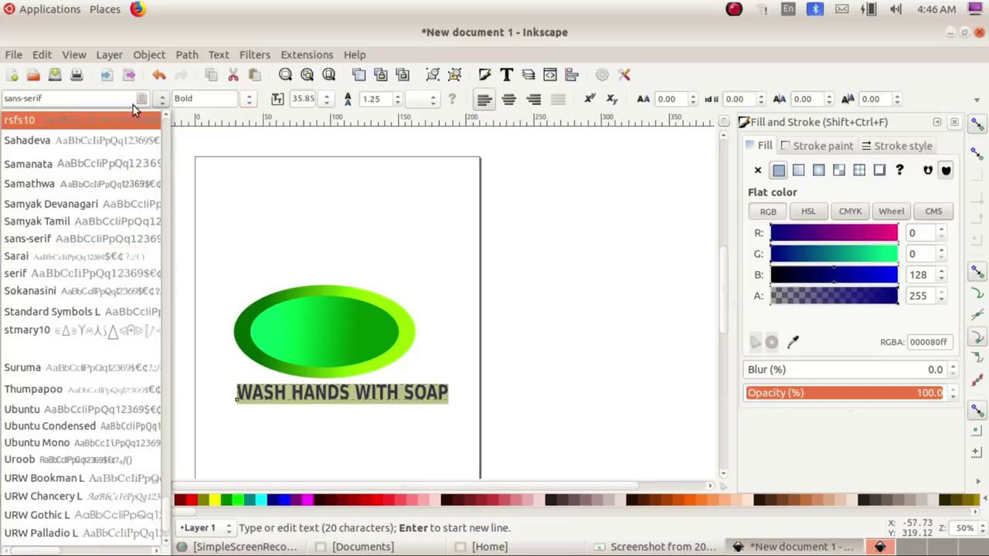
left_click(229, 183)
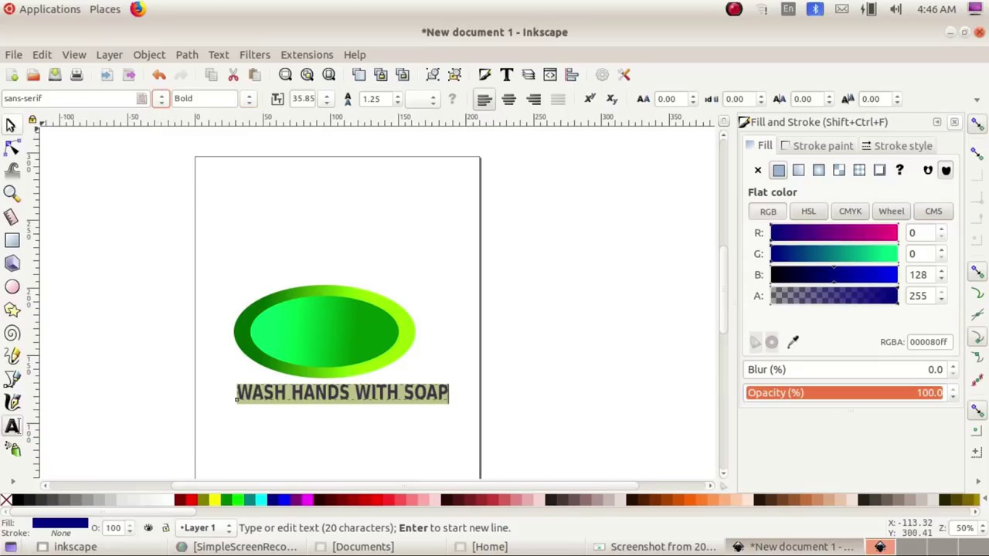
Step: Reselect the caption and stretch it taller beneath the ellipse, to about 39.44 pt
left_click(12, 124)
left_click(494, 396)
left_click(400, 400)
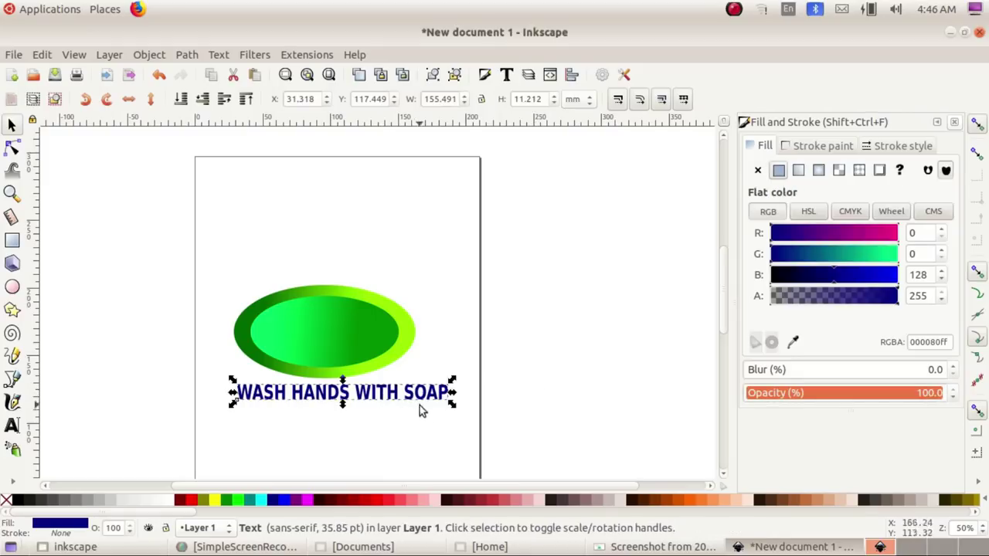
left_click_drag(453, 410, 433, 413)
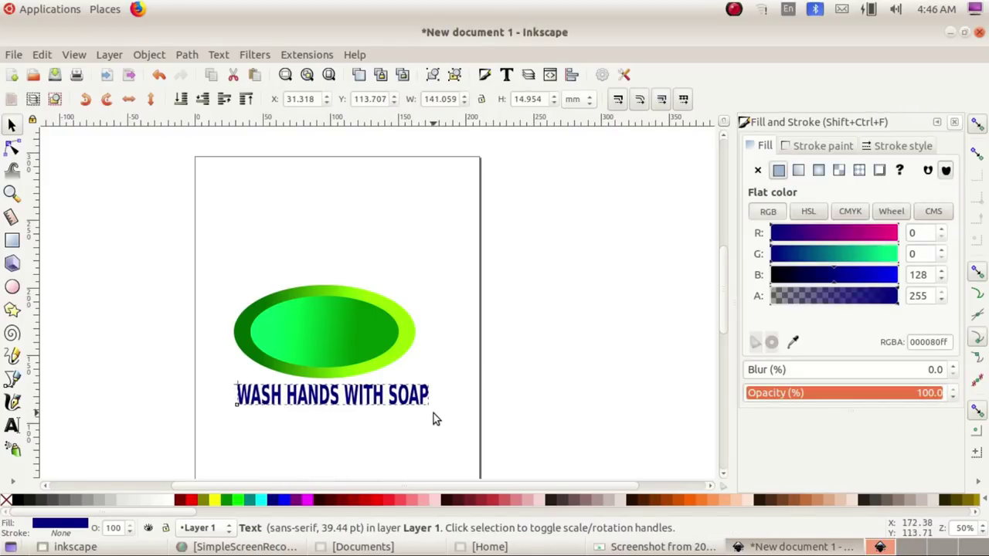
Step: Compare with the task sheet, then in Inkscape rubber-band select both nested ellipses
left_click(663, 547)
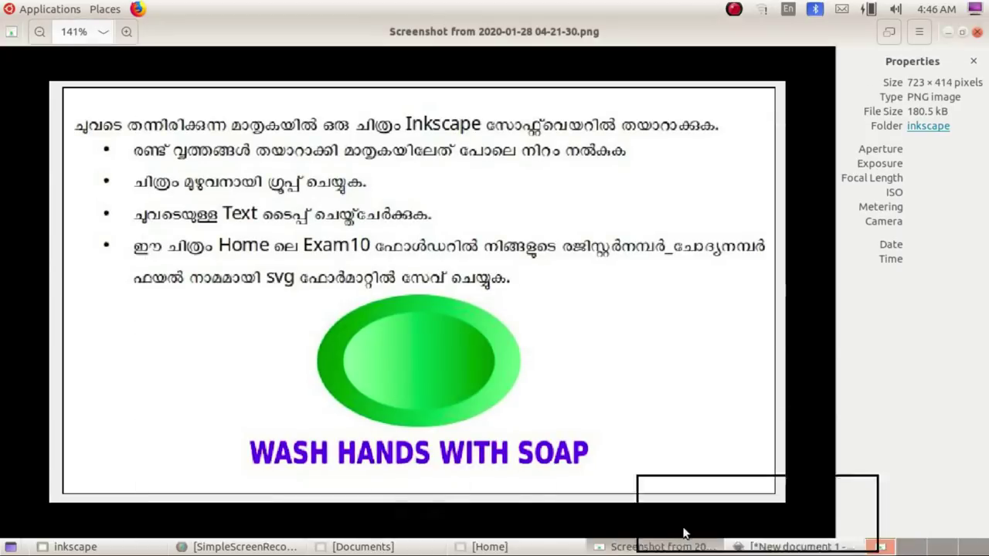
key("alt+Tab")
key("alt+Tab")
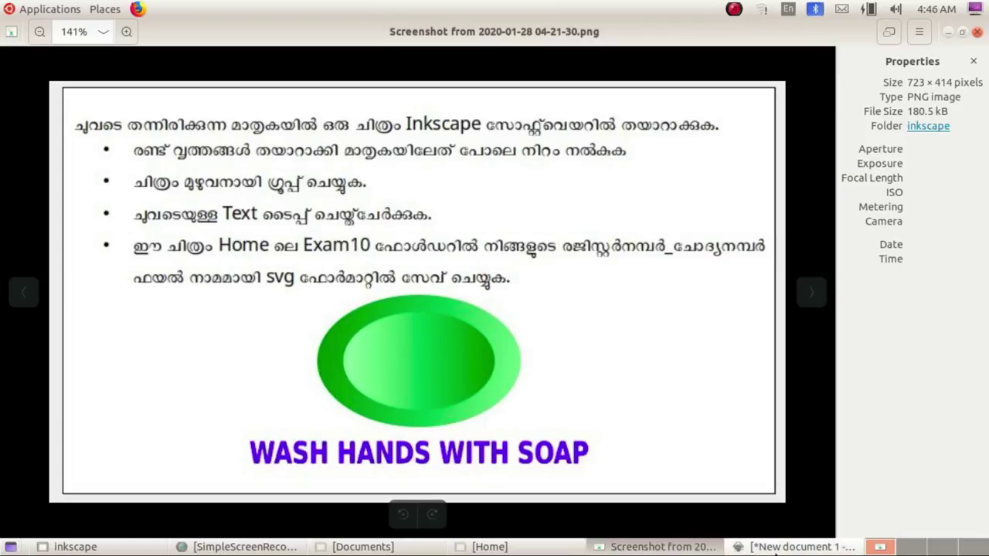
left_click(734, 546)
left_click(211, 282)
left_click_drag(199, 276, 454, 385)
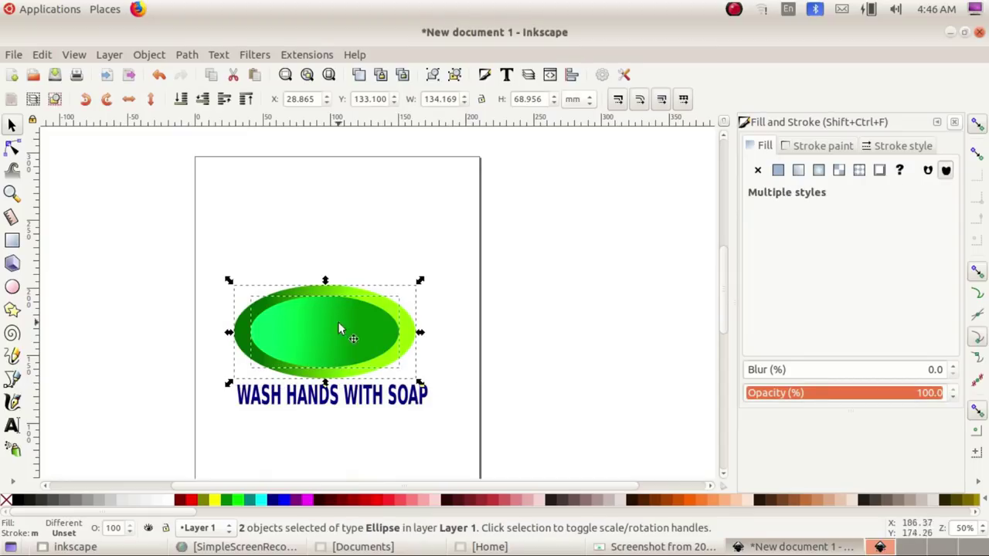
Step: Group the two nested ellipses into one 2-object group, then recheck the task sheet
left_click(149, 55)
left_click(166, 167)
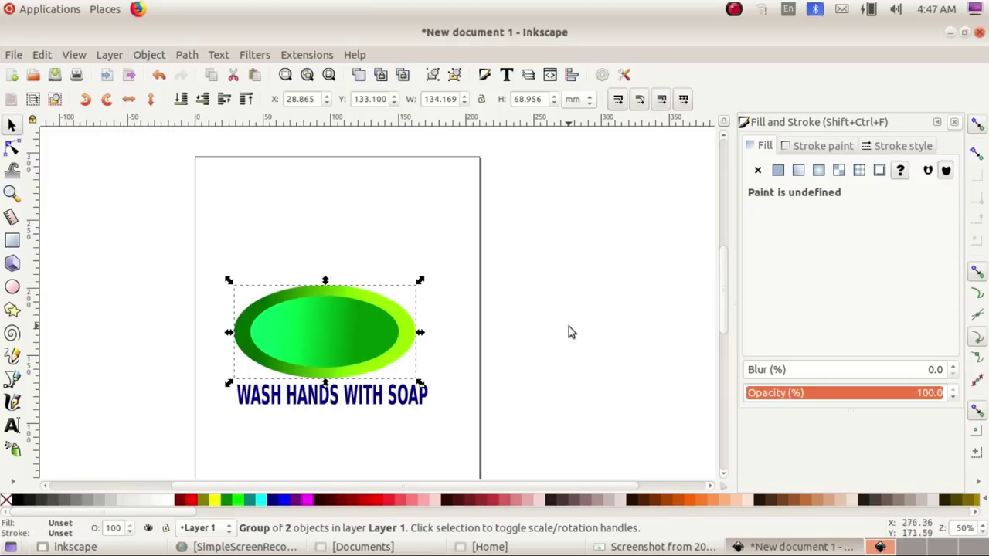
left_click(563, 353)
left_click(660, 546)
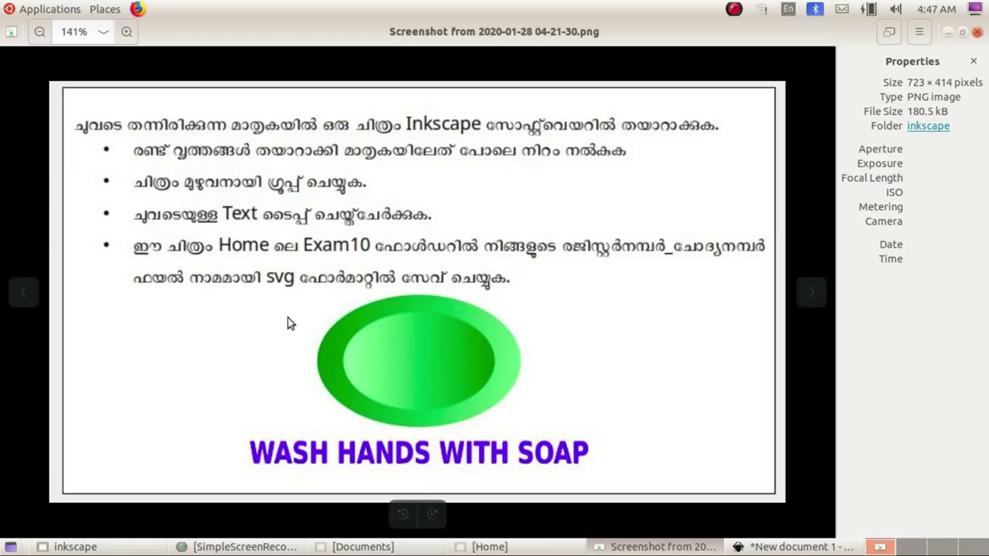
left_click(622, 537)
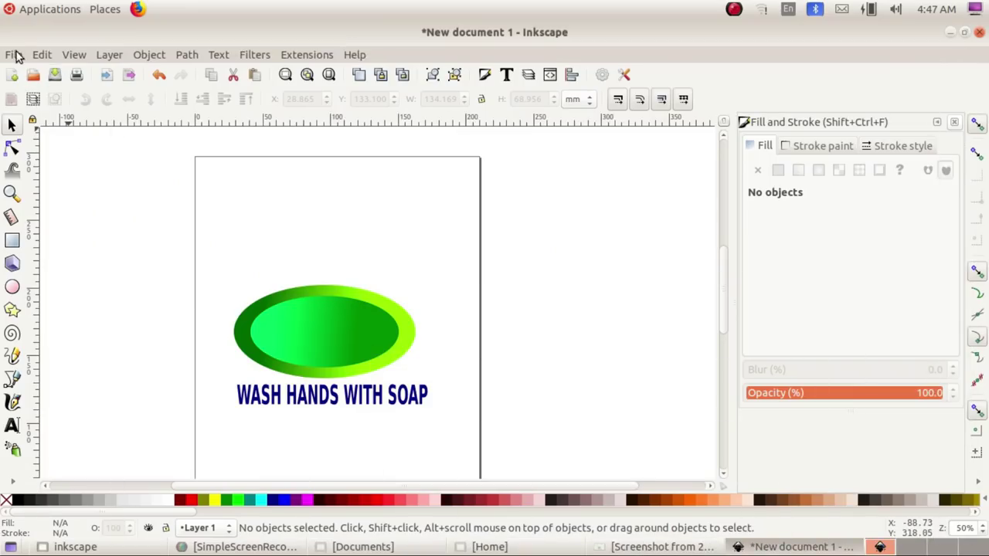
left_click(13, 54)
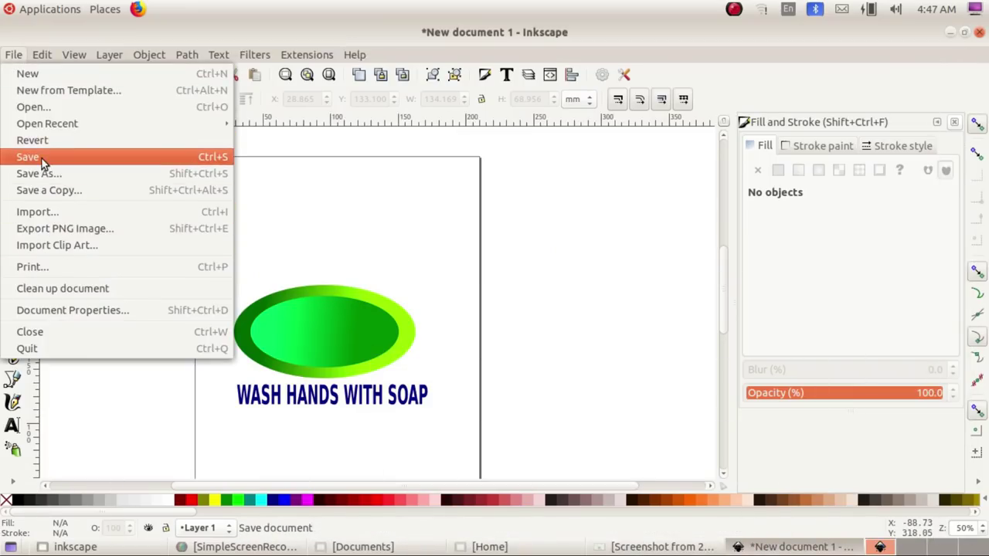
Step: Save the drawing as an SVG in modelitexam2020/Exam10, named register number followed by _1
left_click(41, 158)
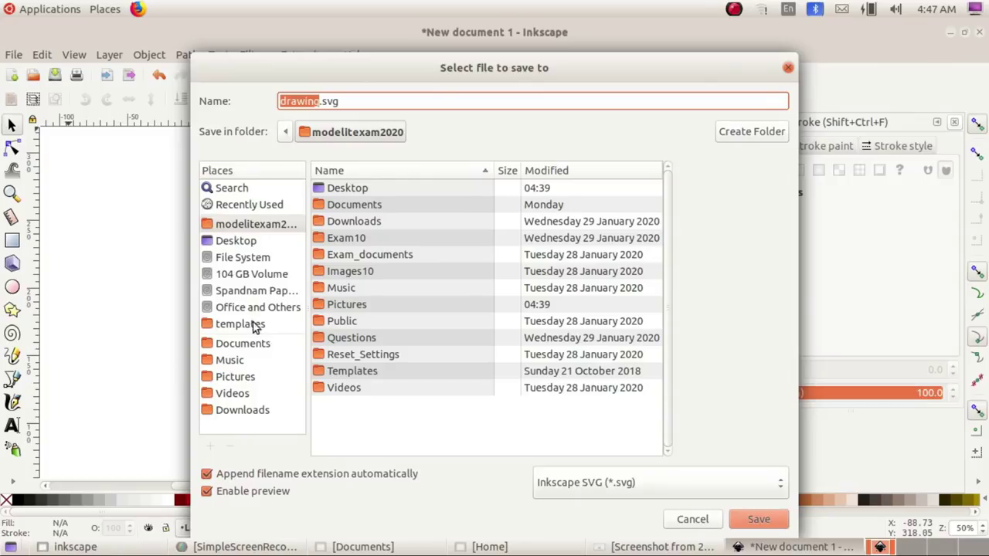
left_click(230, 228)
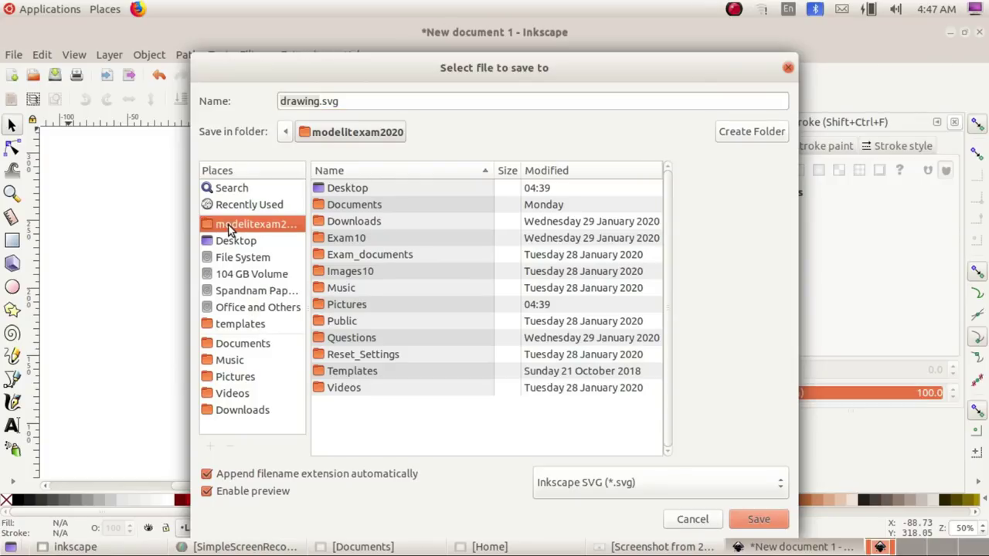
double_click(348, 237)
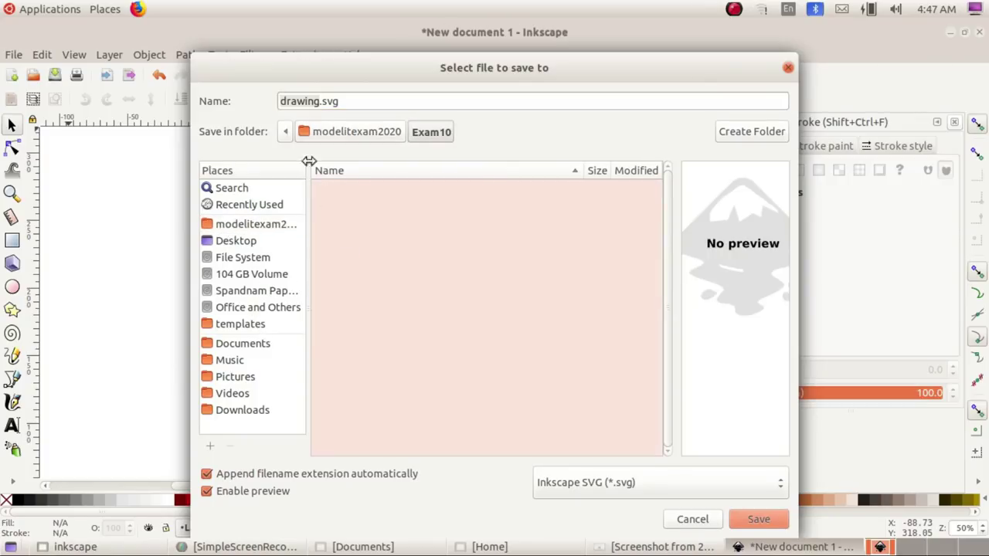
double_click(300, 101)
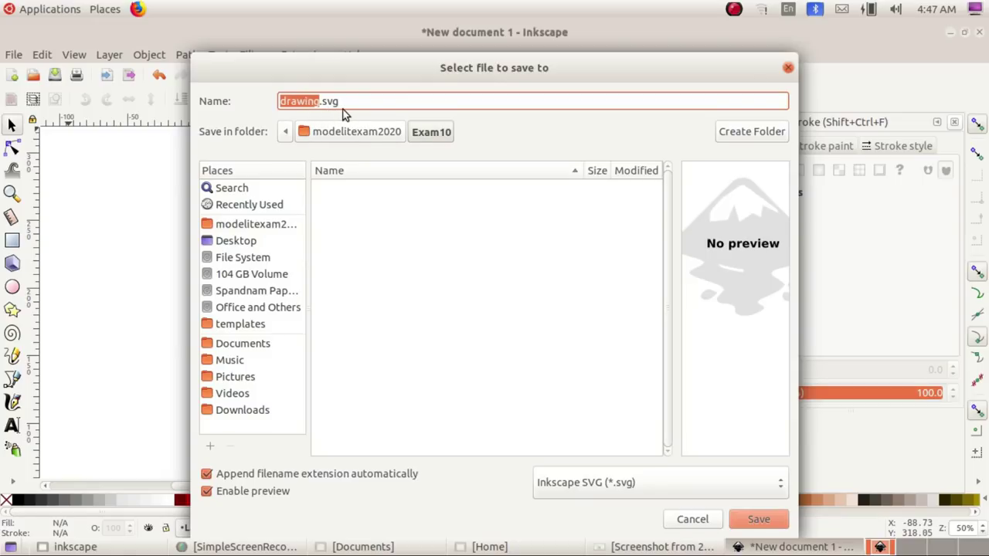
double_click(304, 102)
type("990101")
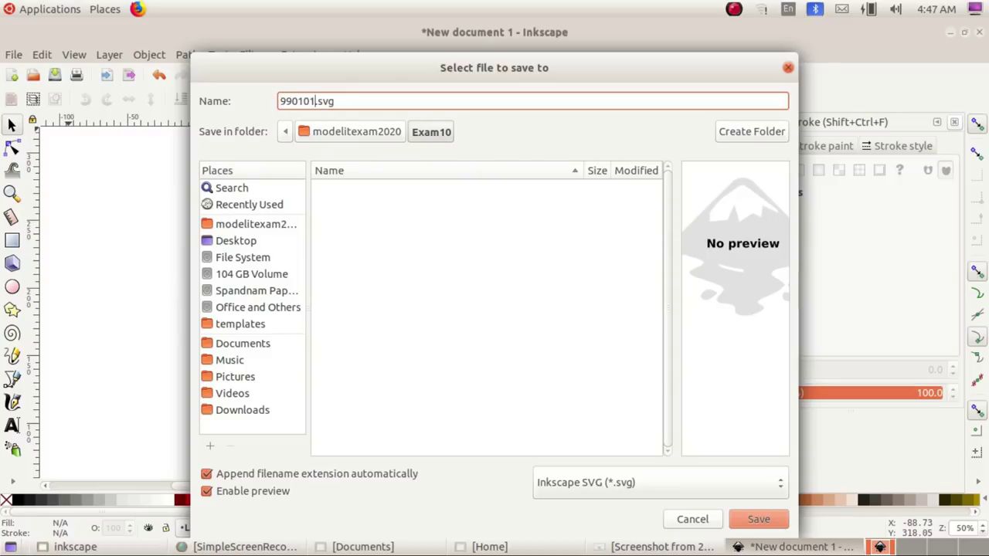
type("_1")
left_click(755, 520)
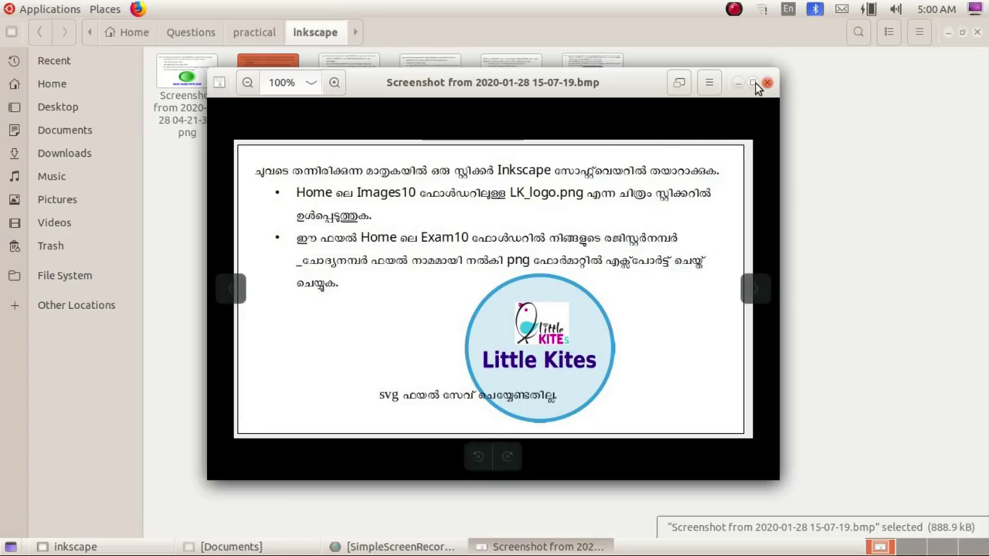
Step: Maximize the image viewer showing the Little Kites sticker task sheet
left_click(753, 83)
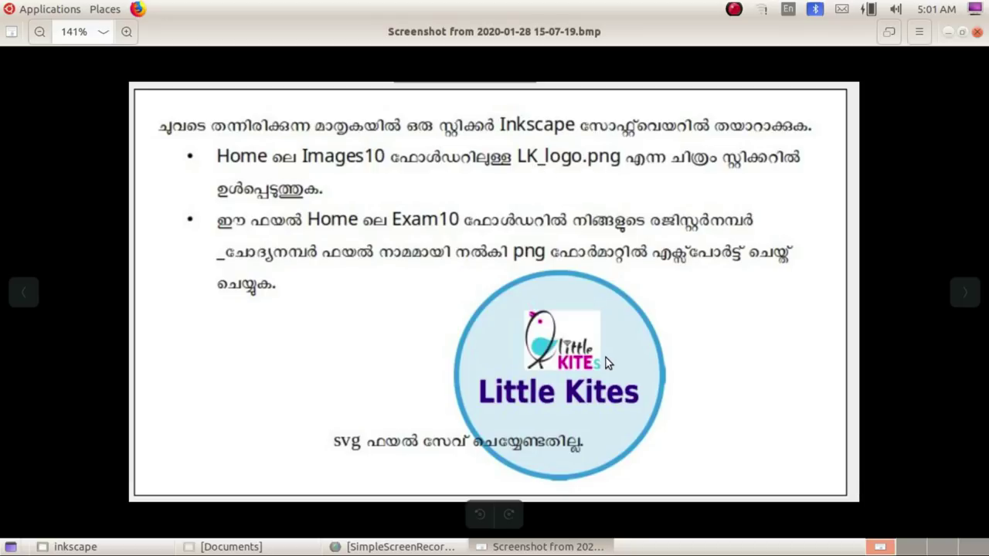
Step: Launch Inkscape Vector Graphics Editor from Applications > Graphics for a blank New document 1
left_click(54, 11)
mouse_move(75, 117)
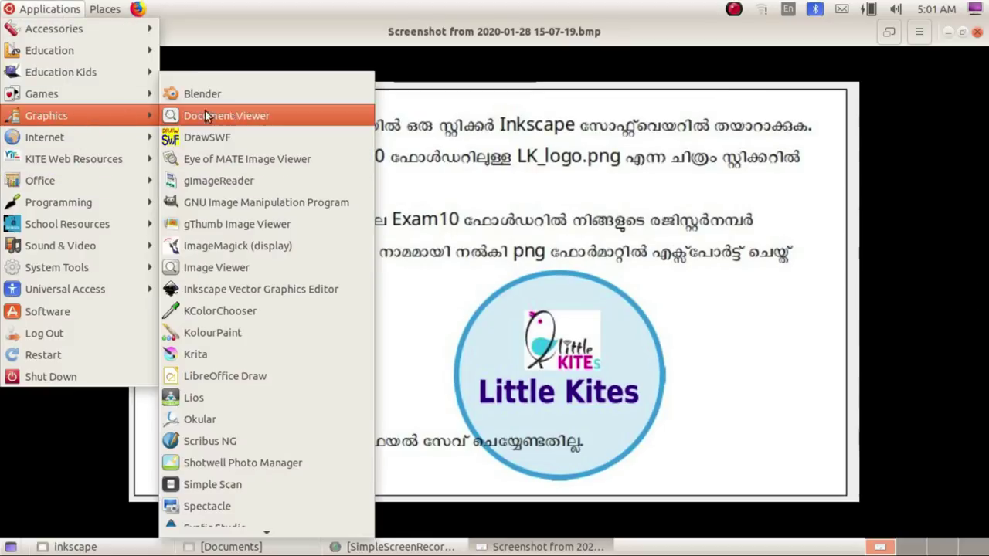
left_click(242, 290)
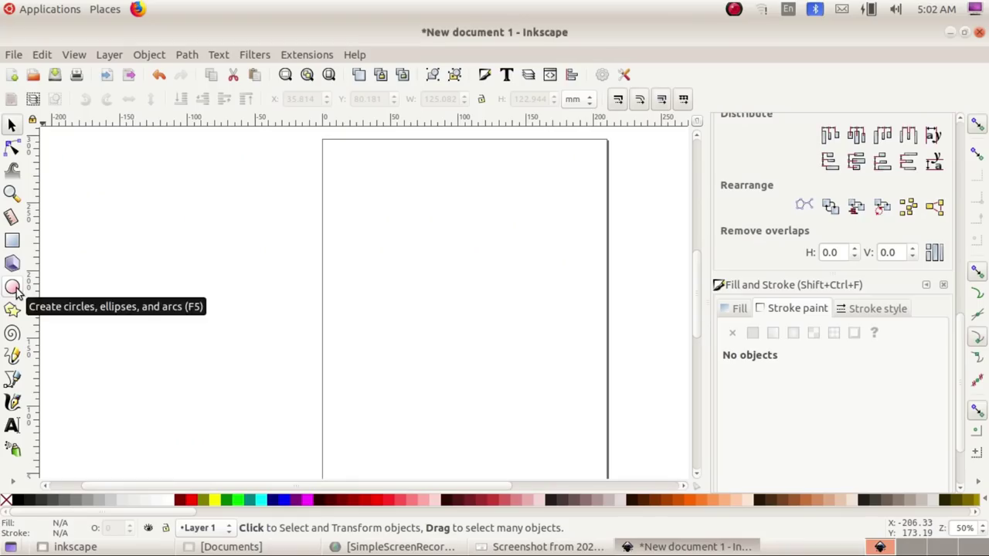
Step: Draw a large navy circle in the middle of the page, checking the task sheet
left_click(12, 287)
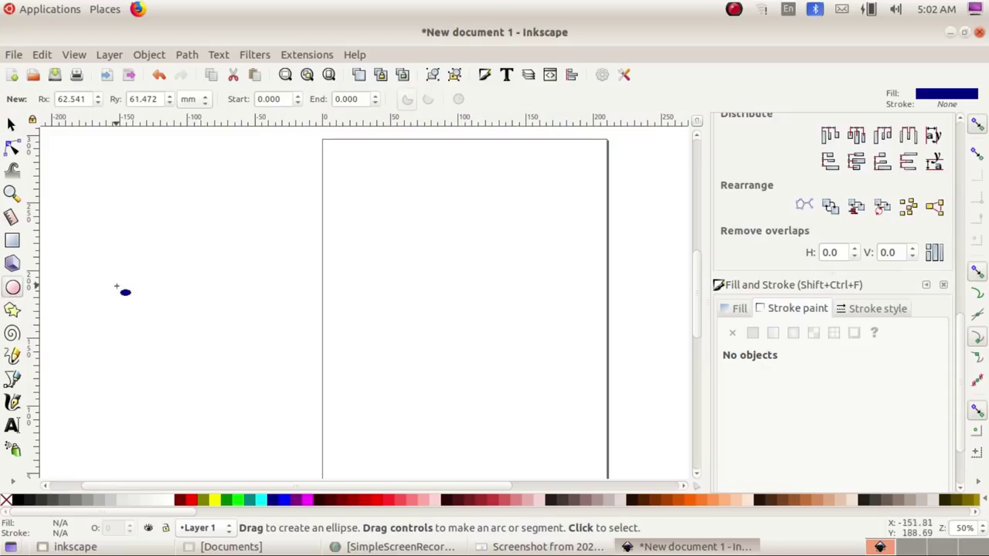
left_click_drag(374, 255, 569, 440)
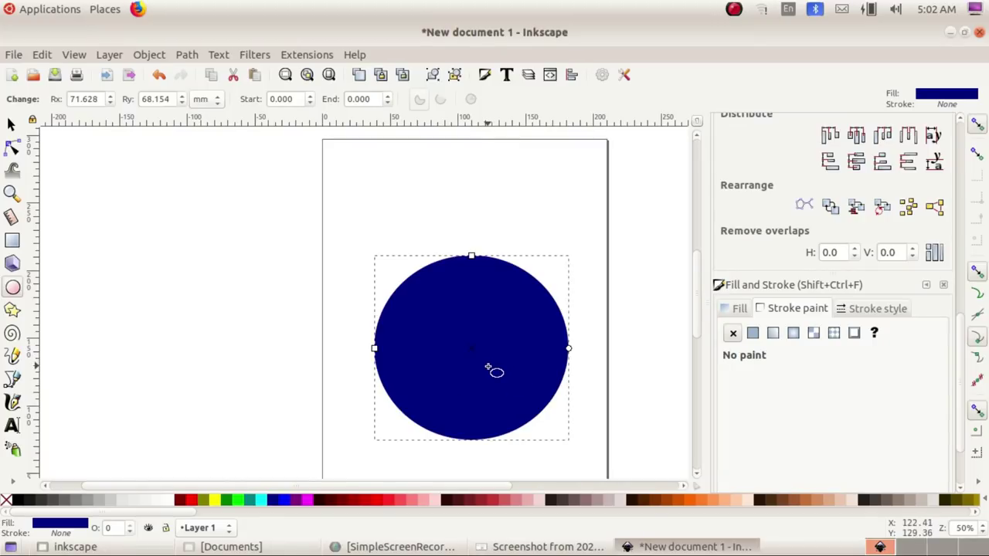
left_click(530, 547)
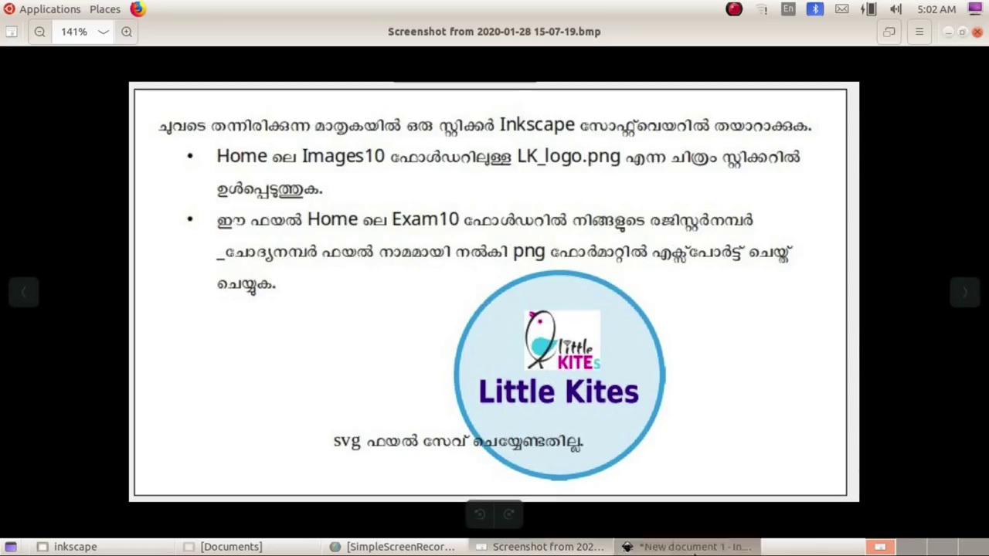
left_click(683, 547)
Step: Adjust the circle's fill RGB sliders toward a blue tone, comparing with the task sheet
scroll(761, 359, "down", 2)
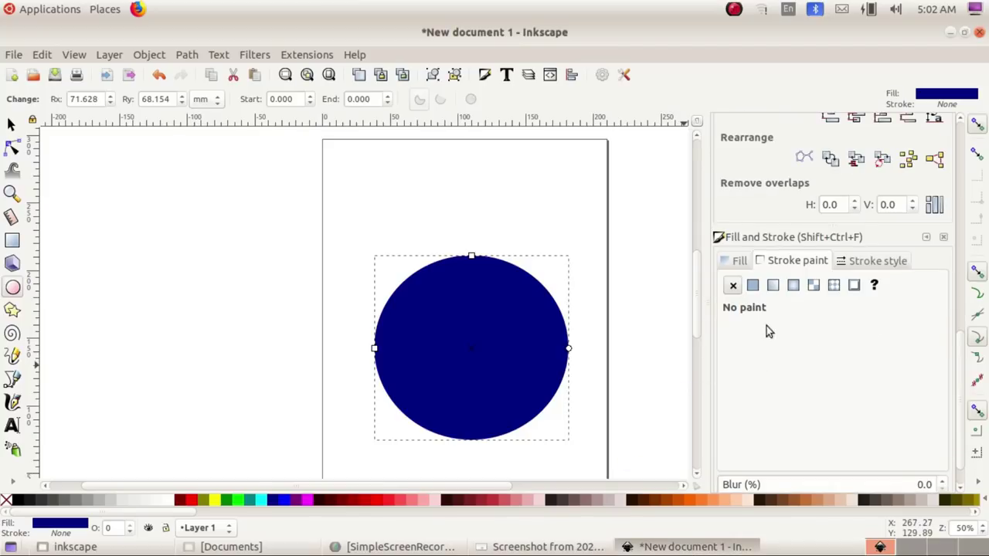
left_click(734, 265)
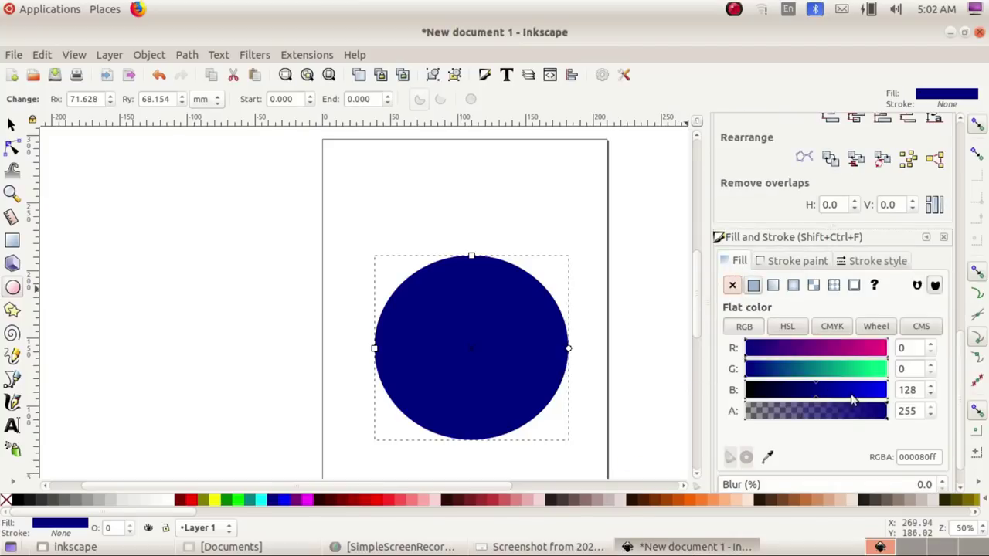
left_click_drag(821, 374, 859, 396)
left_click(815, 353)
left_click_drag(815, 359, 776, 361)
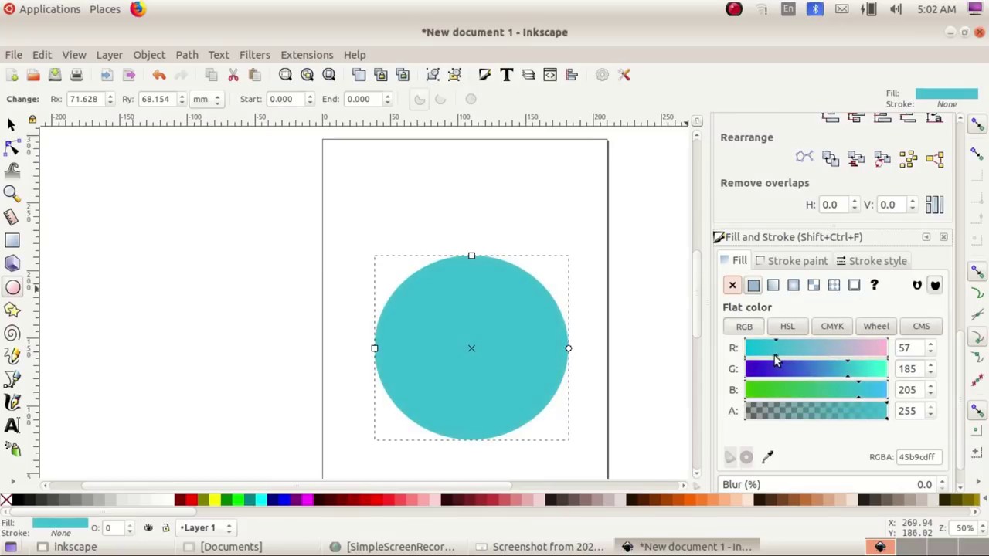
left_click_drag(843, 376, 873, 402)
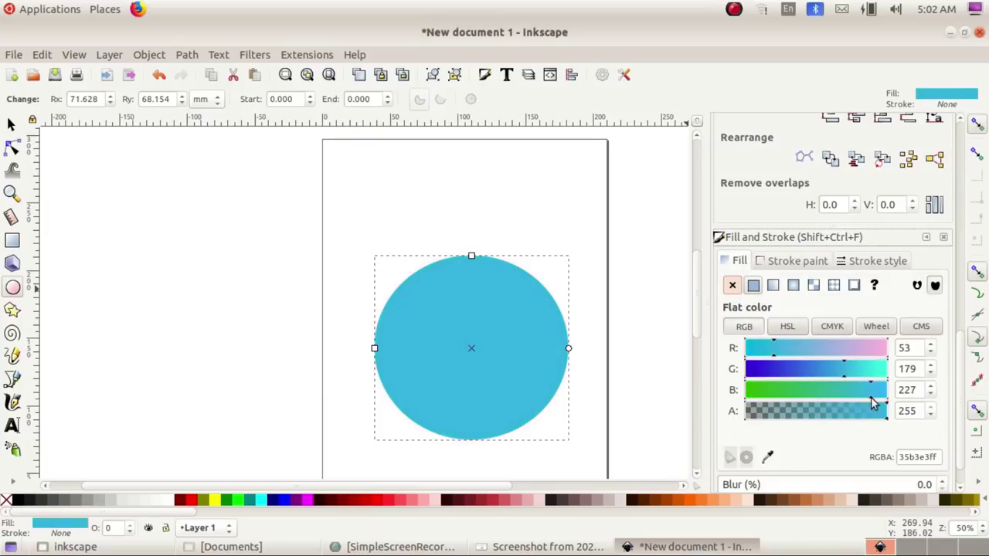
left_click(548, 547)
left_click(572, 550)
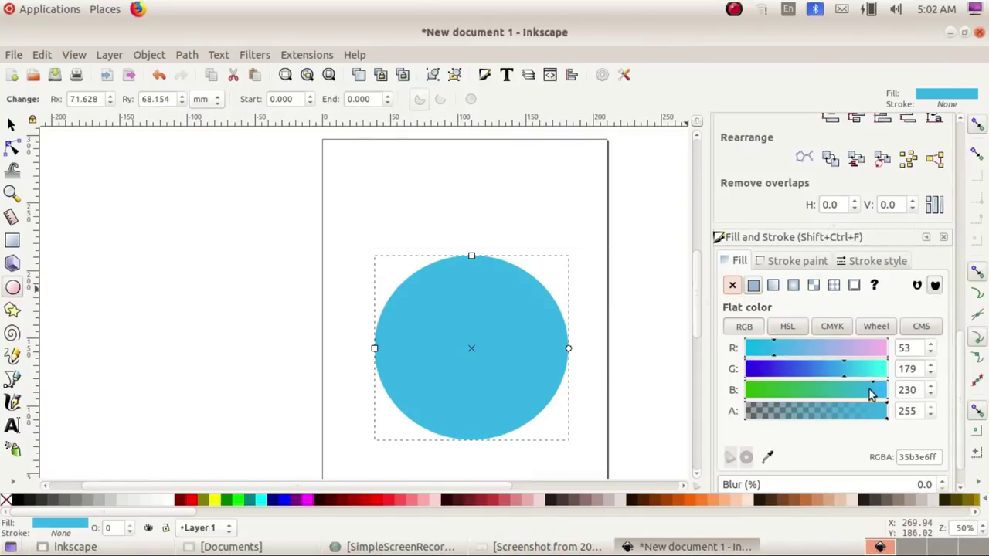
left_click_drag(875, 402, 856, 407)
left_click_drag(775, 354, 812, 353)
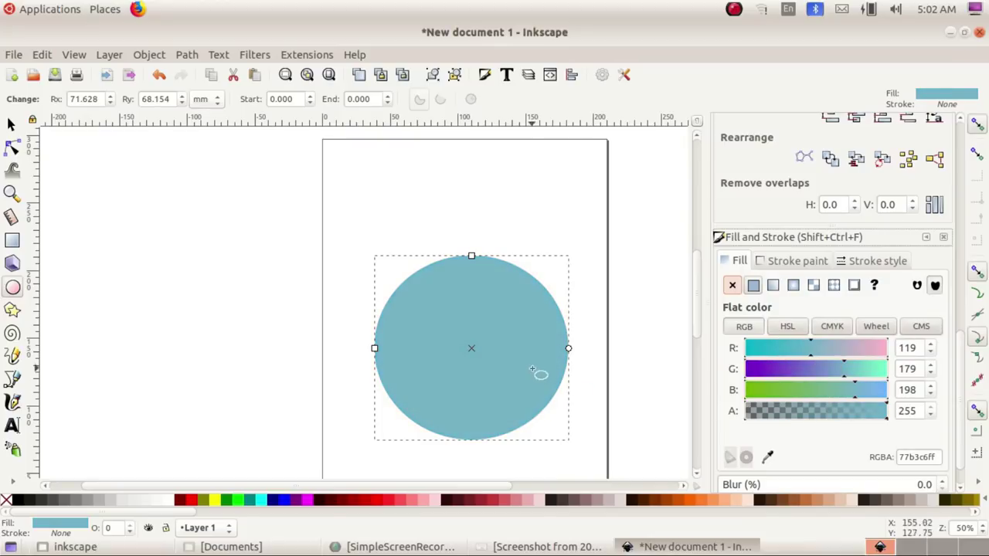
left_click(547, 546)
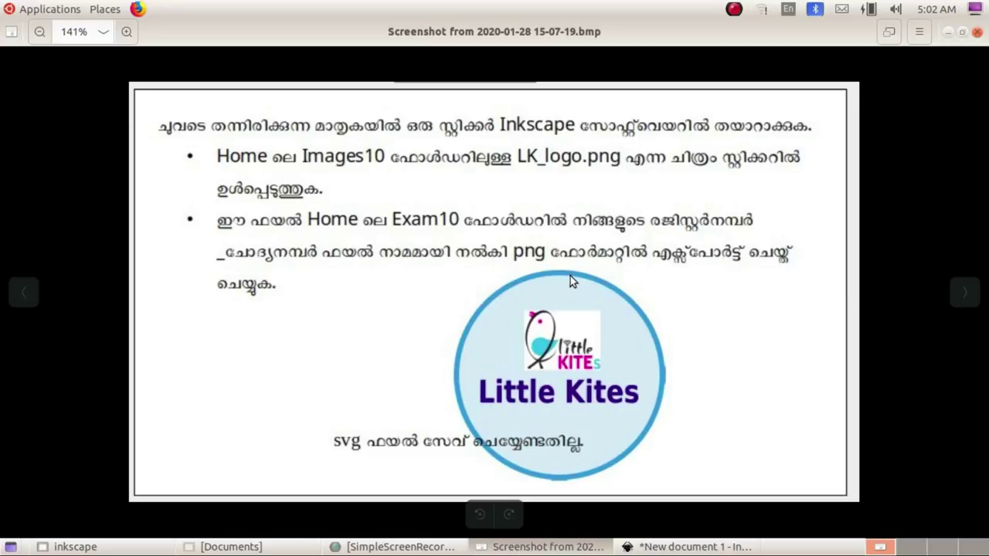
left_click(687, 547)
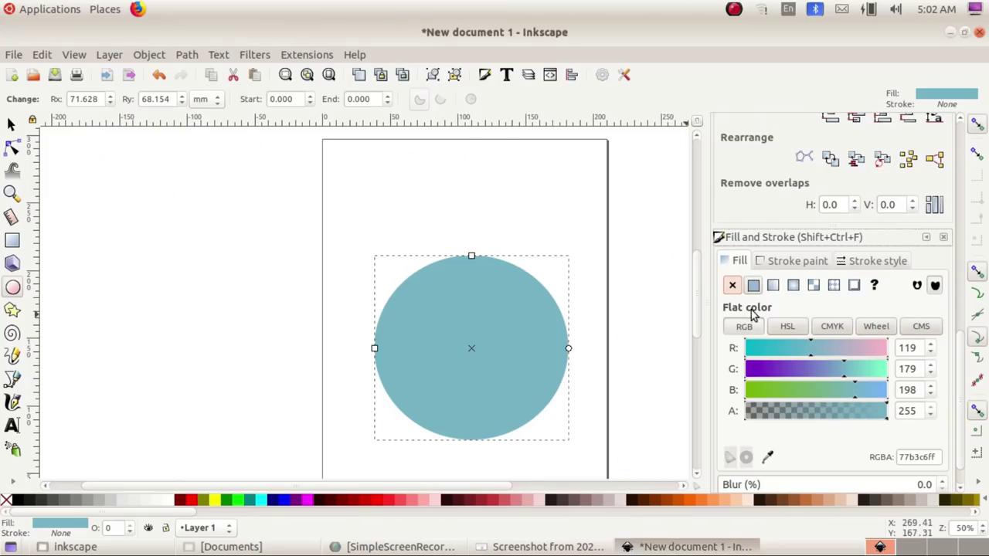
Step: Give the circle a solid bright blue 009aff outline
left_click(782, 263)
left_click(753, 285)
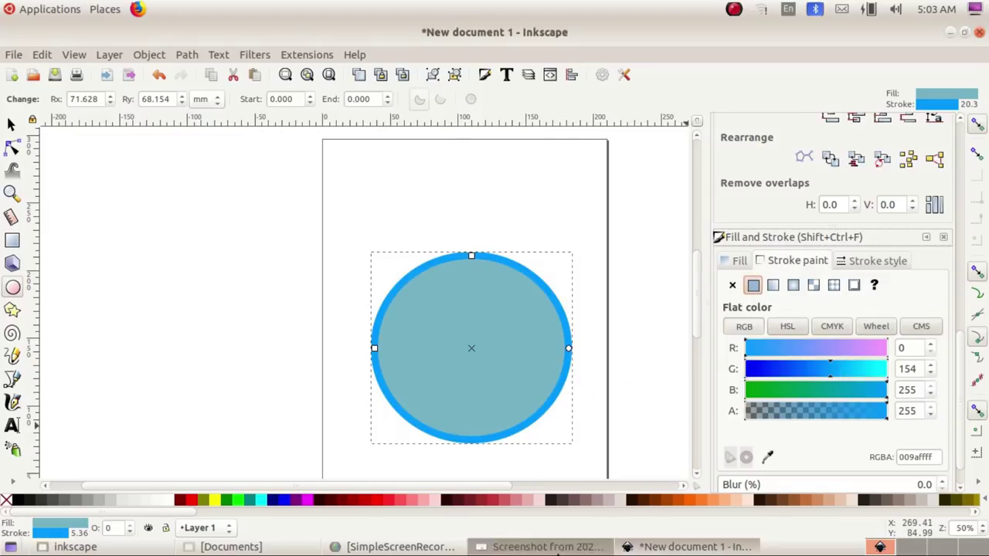
left_click(601, 546)
left_click(668, 543)
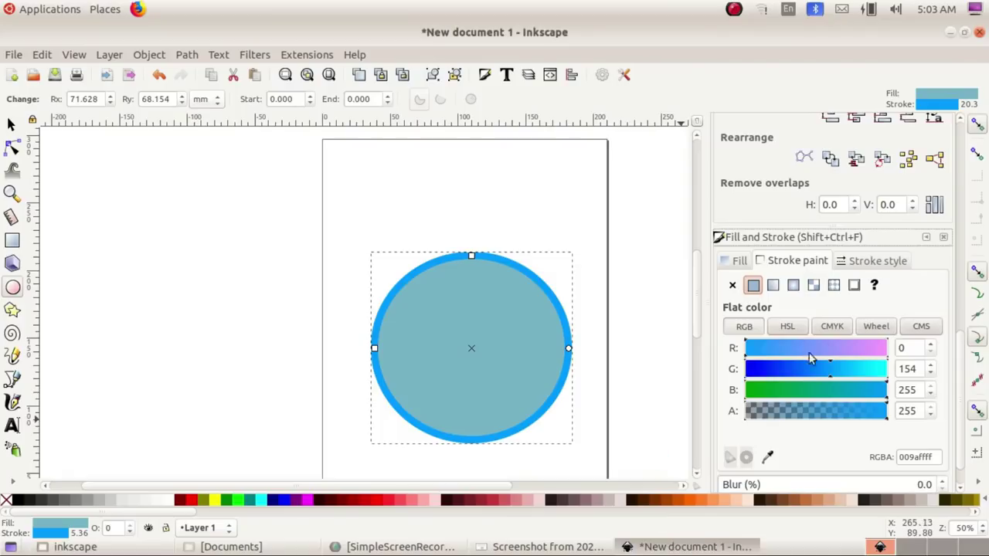
Step: Lighten the circle's fill to light blue 77d2ff and deselect it
left_click(737, 261)
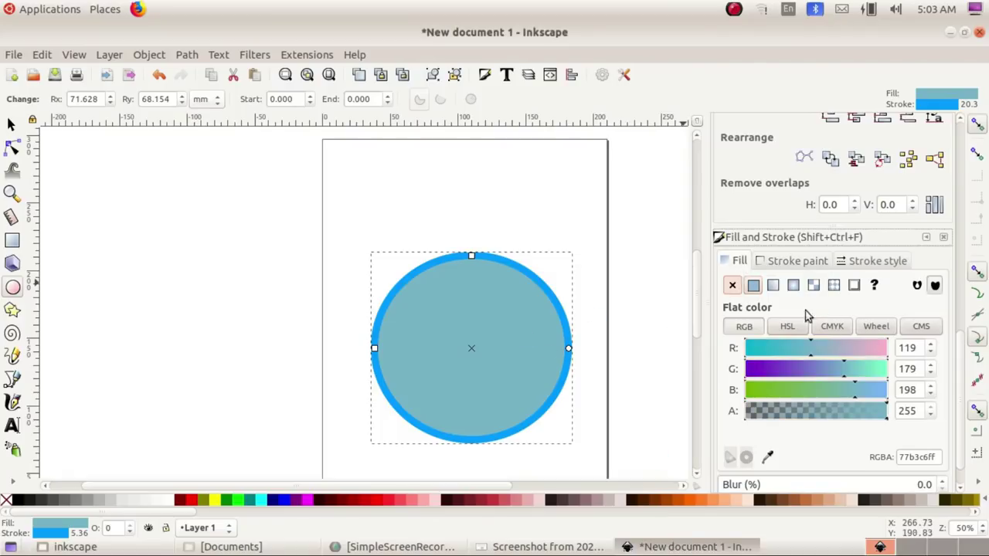
left_click_drag(837, 383, 889, 405)
left_click(547, 547)
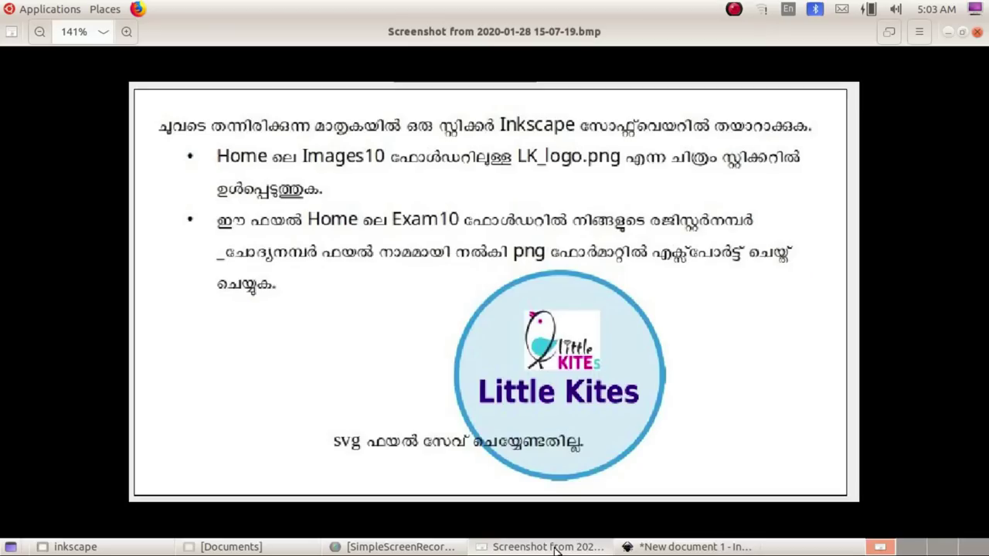
left_click(653, 548)
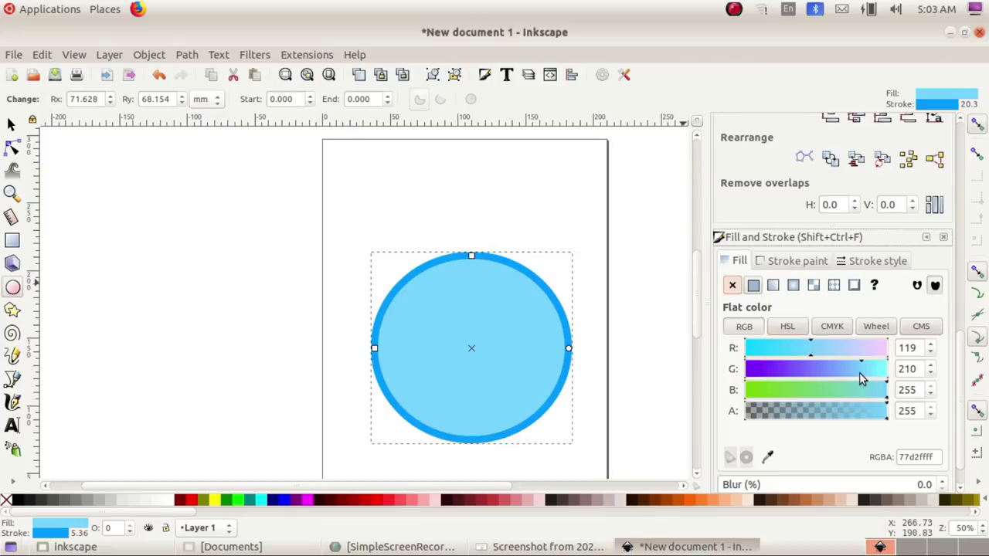
key("Escape")
left_click(10, 123)
left_click(547, 546)
scroll(432, 363, "down", 2)
left_click(695, 546)
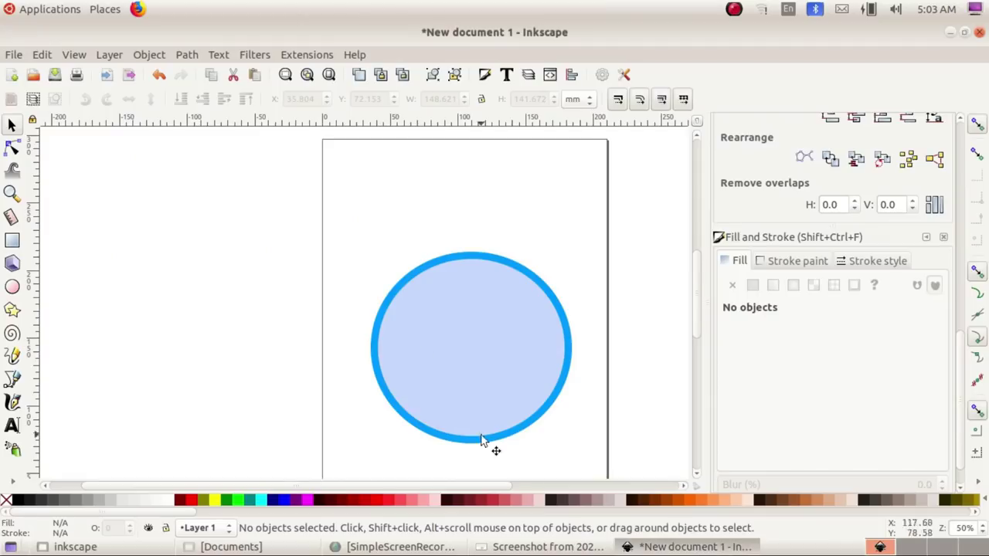
Step: Import LK_logo.png from Images10 as an embedded image with default settings
left_click(16, 54)
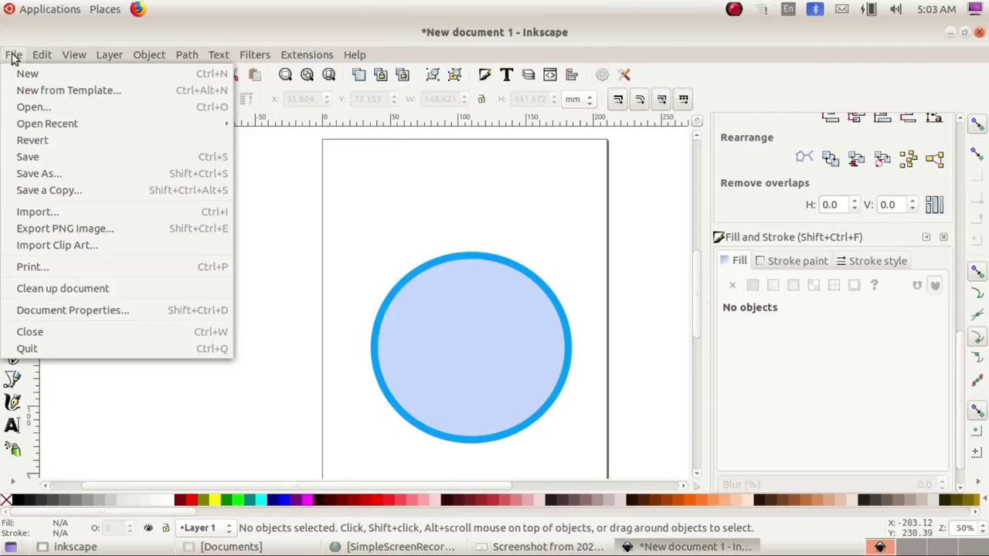
left_click(48, 210)
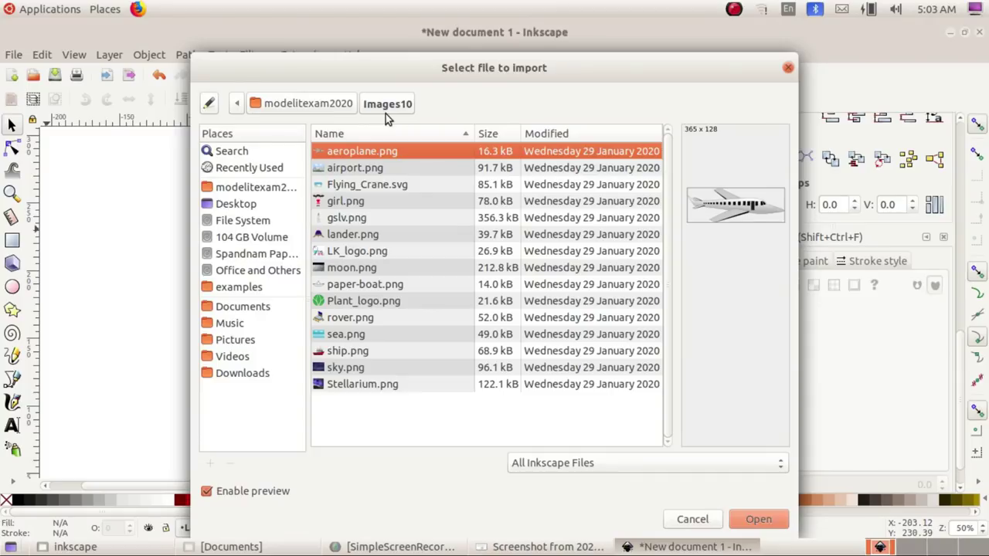
left_click(357, 252)
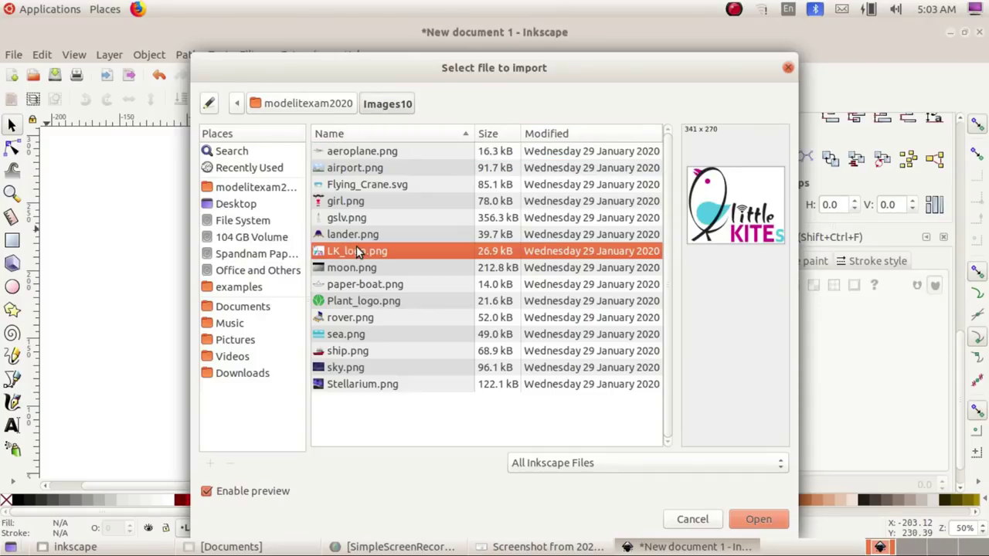
left_click(758, 520)
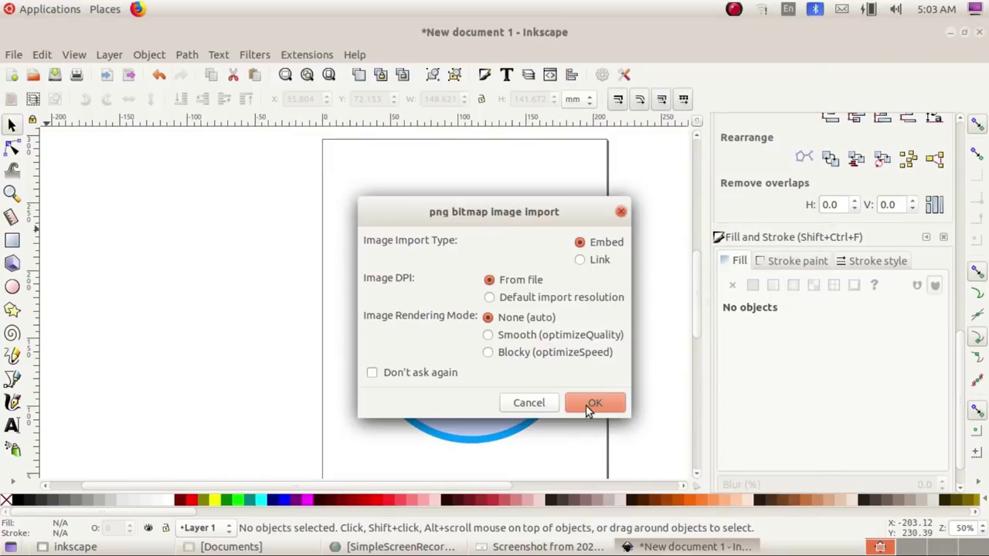
left_click(585, 405)
Step: Move the logo into the circle's upper part and shrink it to about 57.7 × 46.1 mm
left_click_drag(588, 414, 478, 334)
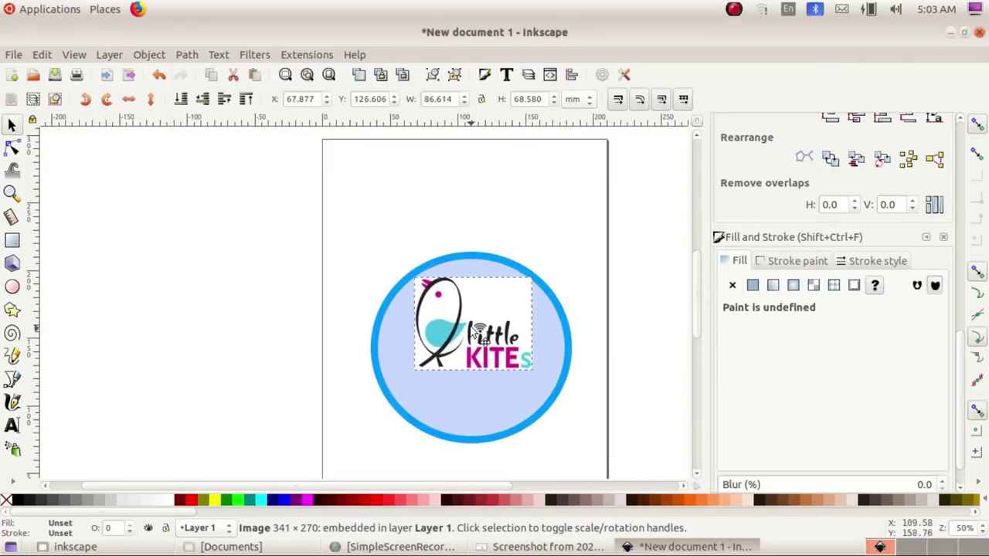
left_click_drag(533, 275, 514, 283)
left_click_drag(502, 324, 493, 304)
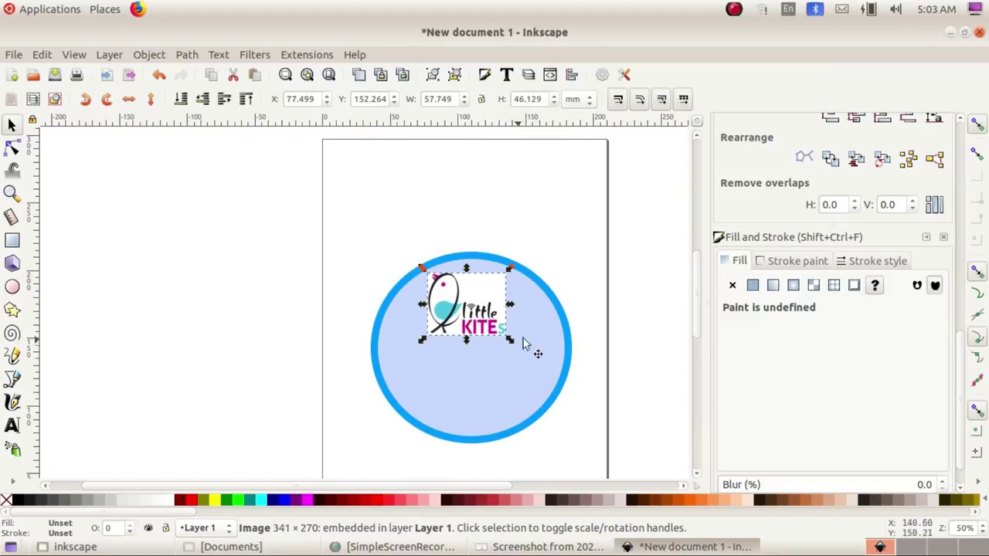
left_click(629, 323)
left_click(548, 546)
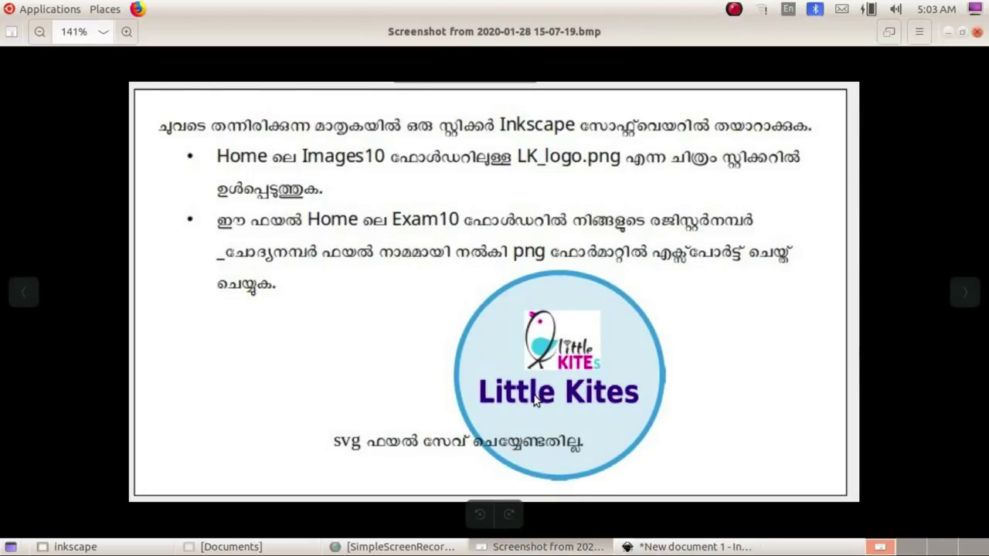
left_click(691, 546)
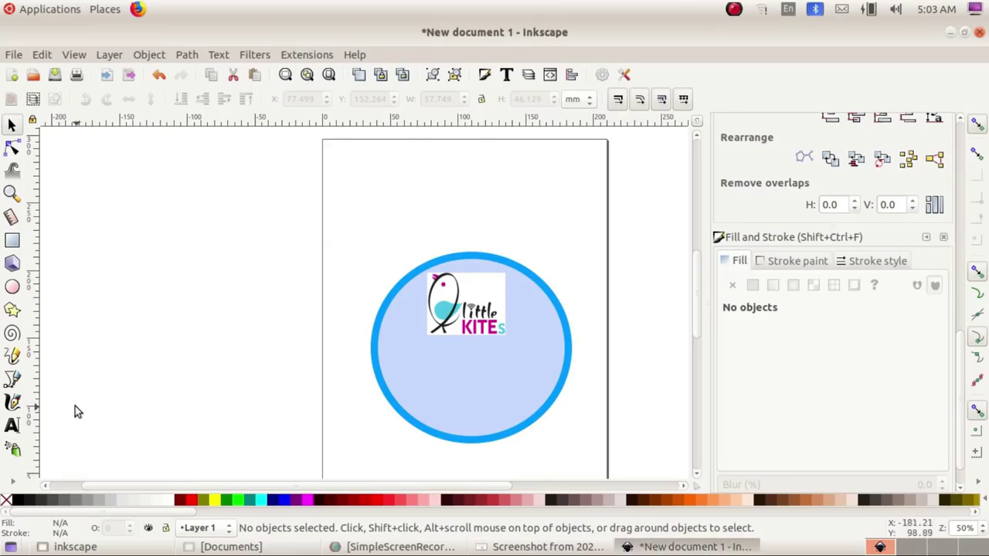
Step: Type 'Little Kites' beside the circle and colour the text dark blue
left_click(13, 425)
left_click(327, 412)
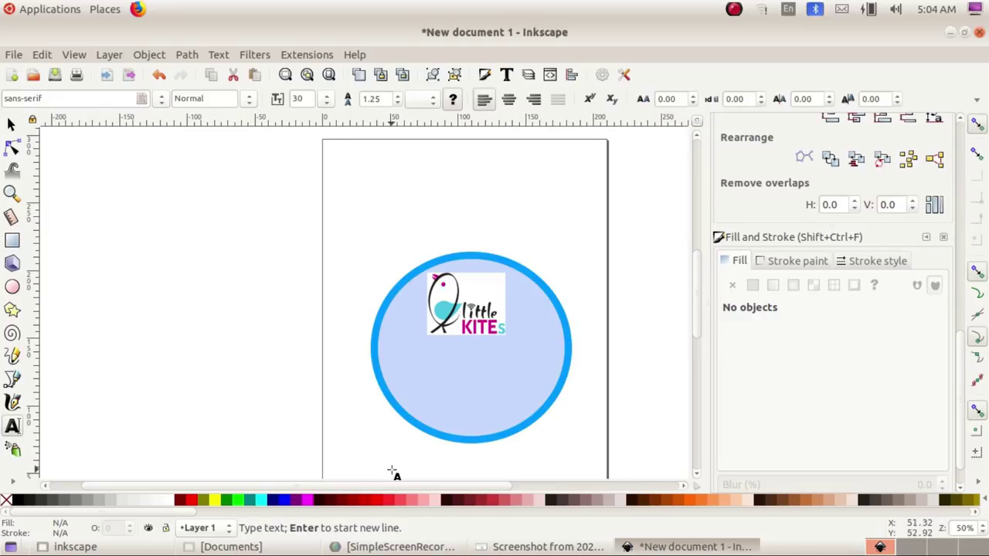
type("ലി")
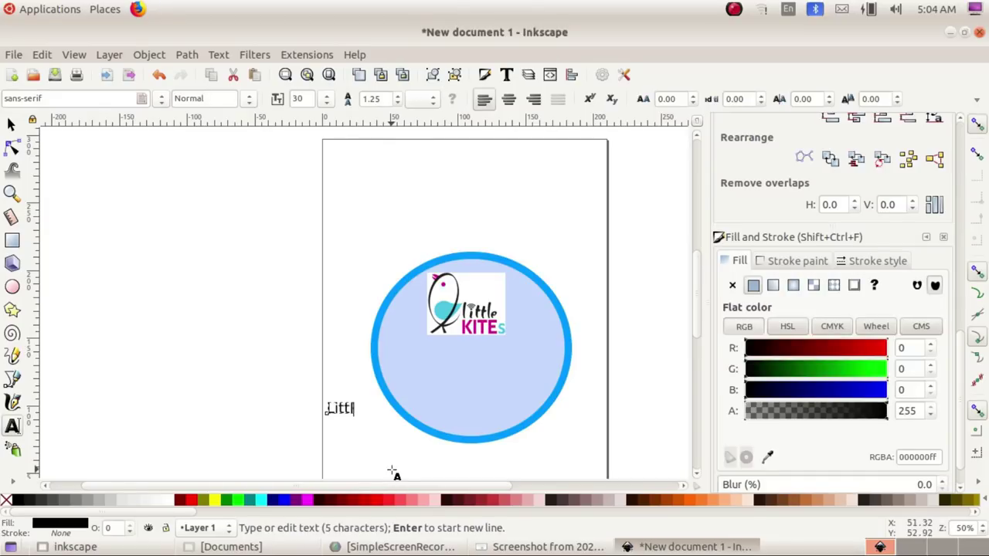
type("ttle Kites")
left_click(11, 124)
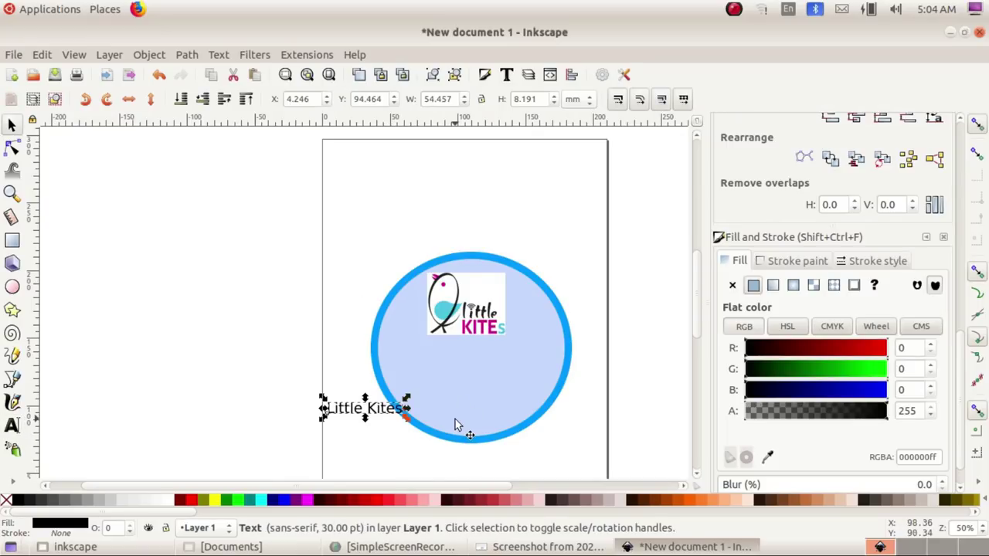
left_click(835, 389)
Step: Set the whole Little Kites text to Bold
left_click(11, 424)
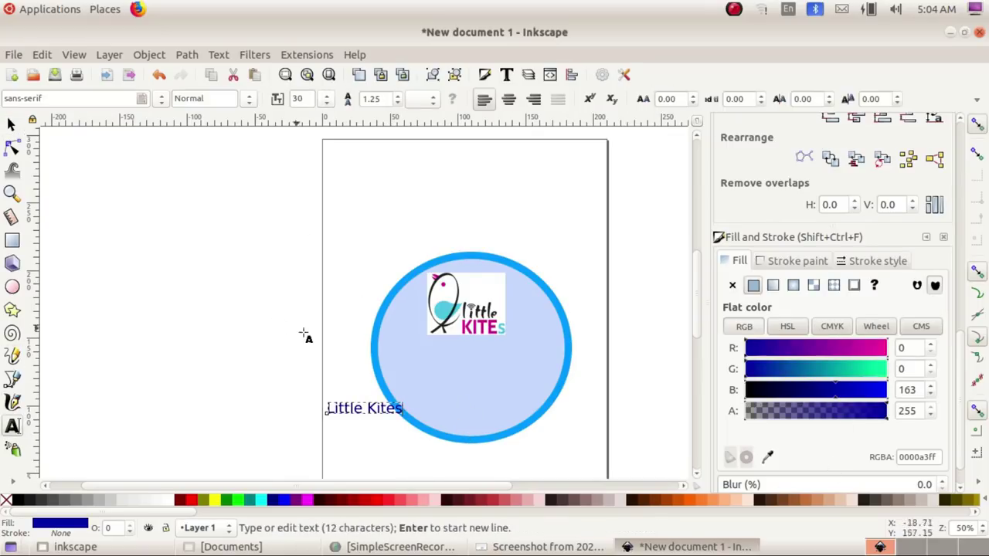
triple_click(368, 409)
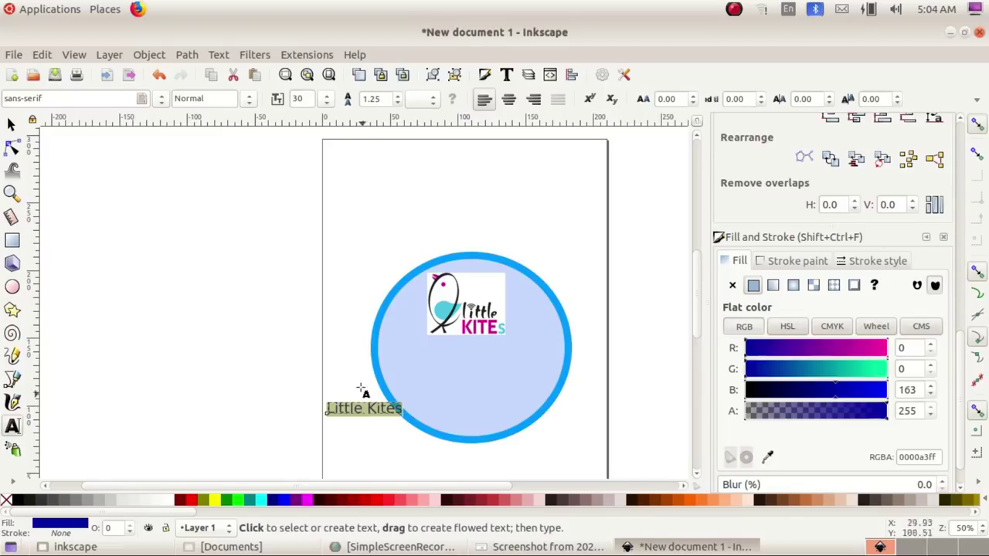
left_click(249, 100)
left_click(202, 159)
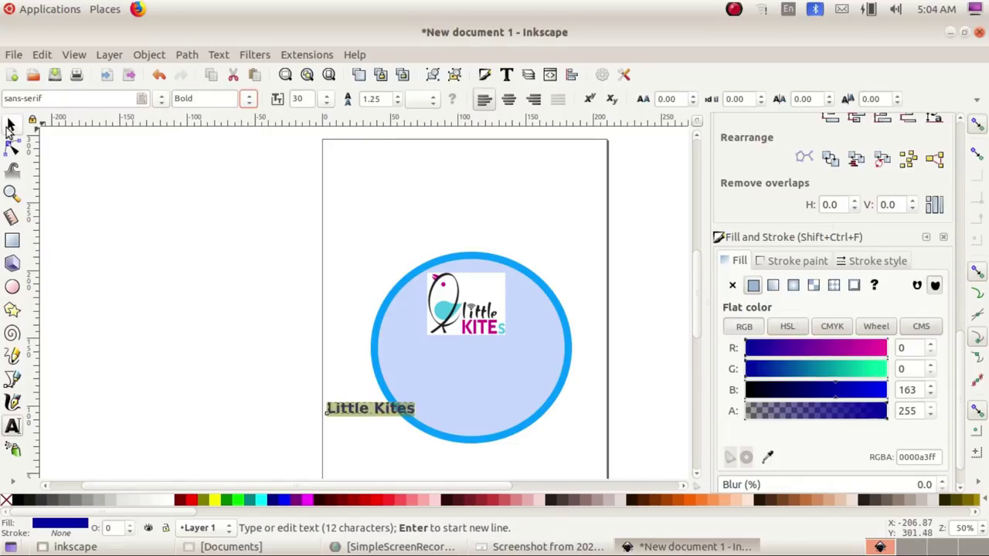
Step: Place the text inside the circle below the logo, lower the logo slightly, and select all three objects
left_click(11, 125)
left_click_drag(384, 411, 499, 401)
left_click_drag(499, 333, 504, 353)
left_click(541, 546)
left_click(541, 546)
left_click(312, 283)
left_click_drag(299, 226, 628, 463)
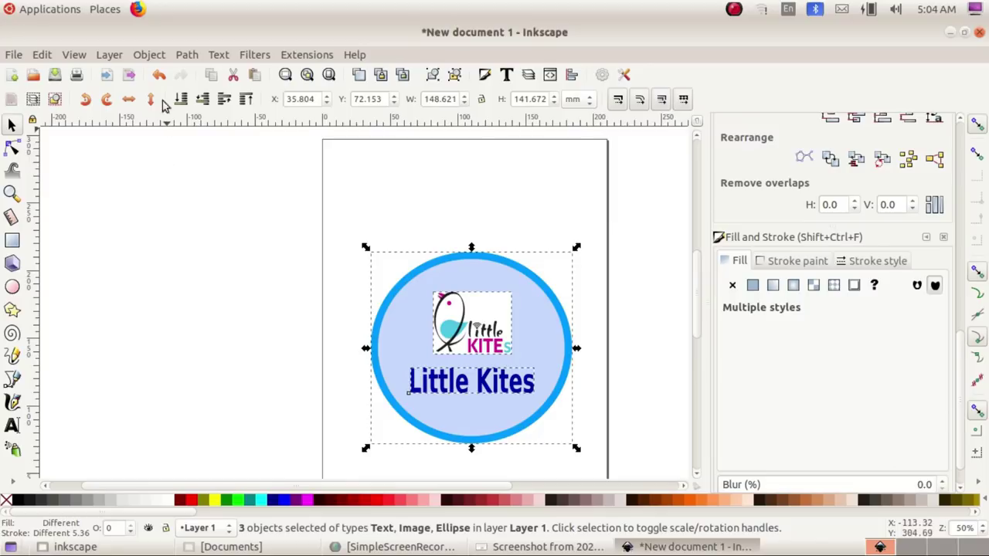
Step: Group the circle, logo and Little Kites text into one 3-object group and raise it slightly
left_click(151, 57)
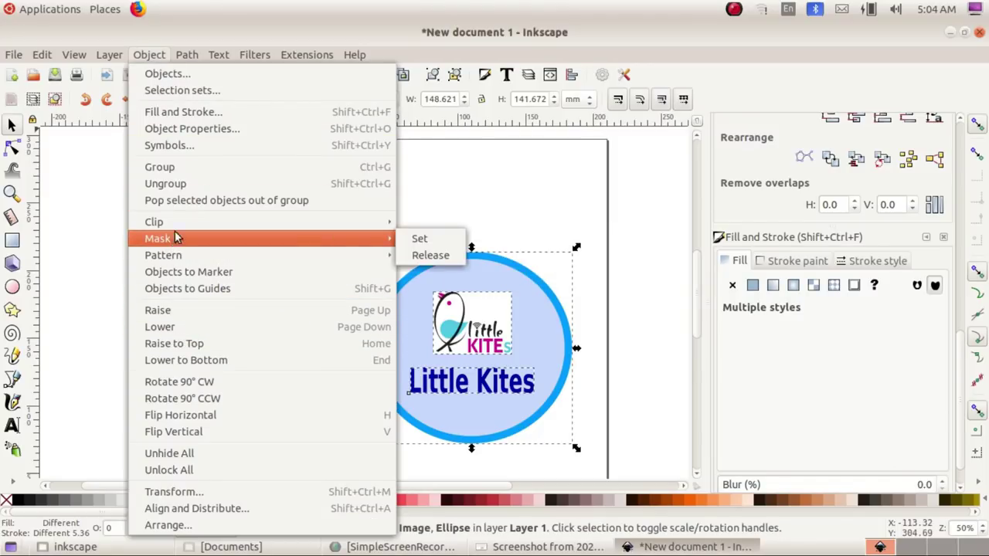
left_click(172, 169)
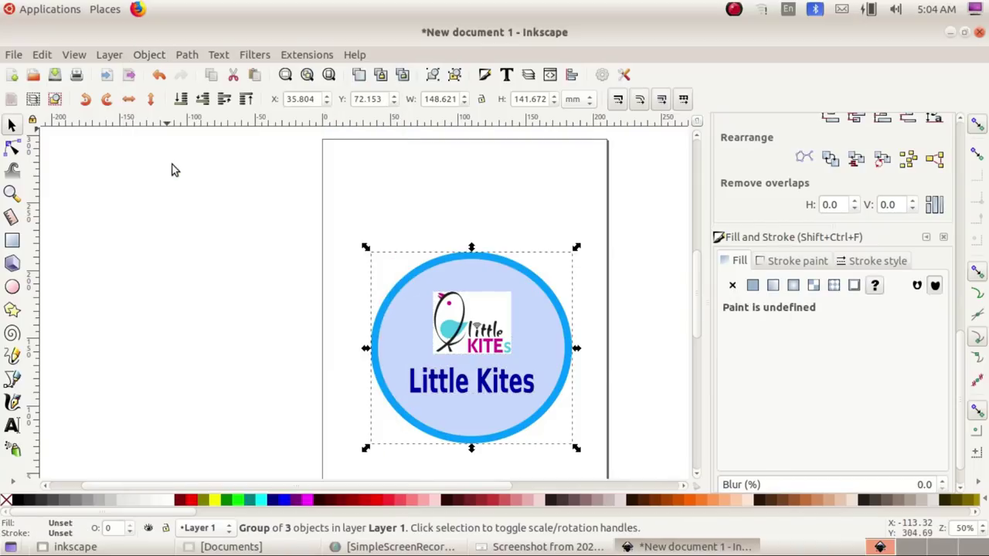
left_click(624, 364)
left_click_drag(480, 382, 480, 350)
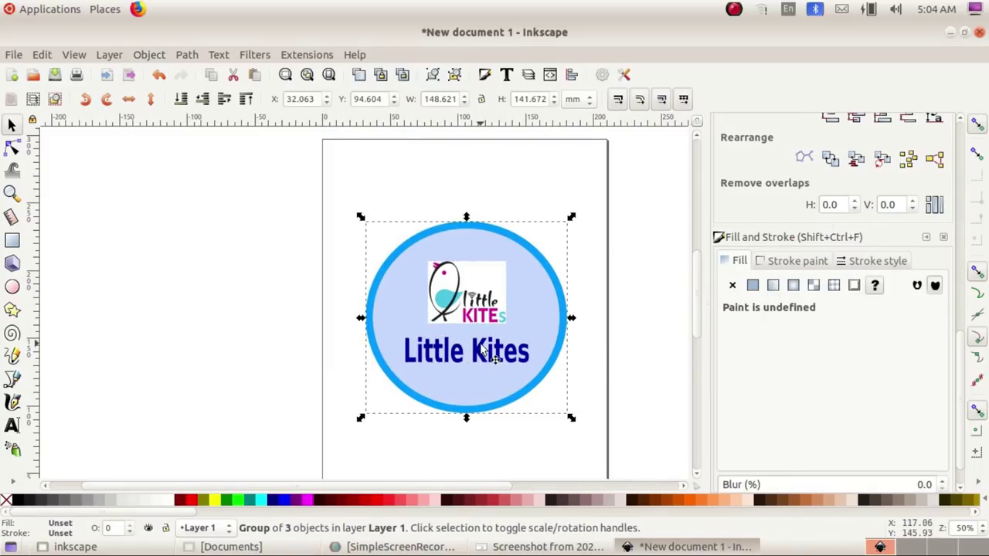
left_click(647, 358)
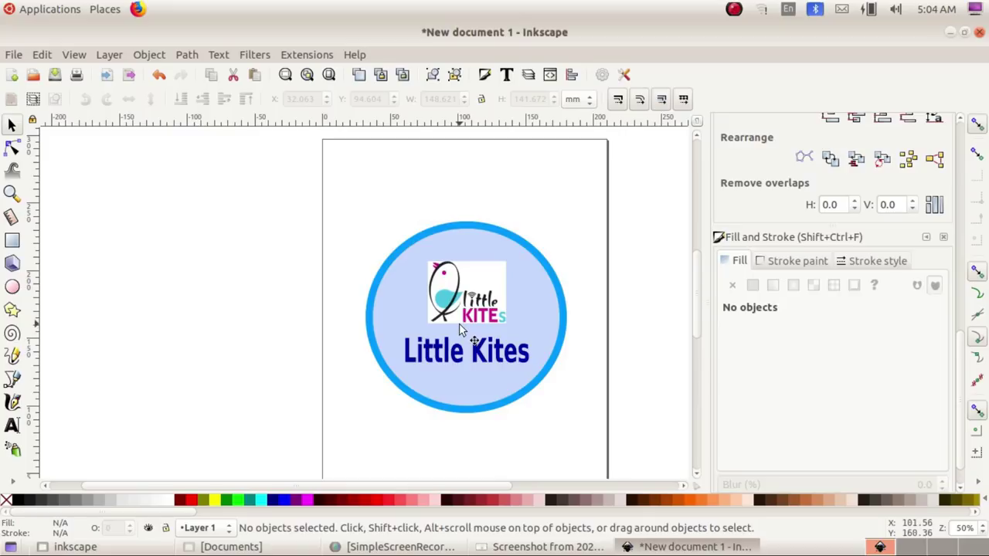
left_click(459, 325)
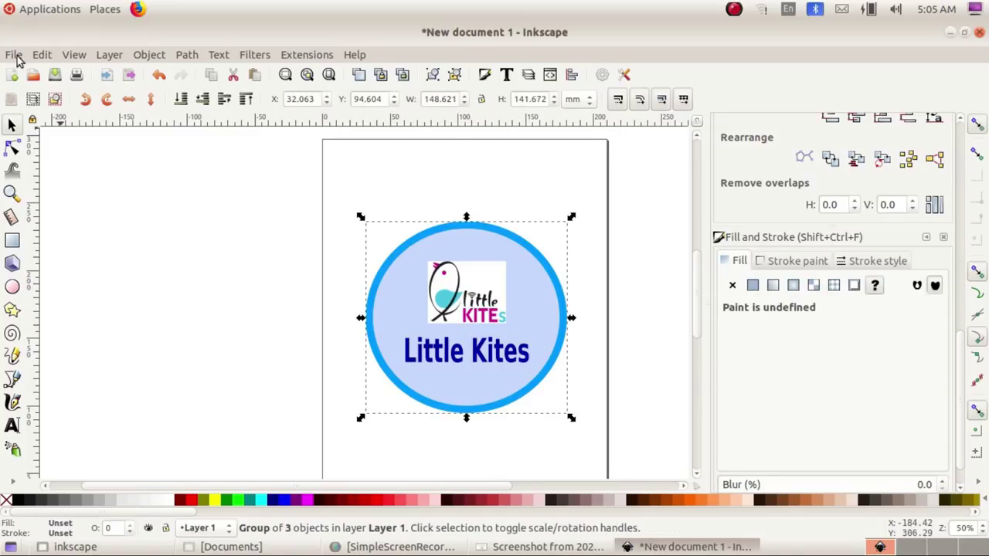
left_click(13, 55)
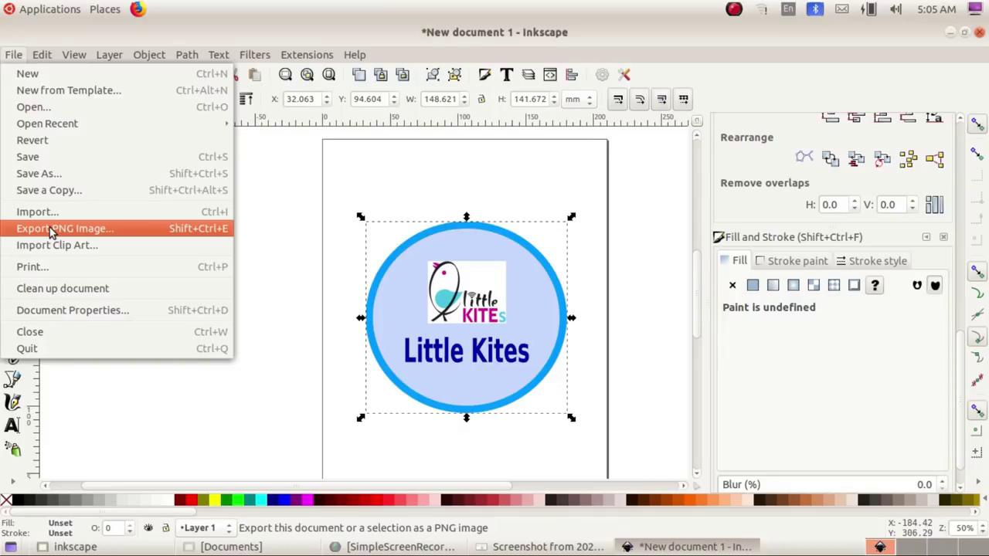
Step: In Export PNG Image, set the export area to the selected sticker
left_click(50, 227)
left_click(747, 168)
left_click(800, 169)
left_click(858, 164)
left_click(922, 167)
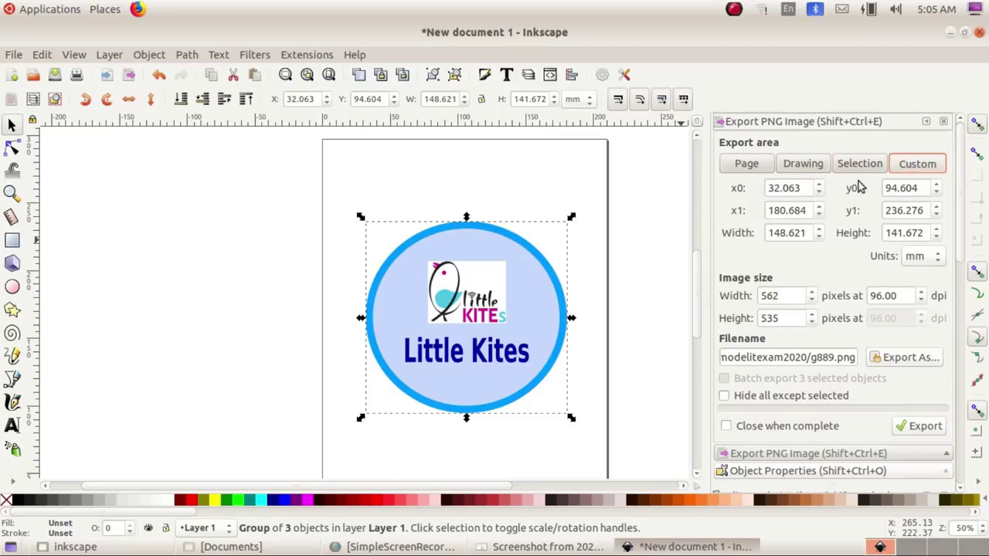
left_click(743, 170)
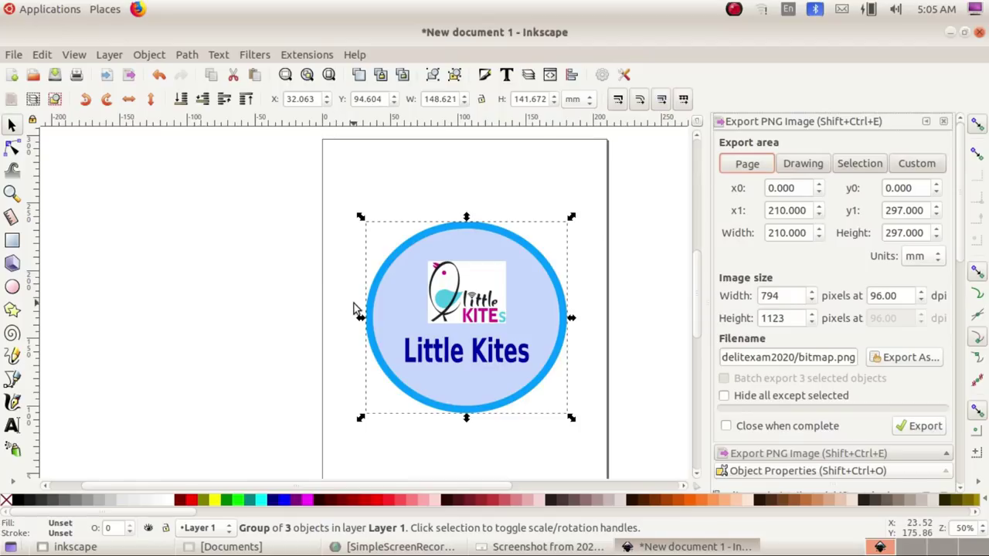
scroll(390, 328, "down", 5)
scroll(389, 312, "up", 3)
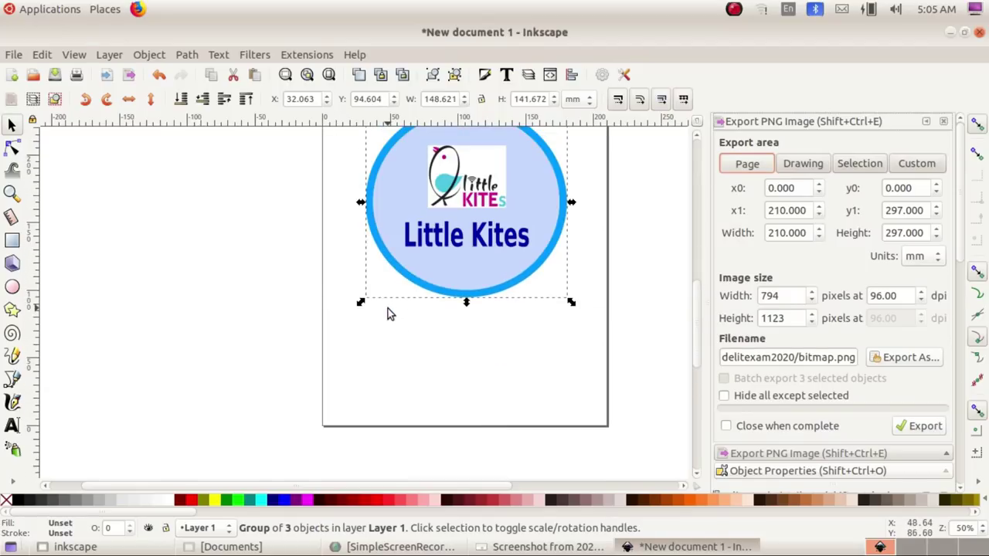
scroll(387, 309, "up", 2)
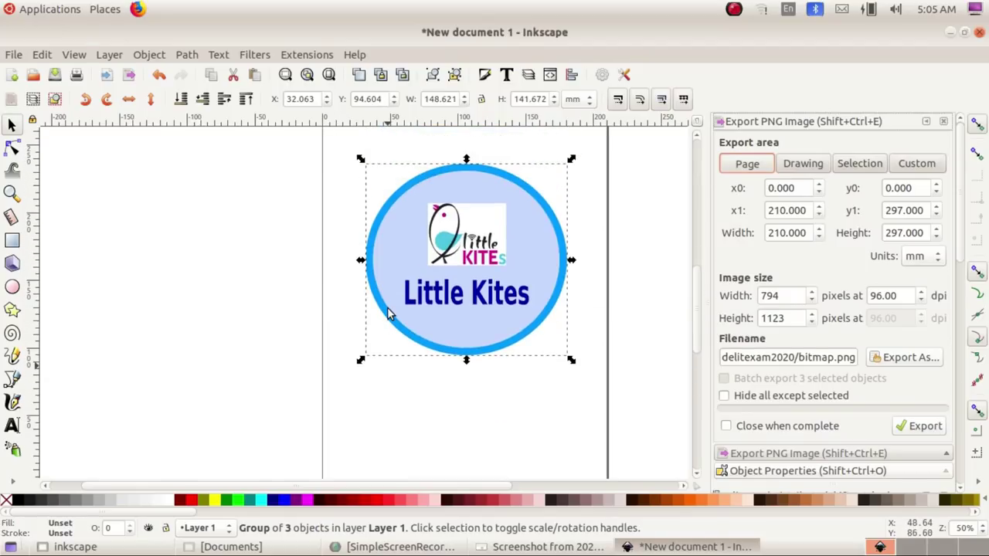
left_click(805, 167)
scroll(409, 318, "down", 2)
scroll(388, 307, "up", 3)
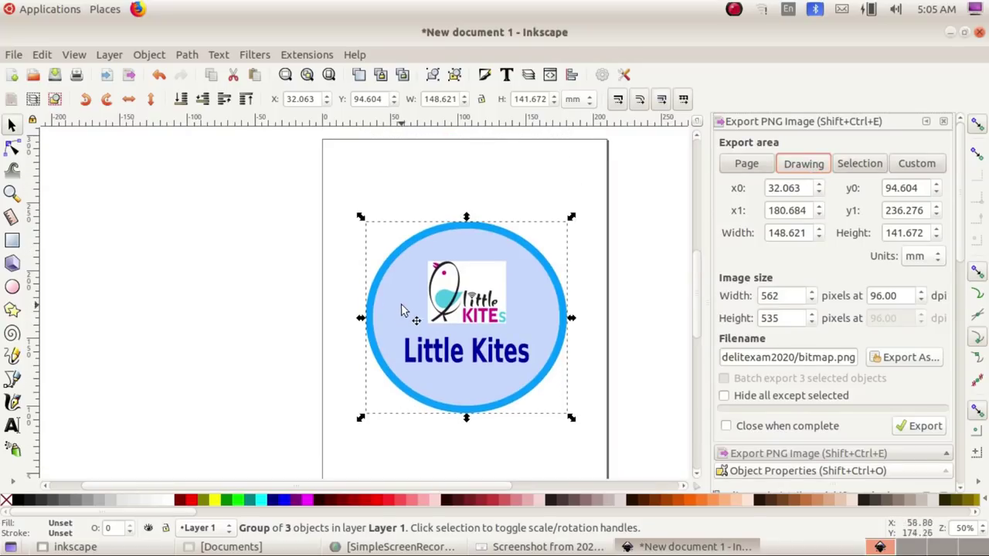
left_click(863, 164)
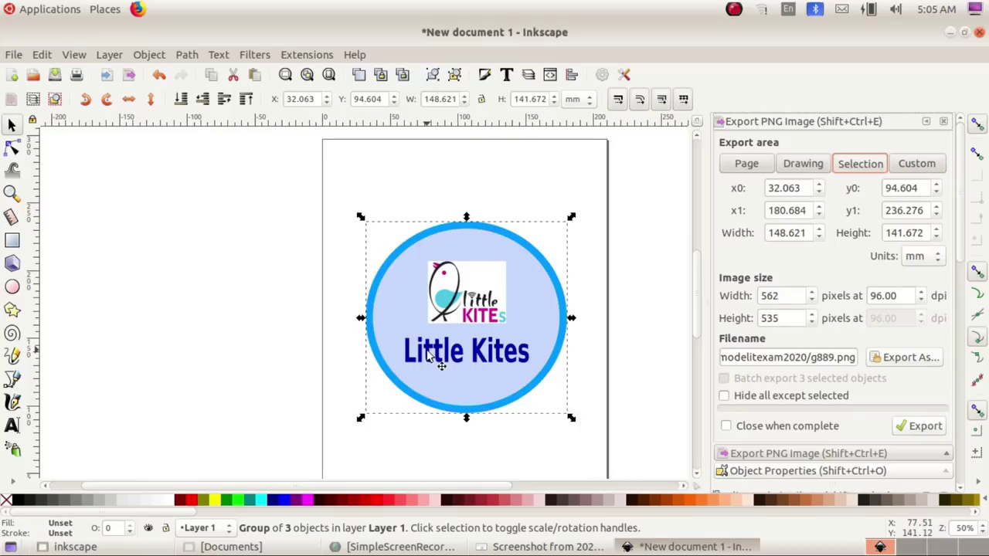
left_click(921, 165)
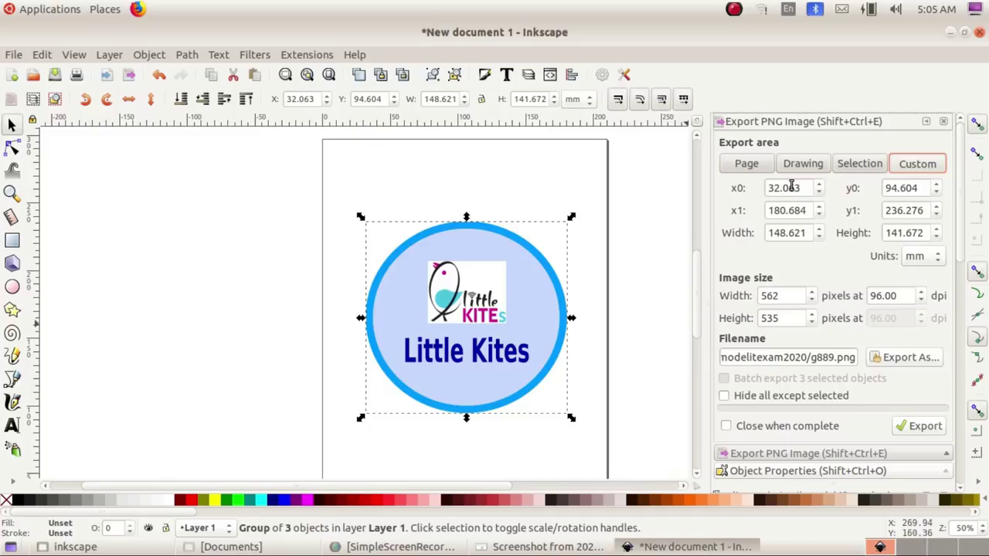
left_click(850, 165)
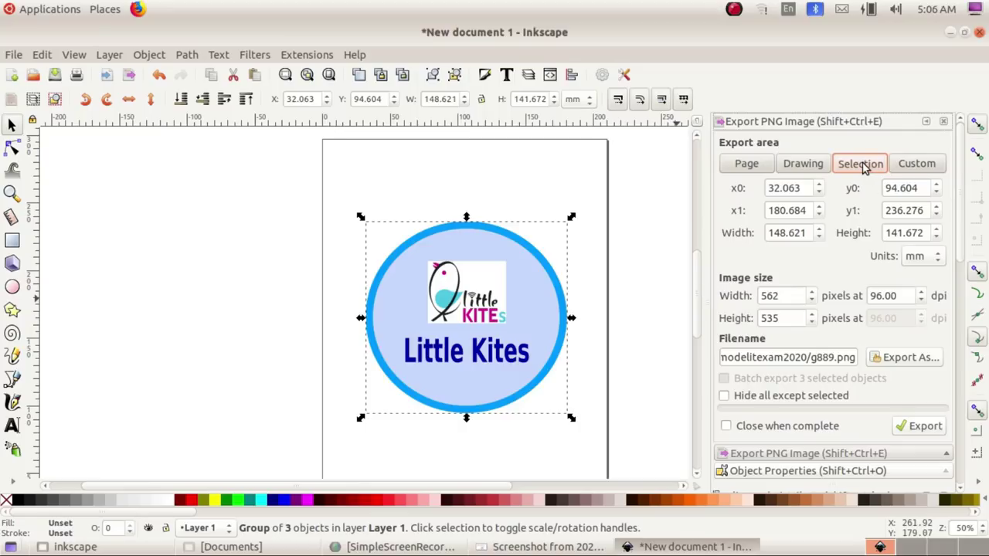
Step: Export the sticker as 990104_4.png into the Exam10 folder, then bring up the Documents window
left_click(904, 358)
left_click(249, 224)
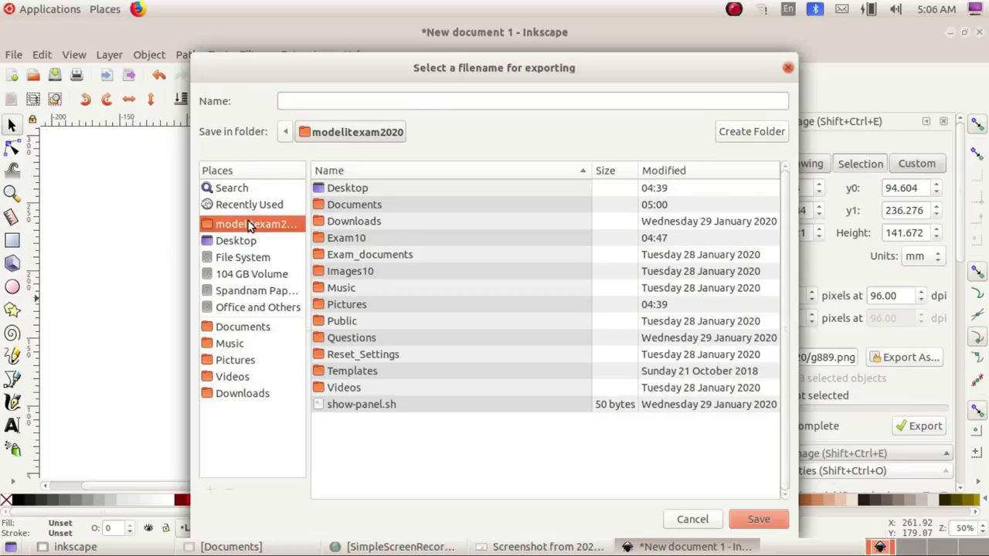
double_click(356, 242)
left_click(326, 98)
type("99010")
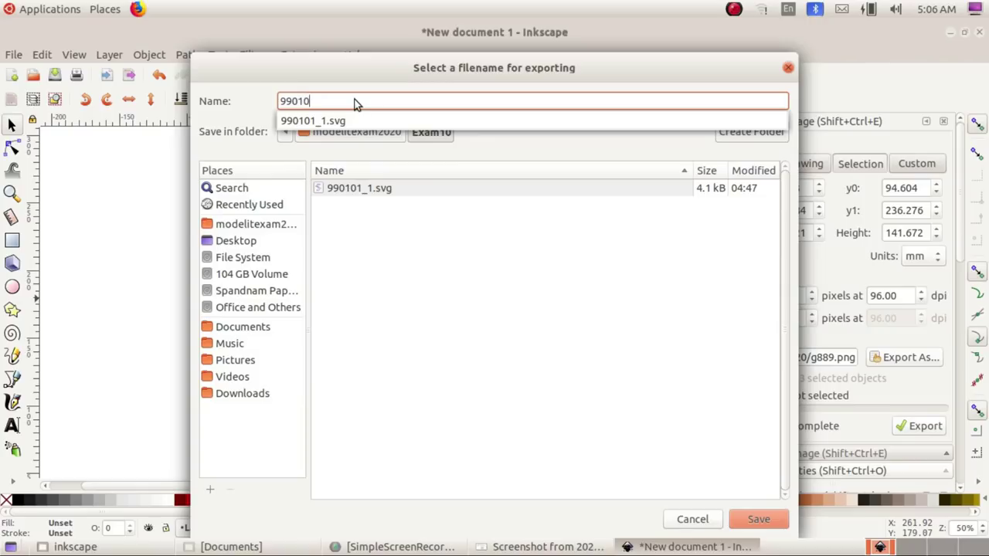
type("45")
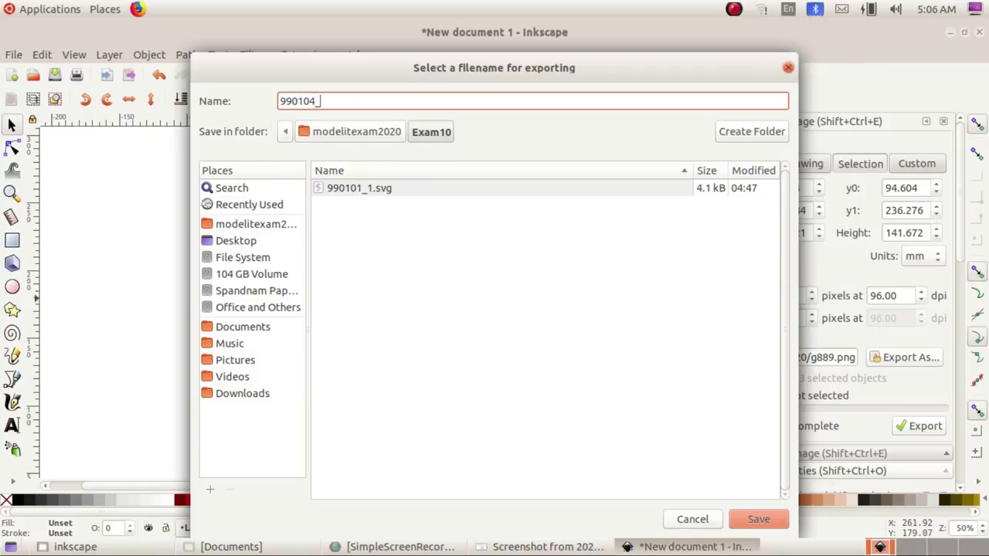
type("4")
key("Return")
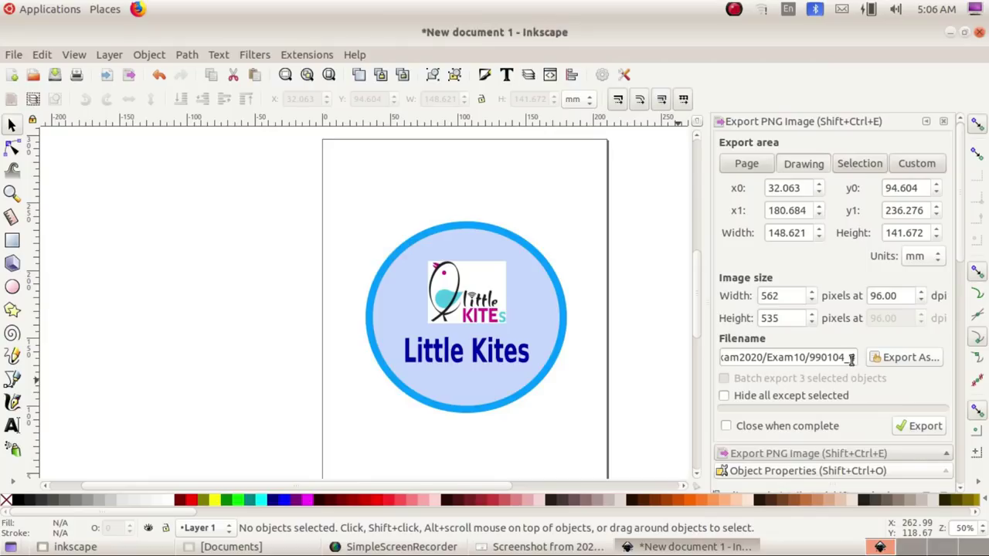
left_click(921, 427)
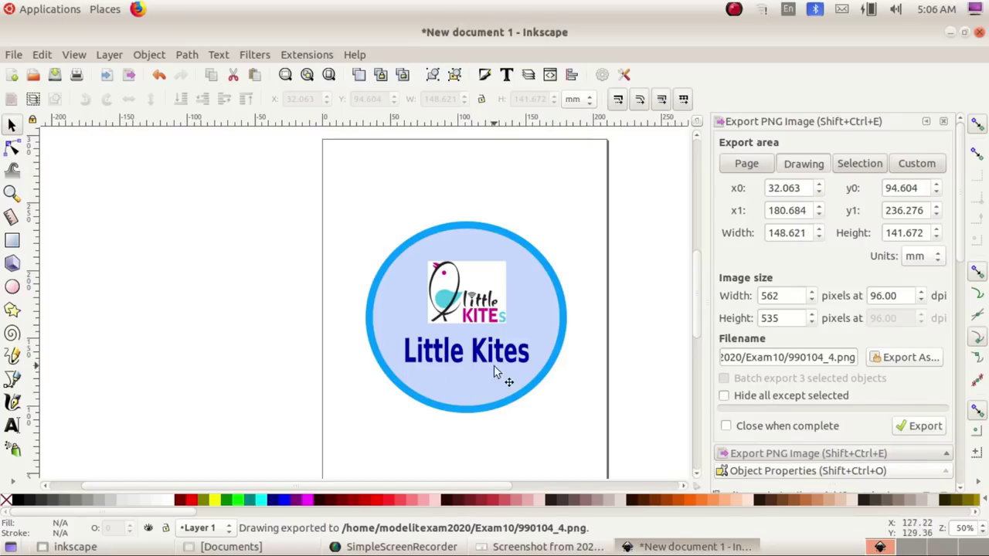
left_click(228, 547)
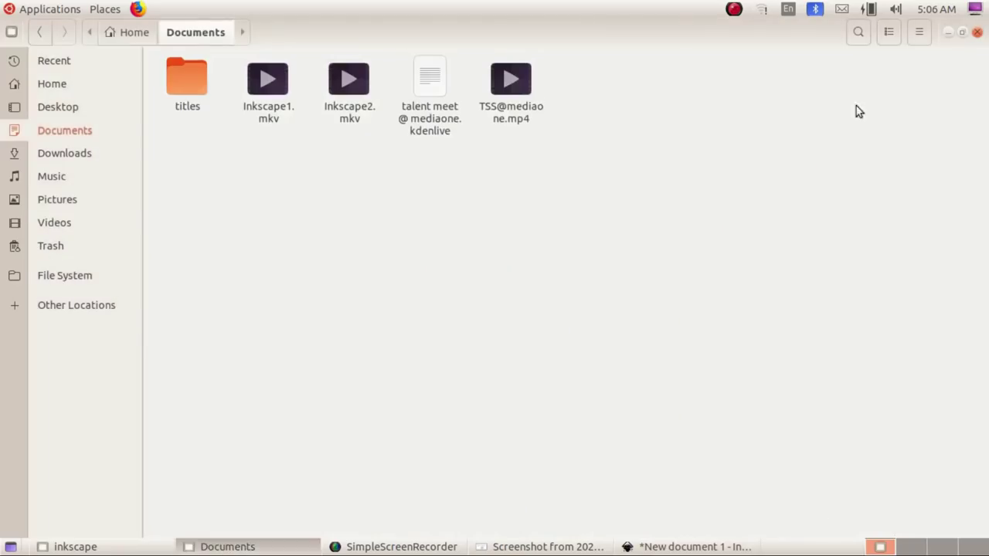
Step: Go to Home > Exam10 and open 990104_4.png in the image viewer
left_click(52, 85)
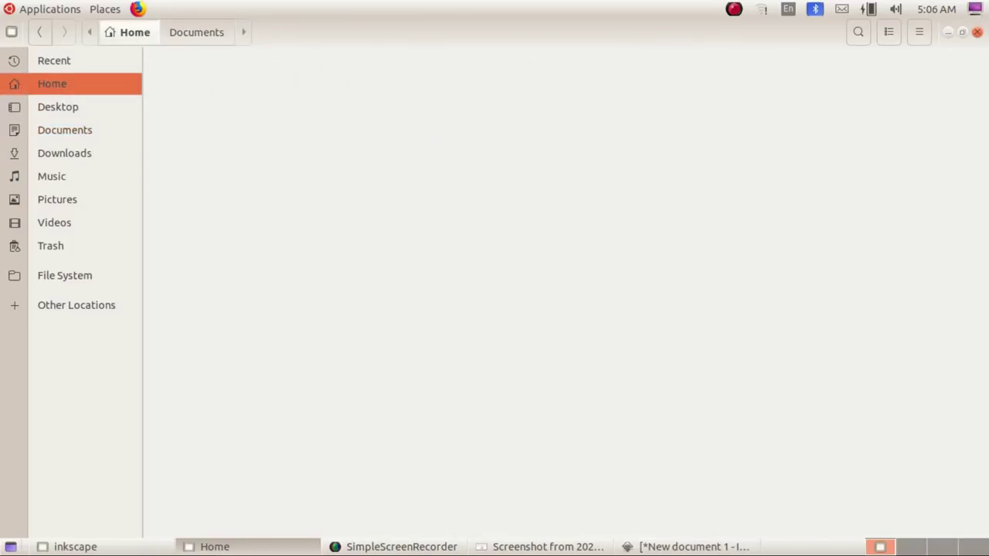
left_click(574, 258)
double_click(441, 81)
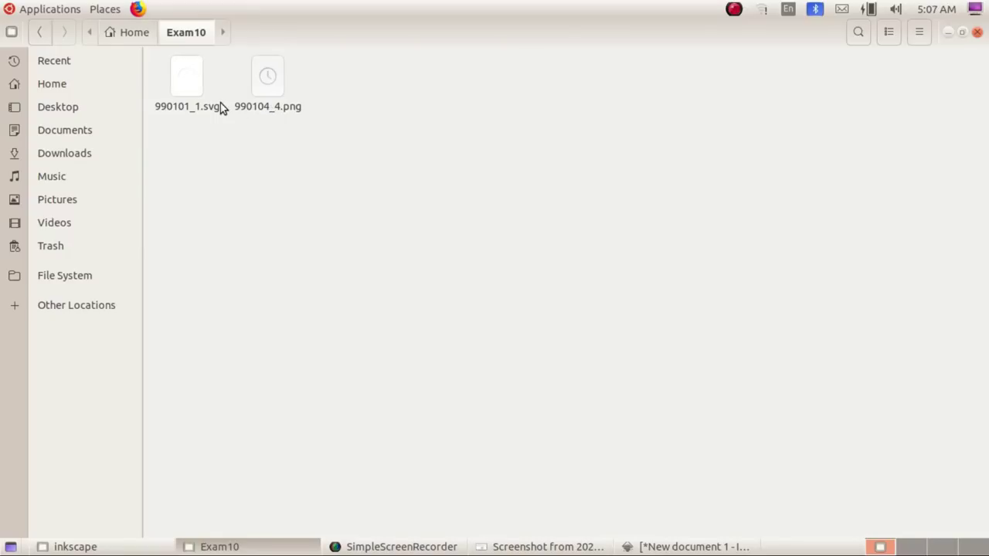
double_click(263, 106)
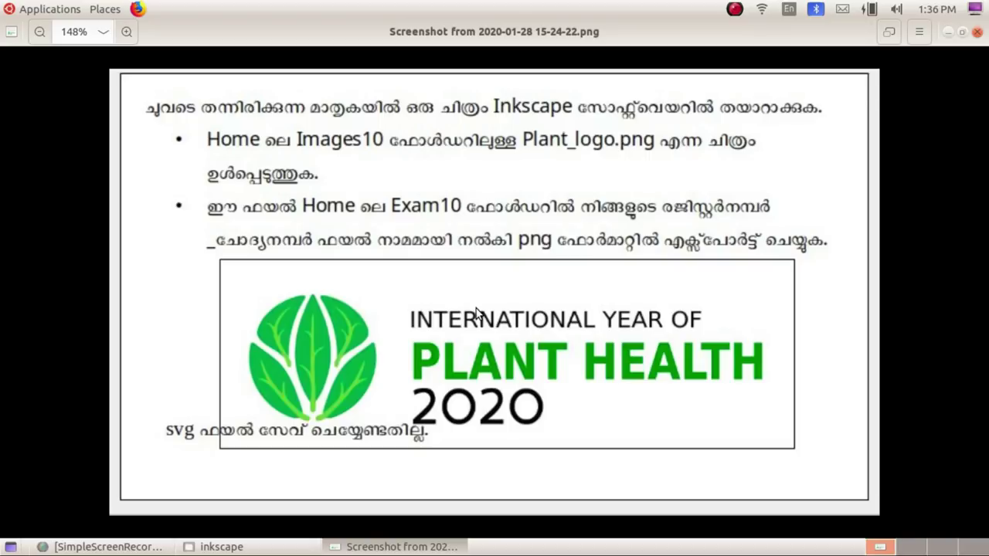
Step: Launch Inkscape Vector Graphics Editor from Applications > Graphics to get a blank New document 1
left_click(37, 11)
mouse_move(49, 112)
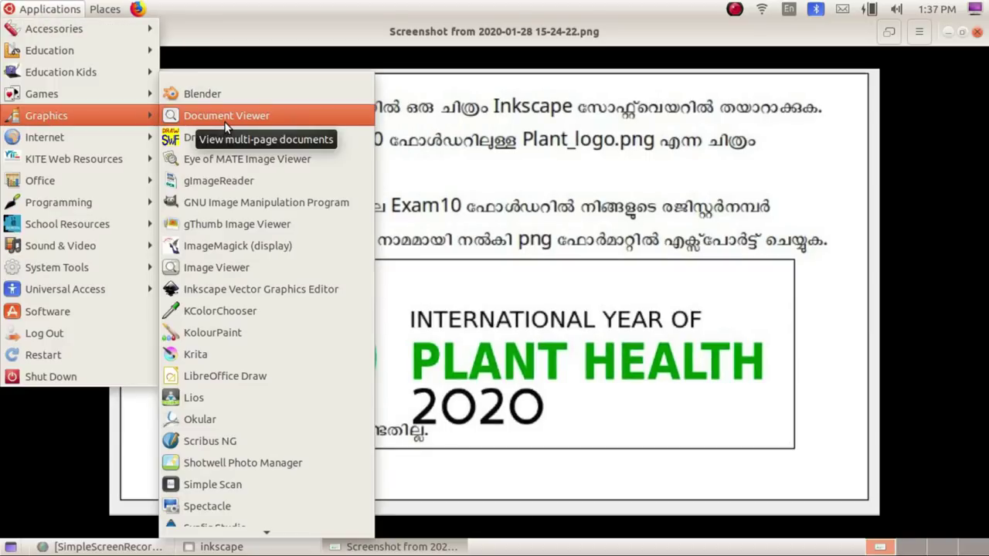
left_click(261, 289)
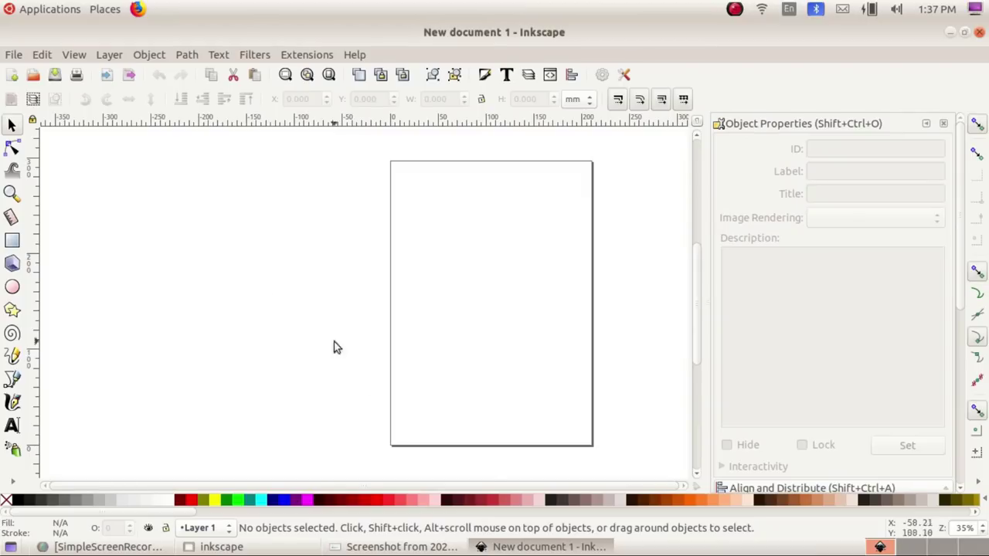
Step: Type the INTERNATIONAL YEAR OF / PLANT HEALTH heading and a 2020 text below it
left_click(395, 547)
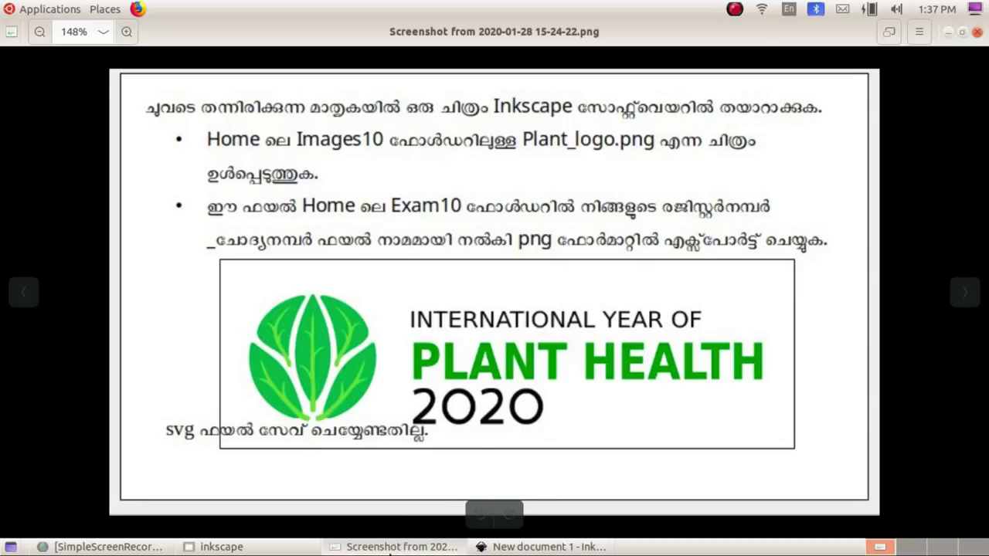
left_click(527, 549)
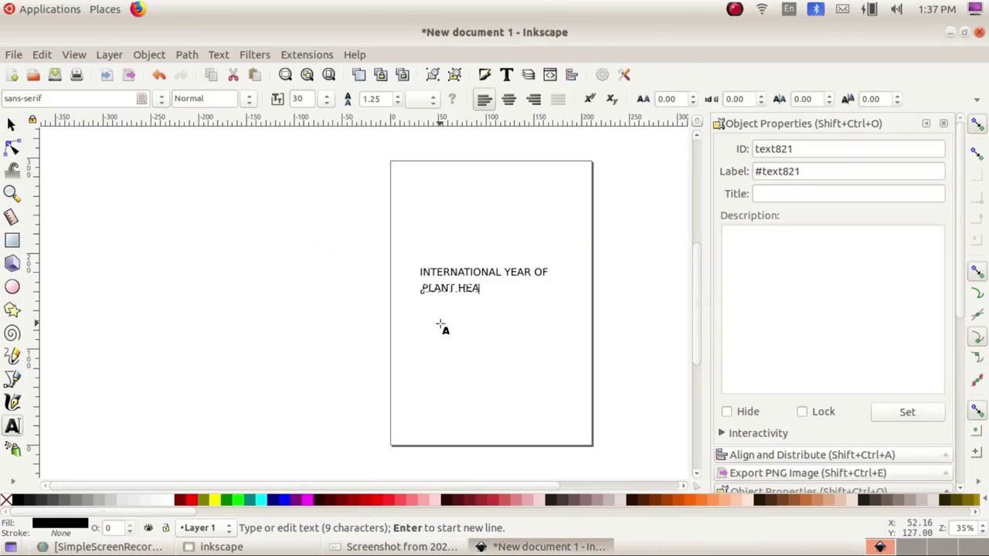
type("LTH")
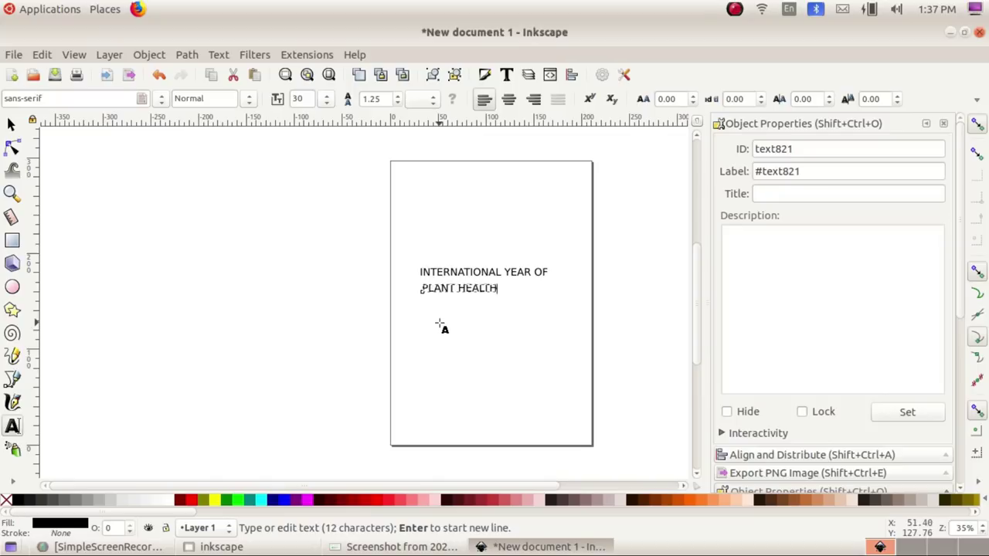
left_click(439, 323)
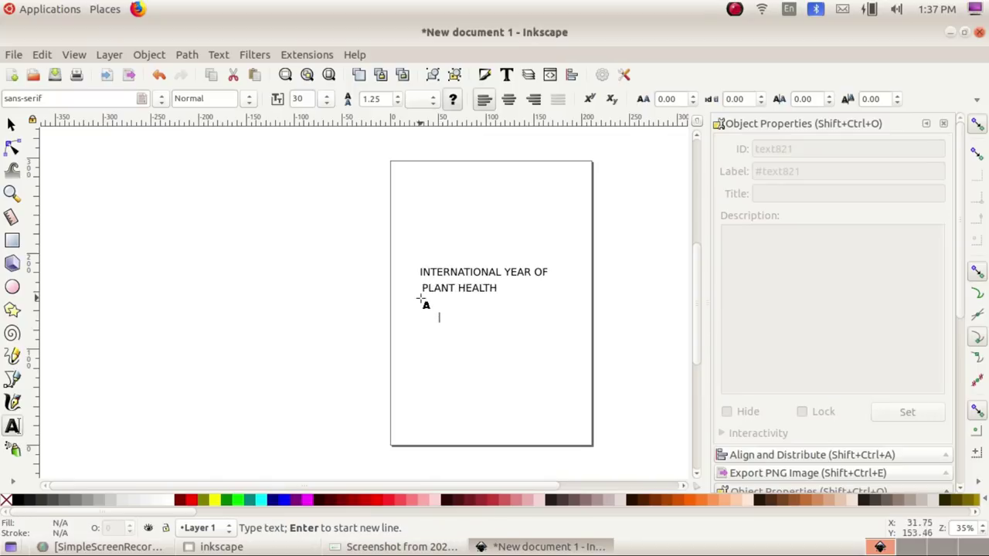
type("2020")
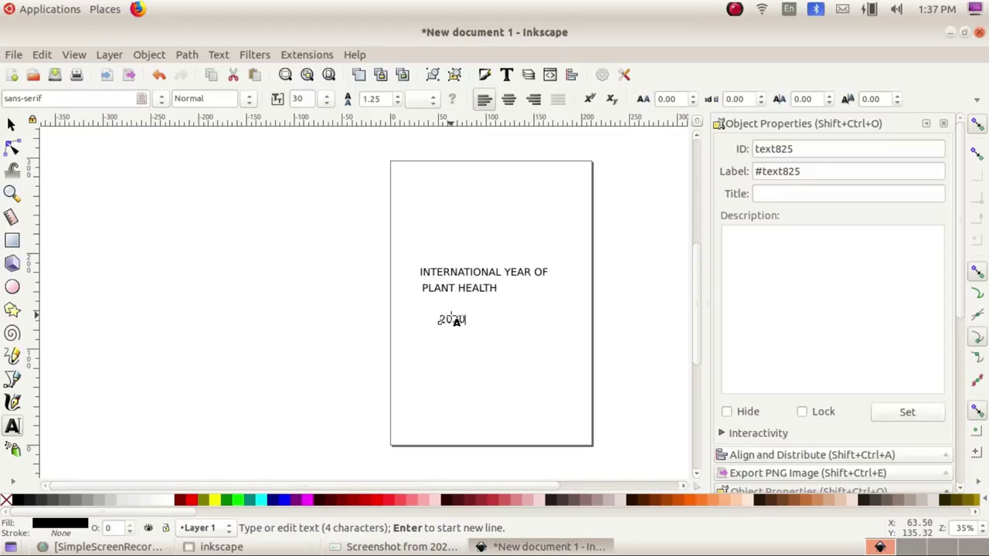
Step: Compare with the task screenshot and select the PLANT HEALTH text
left_click(11, 125)
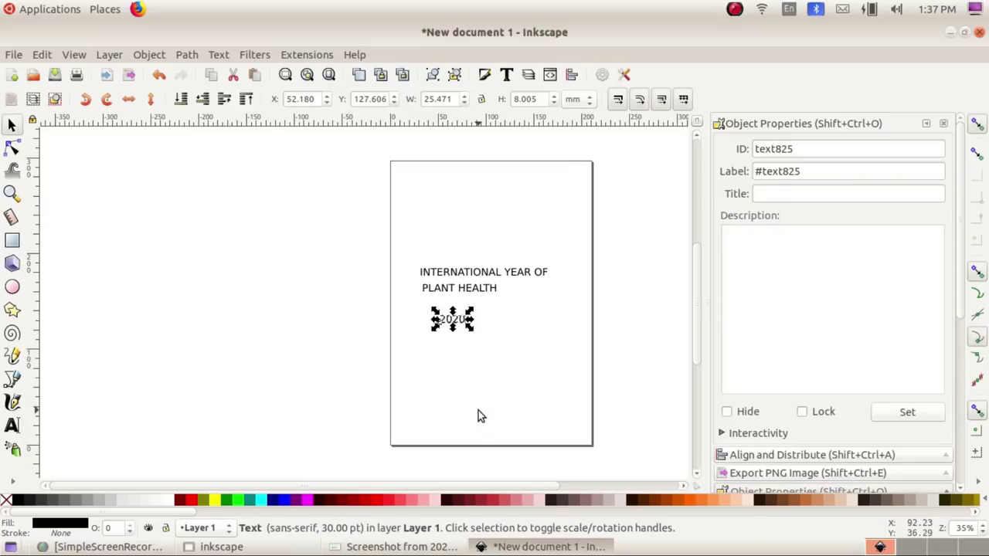
left_click(478, 414)
left_click(394, 546)
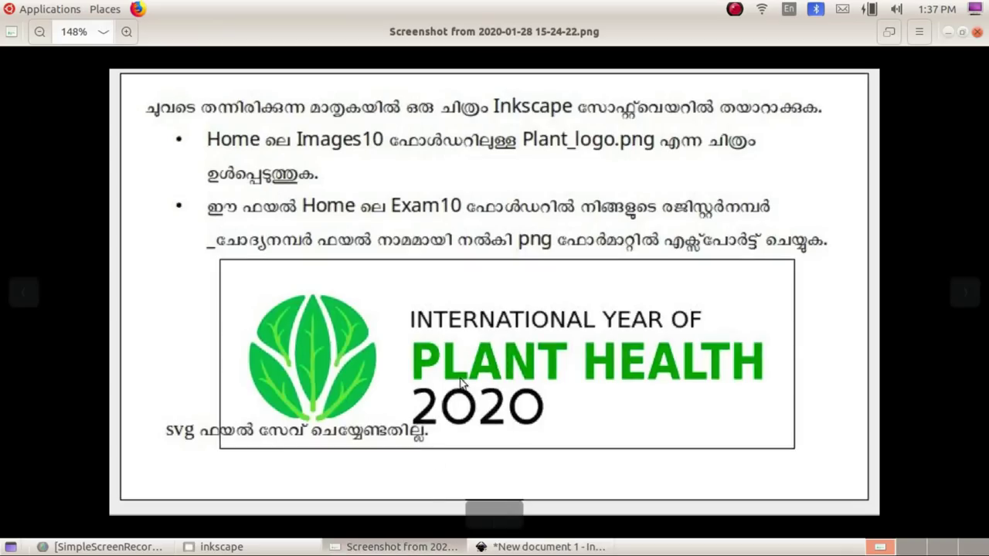
left_click(538, 546)
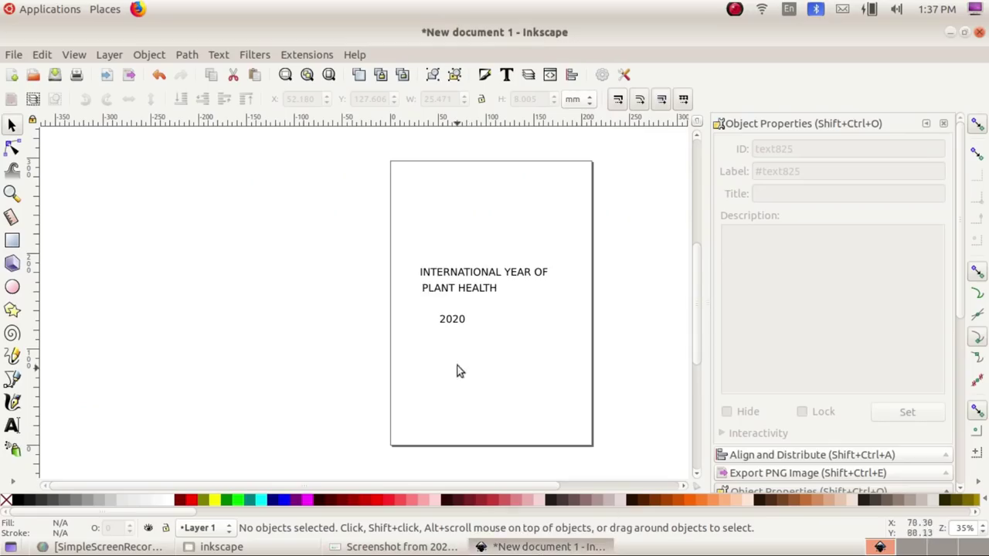
left_click(457, 277)
scroll(457, 277, "up", 2)
left_click(355, 321)
Step: Enlarge PLANT HEALTH, make it Bold, and colour it green
mouse_move(426, 329)
left_mouse_down()
mouse_move(463, 352)
mouse_move(483, 347)
left_mouse_up()
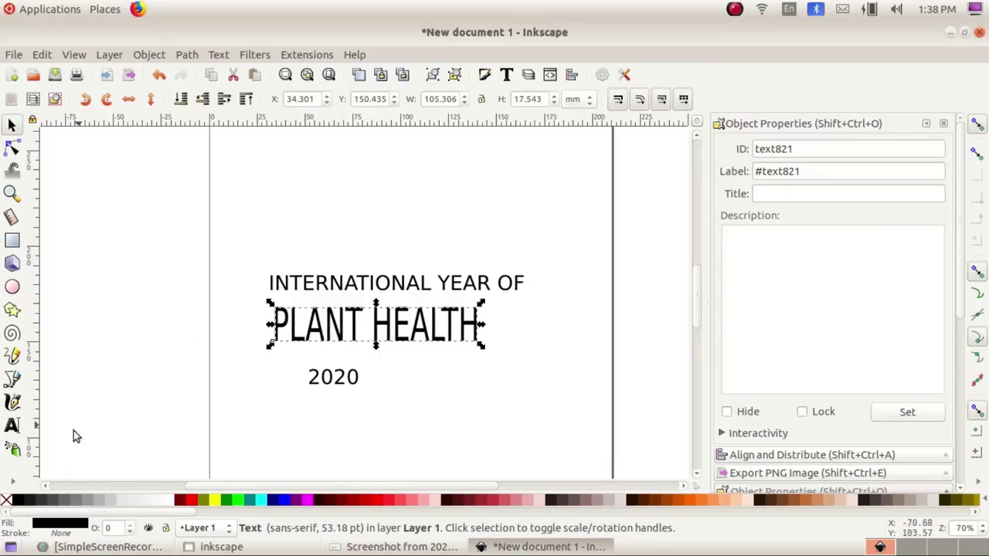
left_click(12, 428)
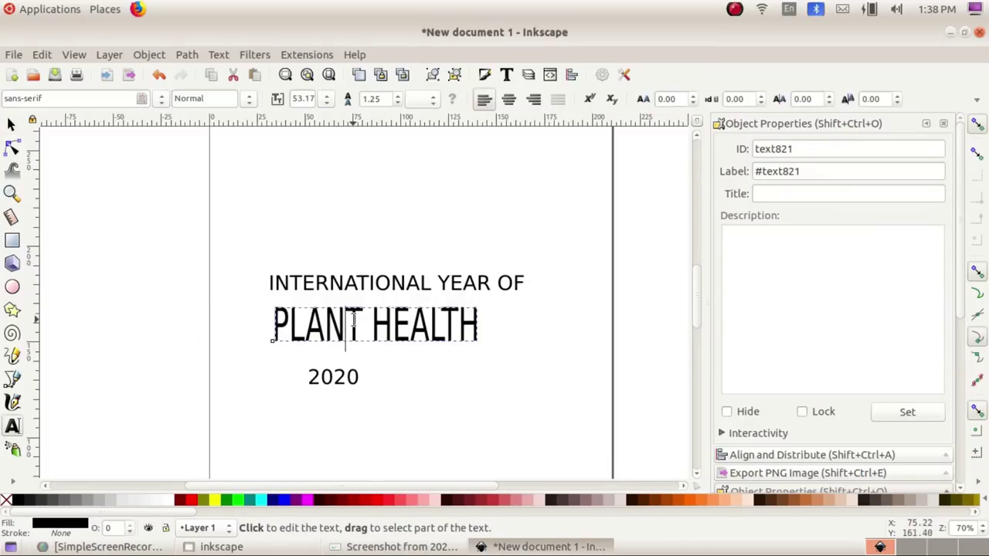
key("ctrl+a")
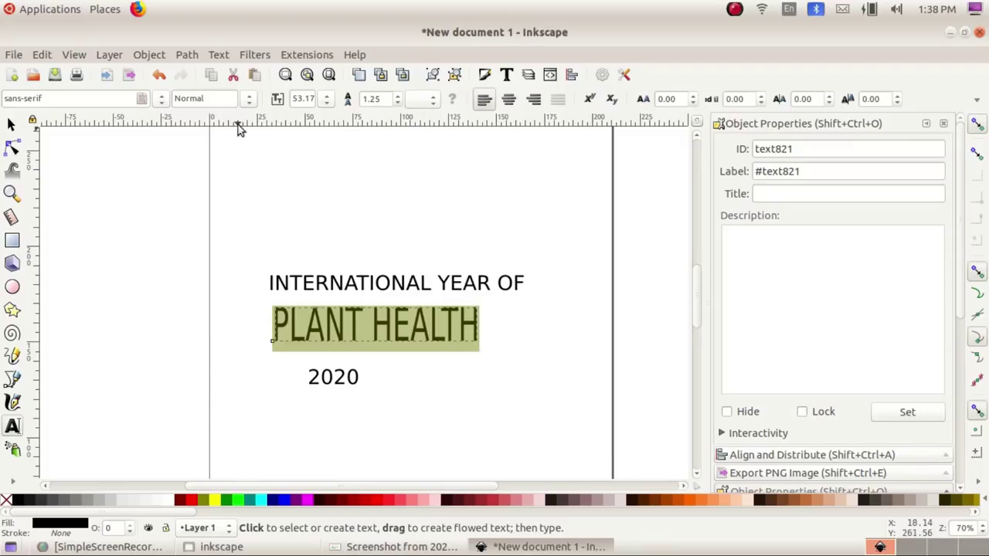
left_click(248, 107)
left_click(202, 162)
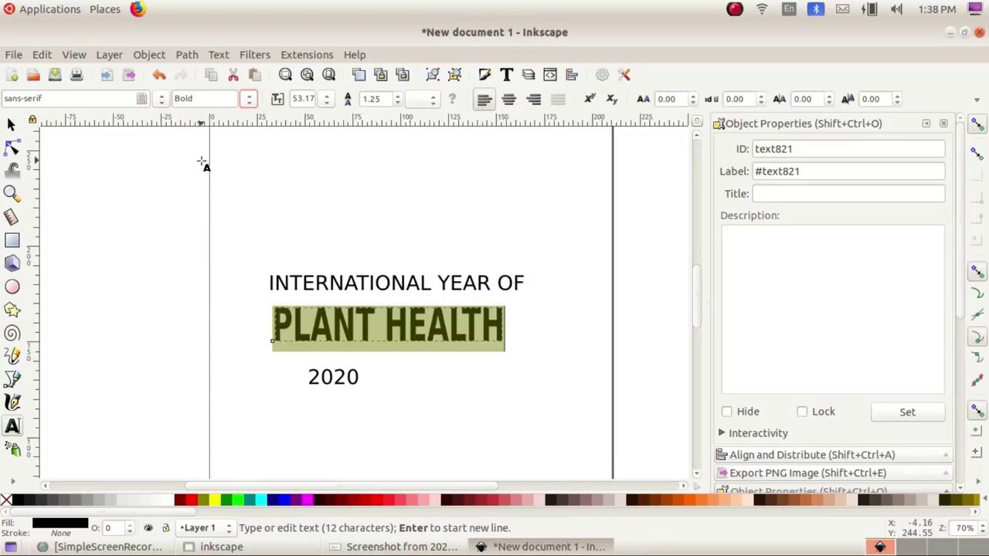
left_click(11, 124)
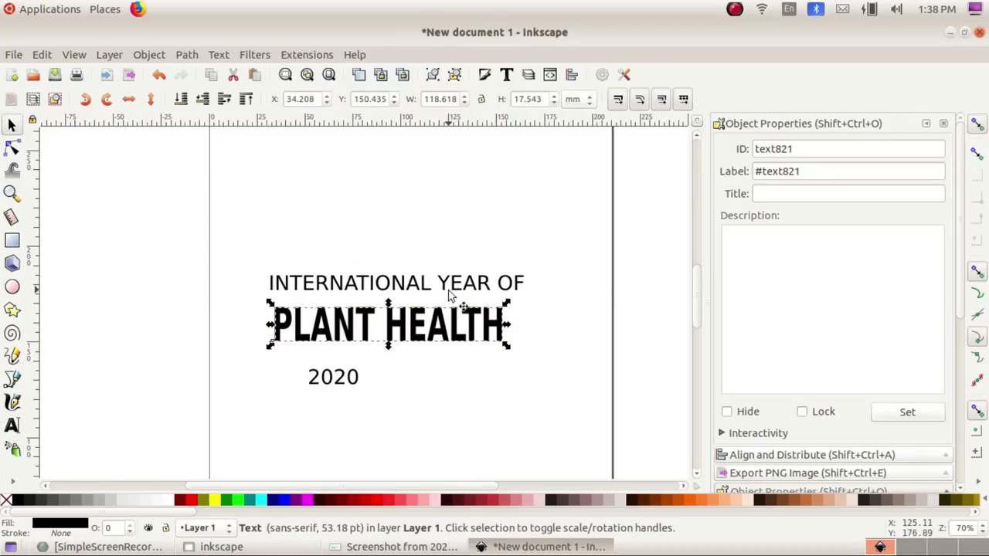
left_click(222, 502)
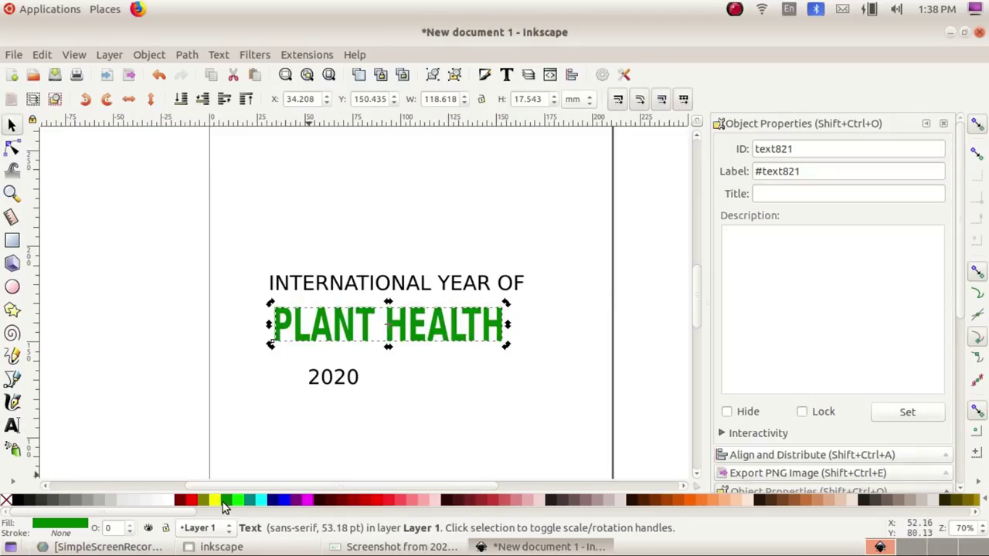
left_click(378, 421)
Step: Scale 2020 up to about 71 pt and shift it left, checking against the screenshot
key("alt+Tab")
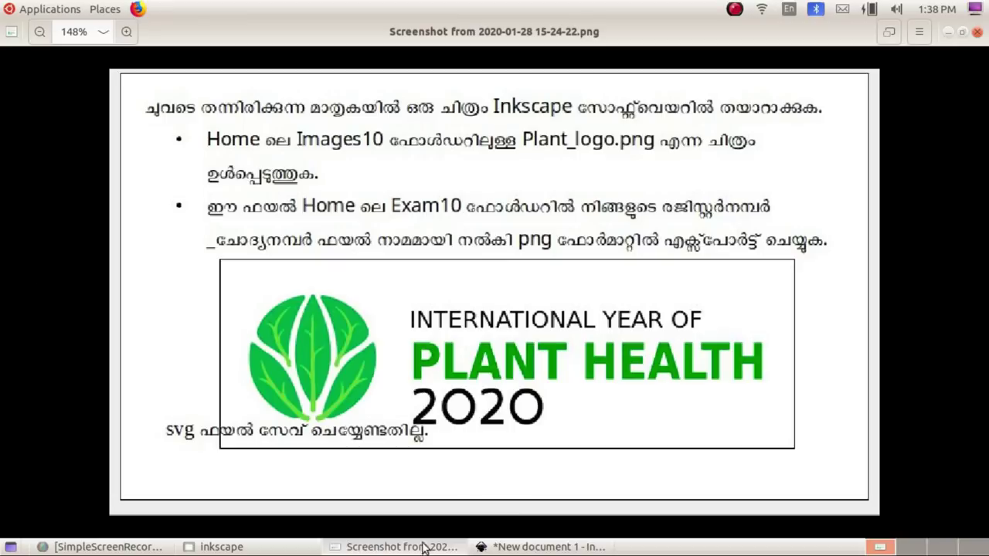
left_click(532, 549)
left_click(360, 390)
left_click_drag(393, 407, 348, 396)
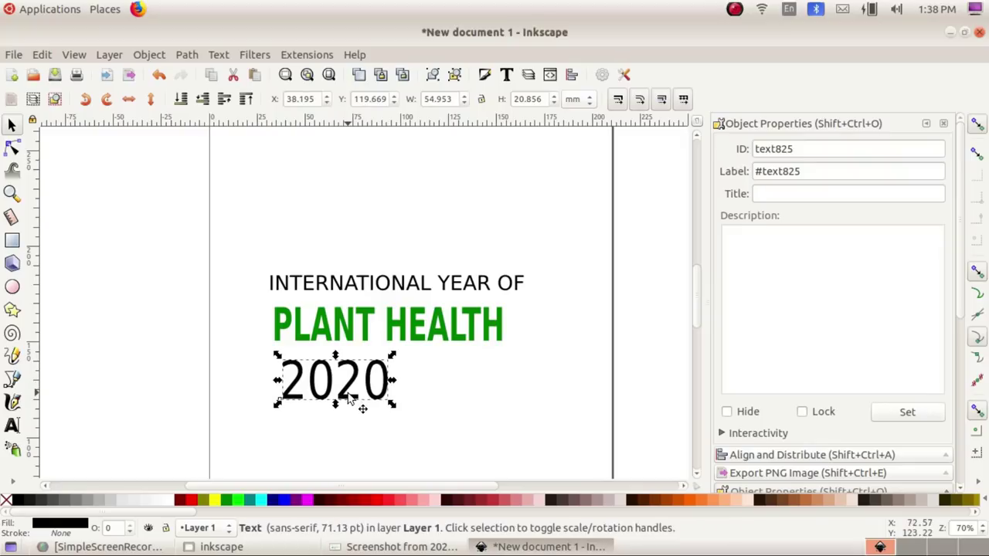
key("alt+Tab")
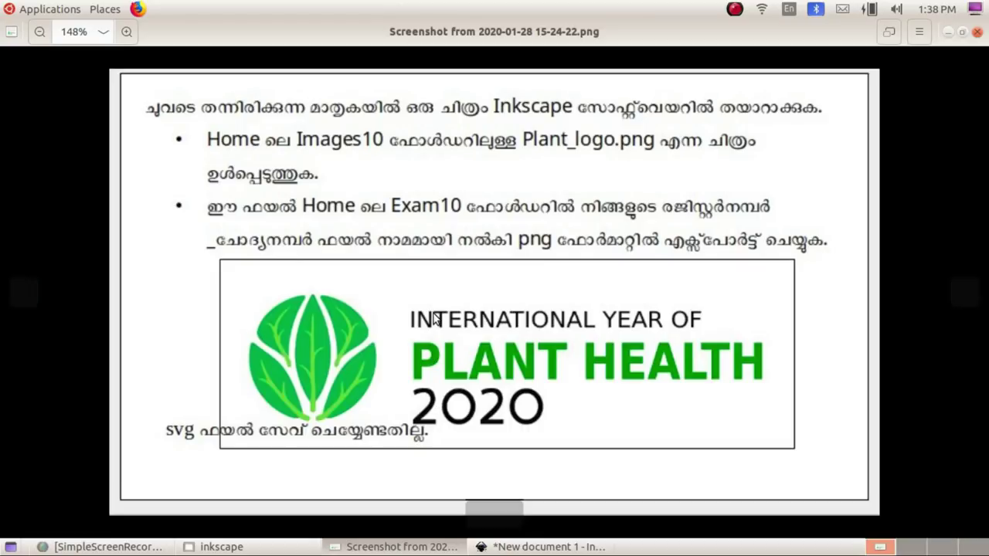
left_click(541, 547)
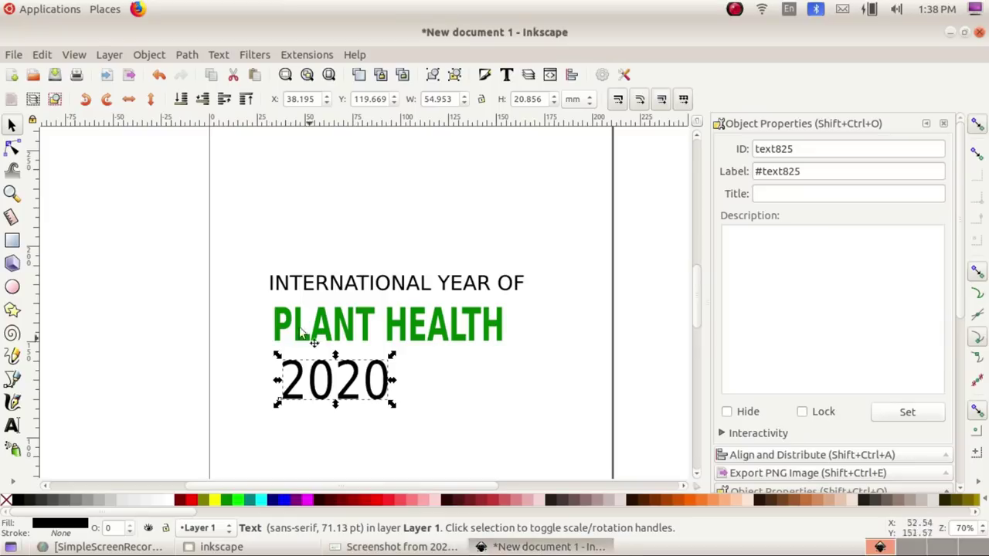
left_click(227, 236)
left_click_drag(227, 234, 568, 430)
left_click(149, 55)
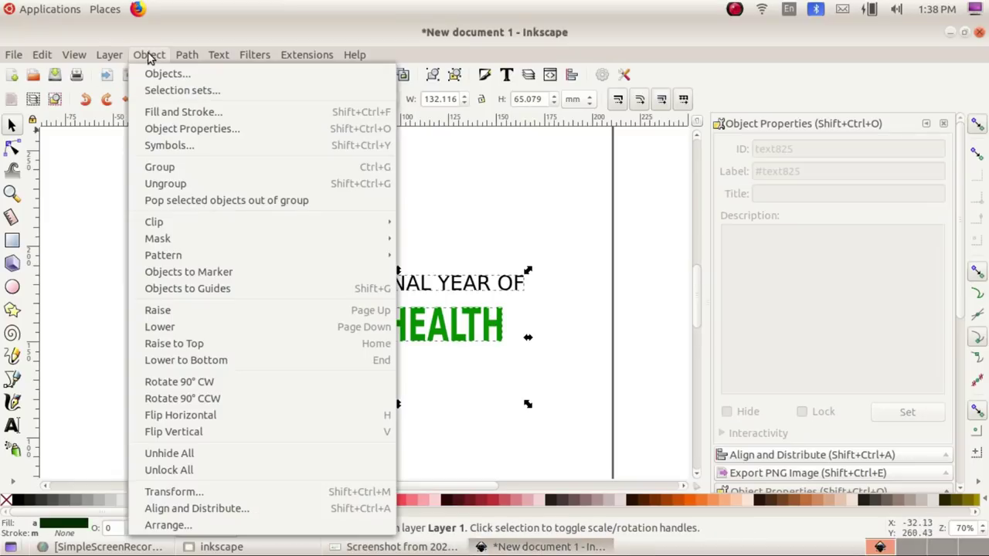
left_click(221, 508)
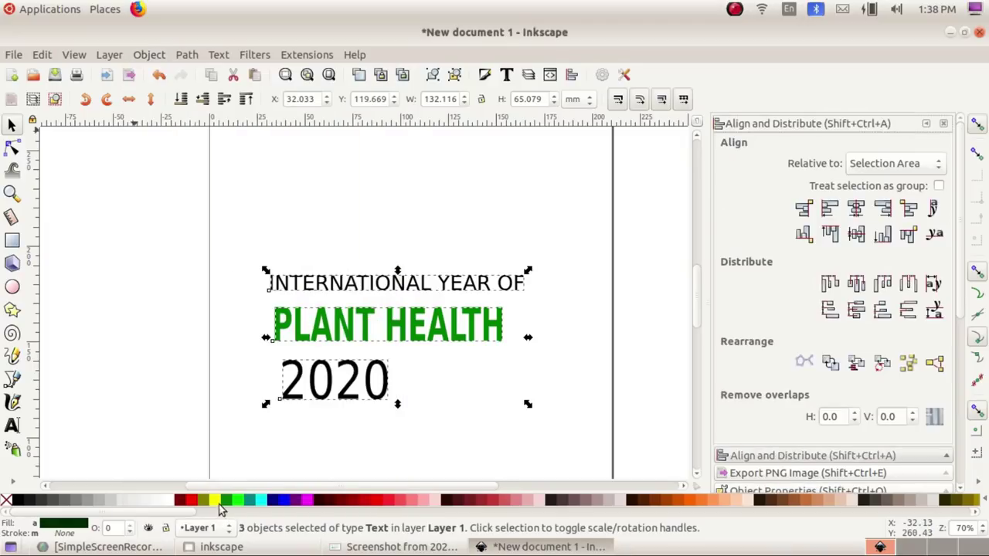
left_click(824, 214)
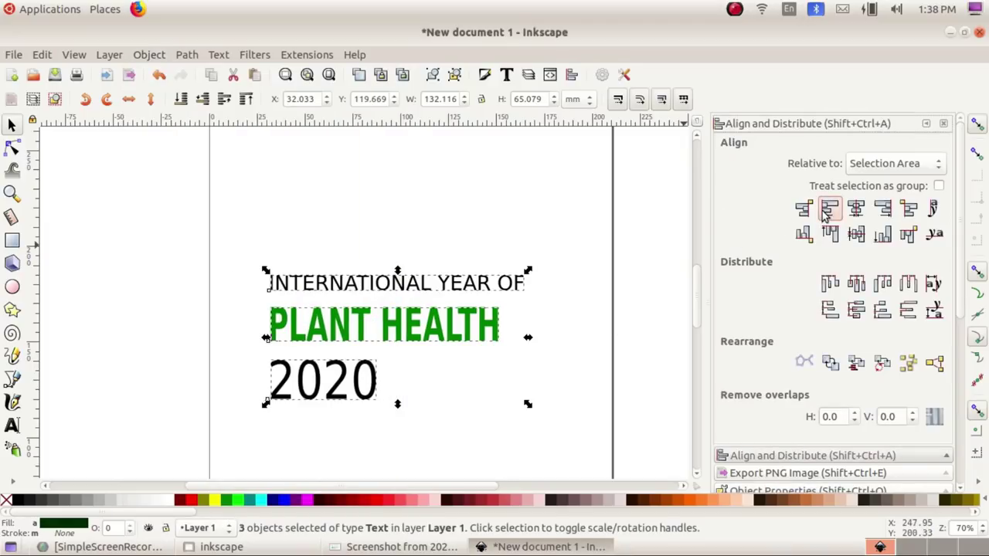
left_click(359, 423)
scroll(267, 260, "down", 2)
scroll(267, 249, "up", 3)
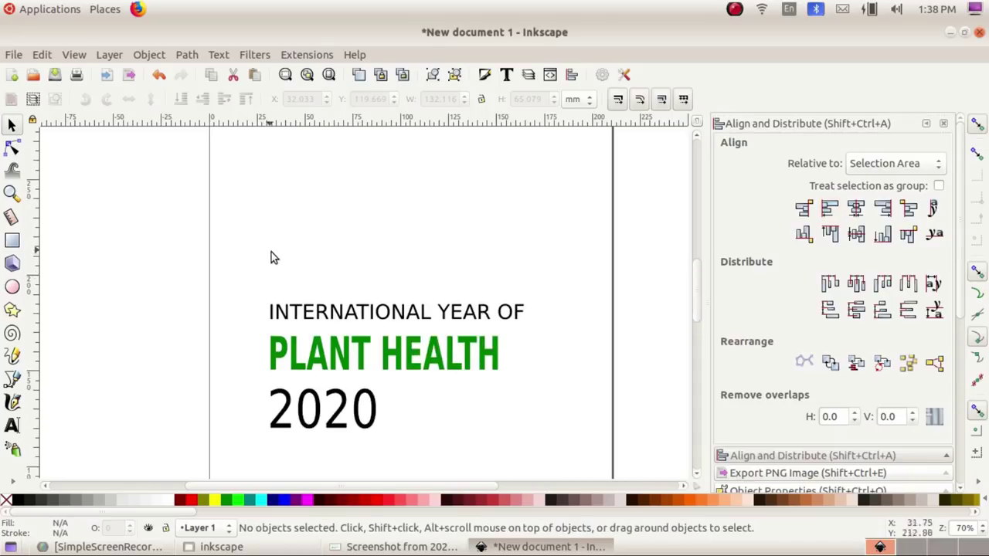
left_click(402, 547)
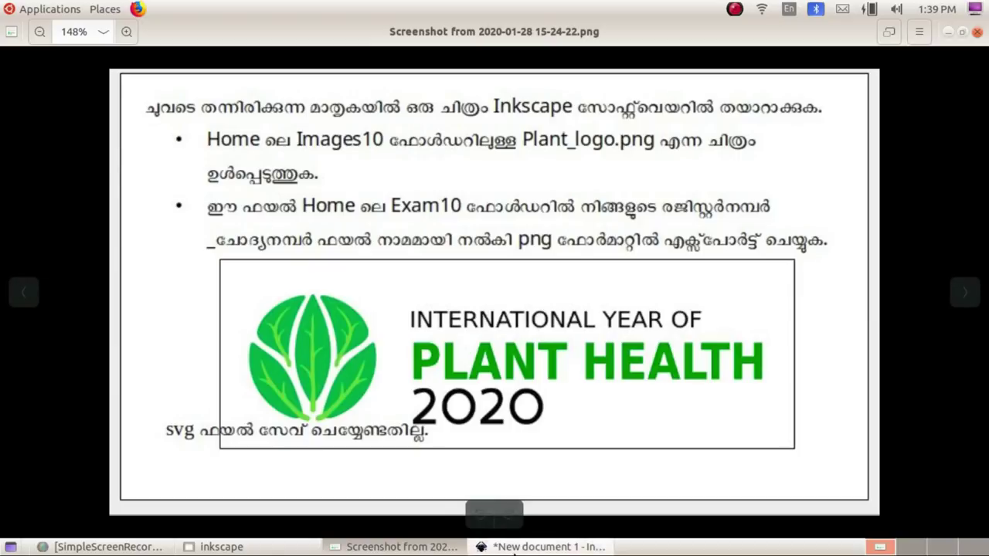
left_click(535, 547)
left_click(579, 546)
left_click(579, 547)
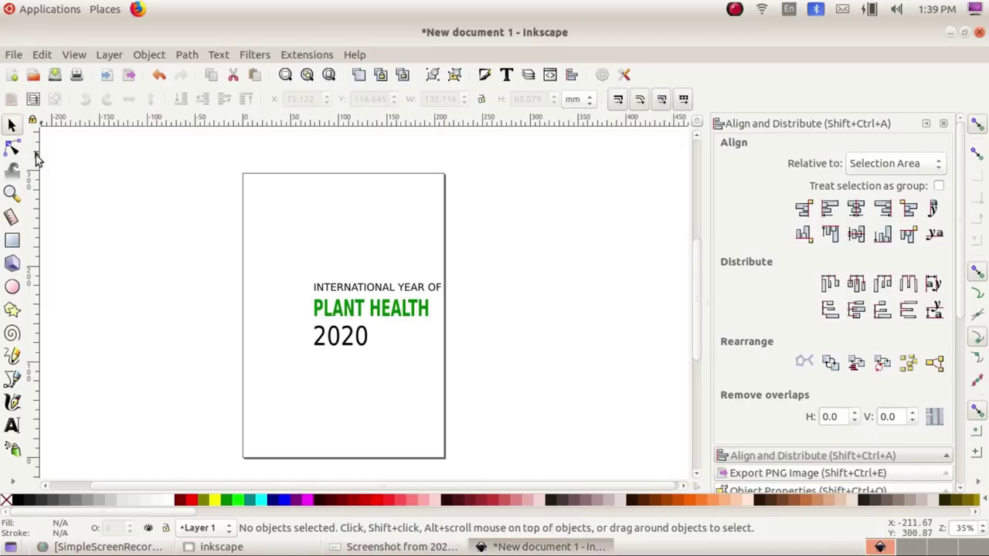
Step: Import Plant_logo.png from the Images10 folder into the document
left_click(13, 54)
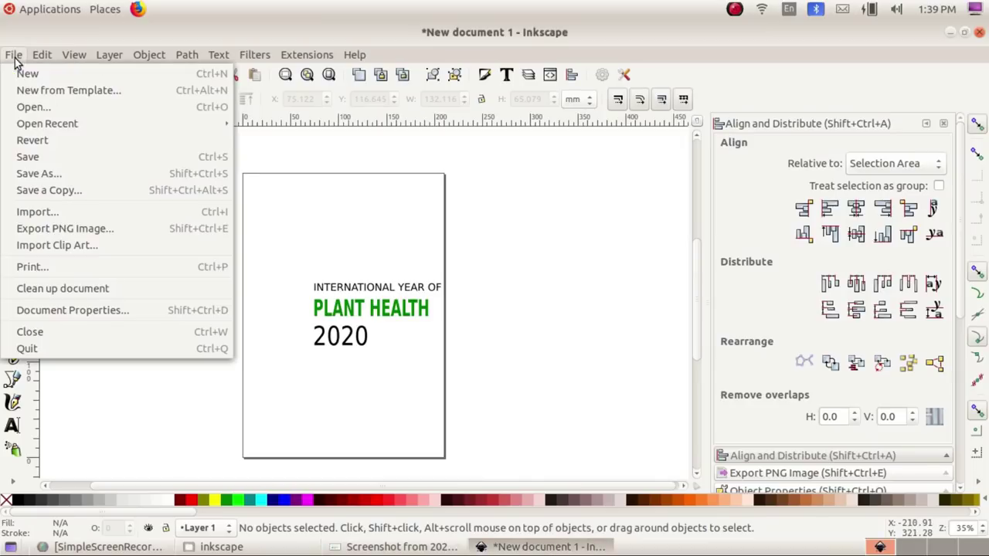
left_click(25, 214)
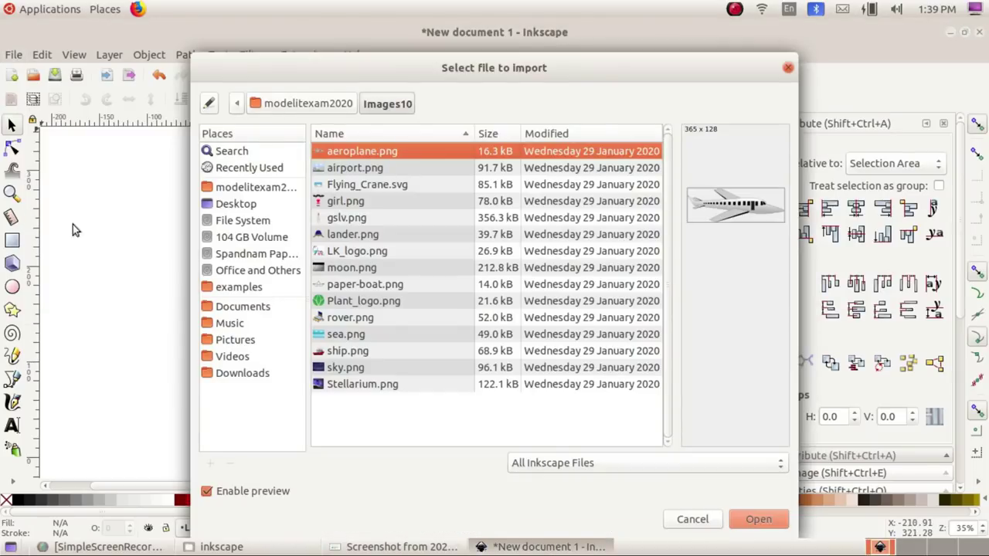
left_click(349, 106)
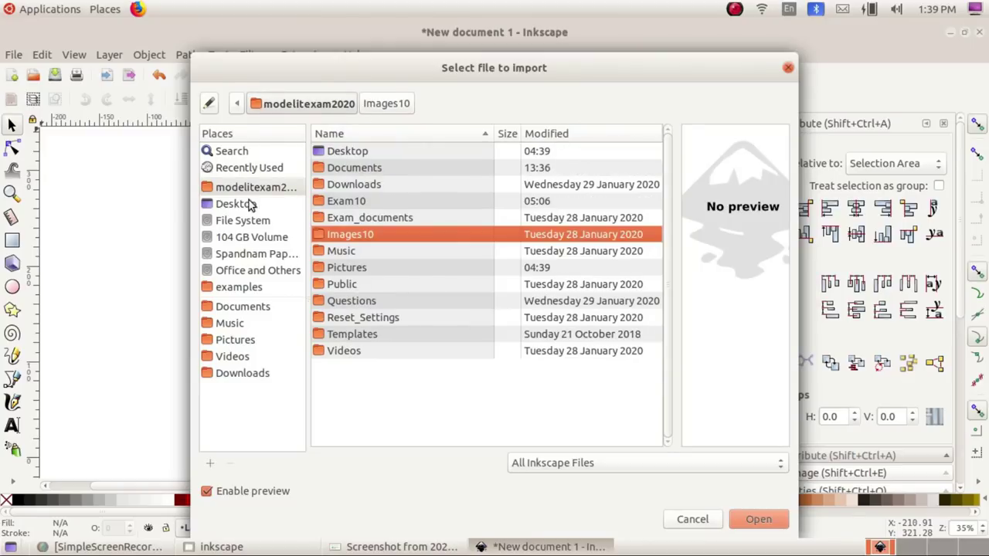
double_click(347, 238)
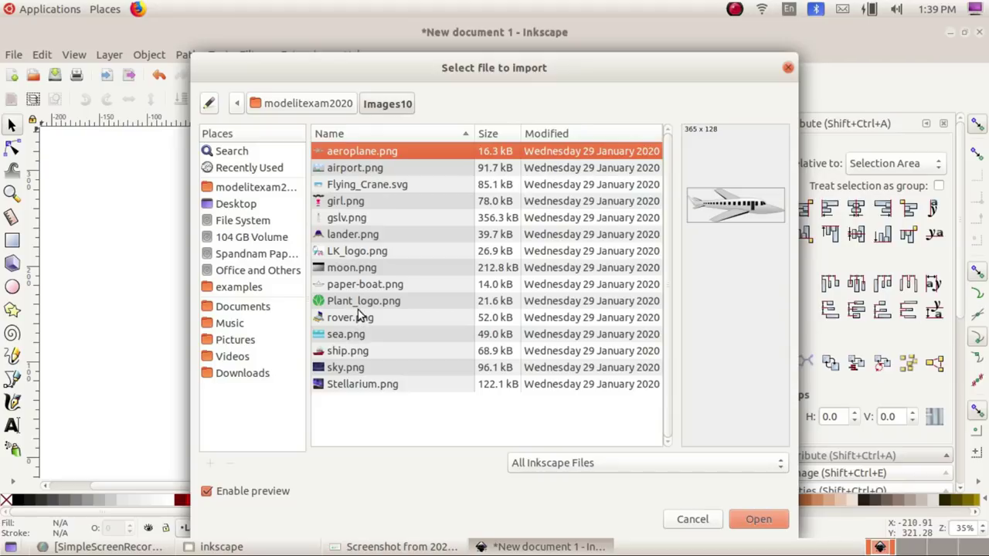
left_click(359, 305)
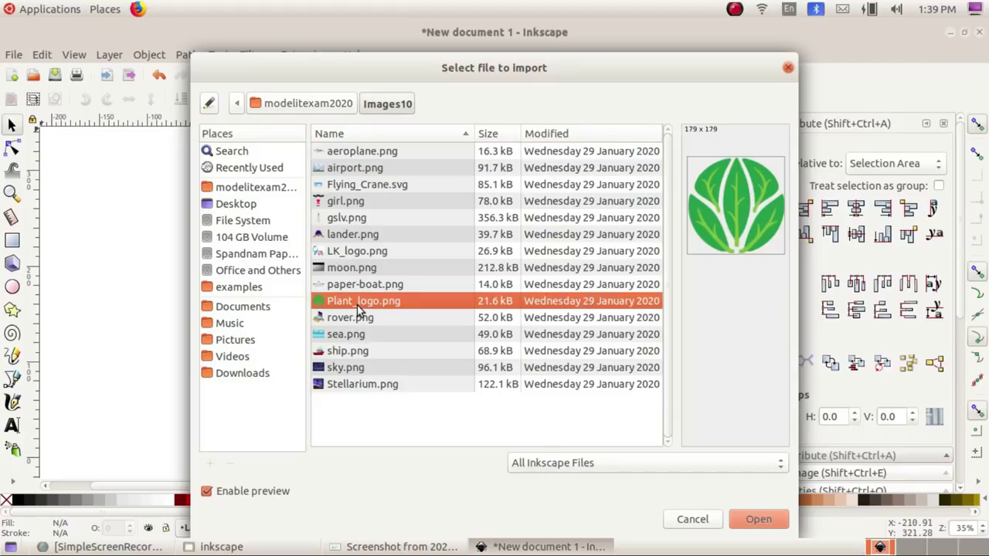
left_click(758, 520)
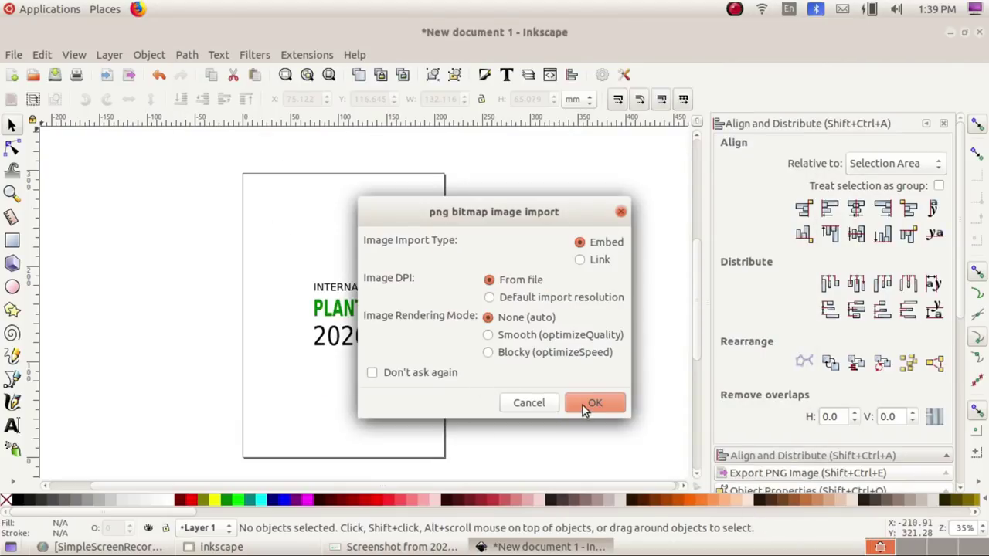
left_click(593, 402)
Step: Place the plant logo left of PLANT HEALTH and enlarge it slightly
left_click_drag(583, 413, 278, 321)
left_click(301, 376)
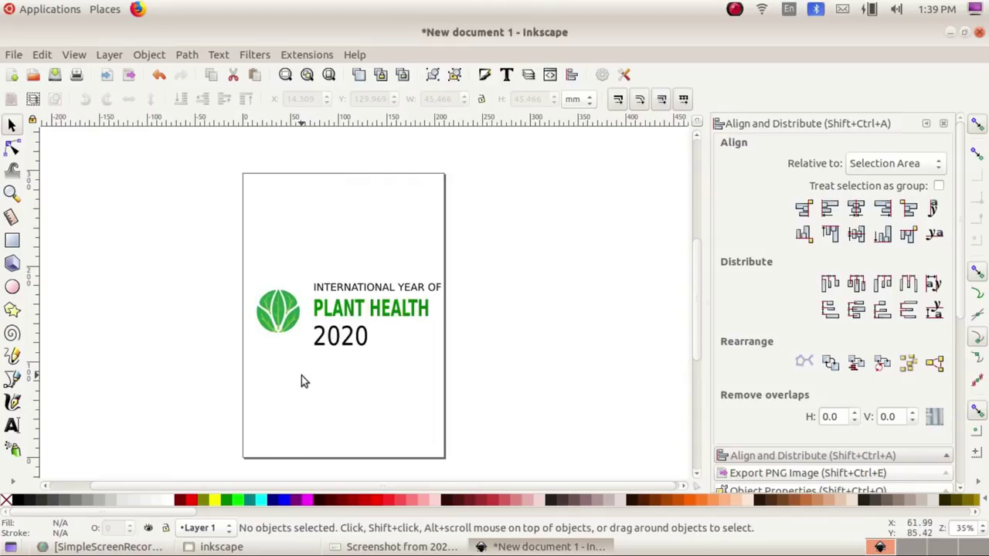
left_click(285, 329)
left_click_drag(308, 345, 313, 349)
key("Escape")
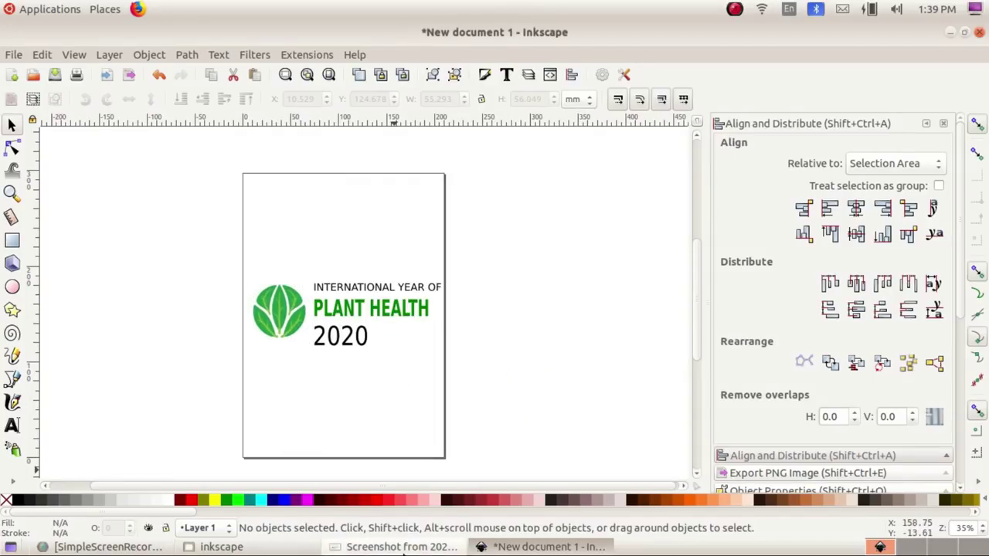
left_click(402, 546)
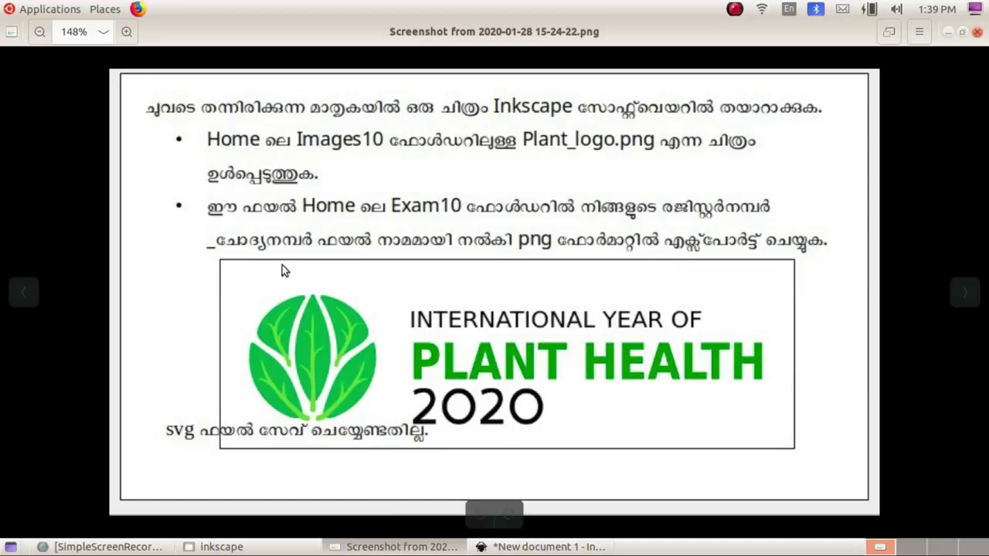
Step: Draw a rectangle across the logo banner and remove its fill
left_click(509, 546)
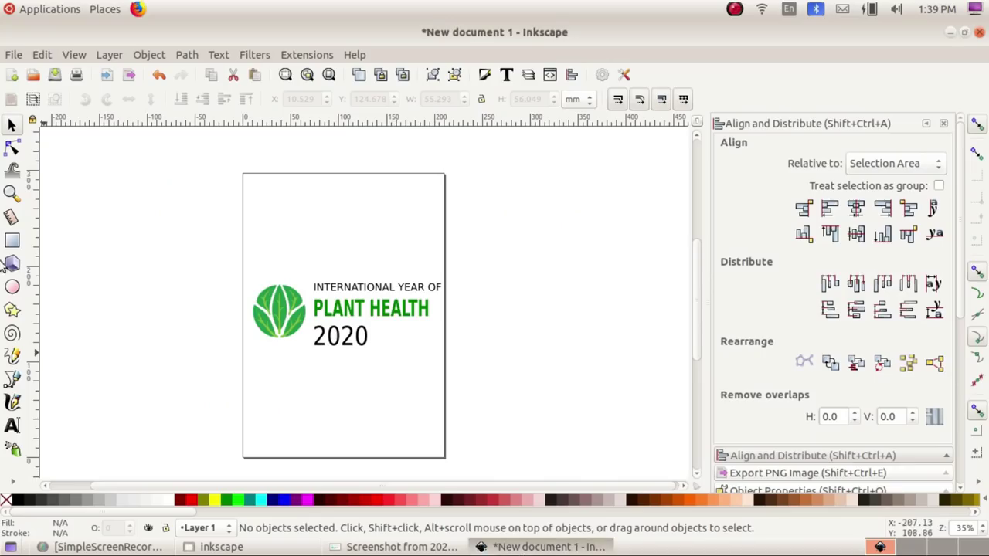
left_click(12, 242)
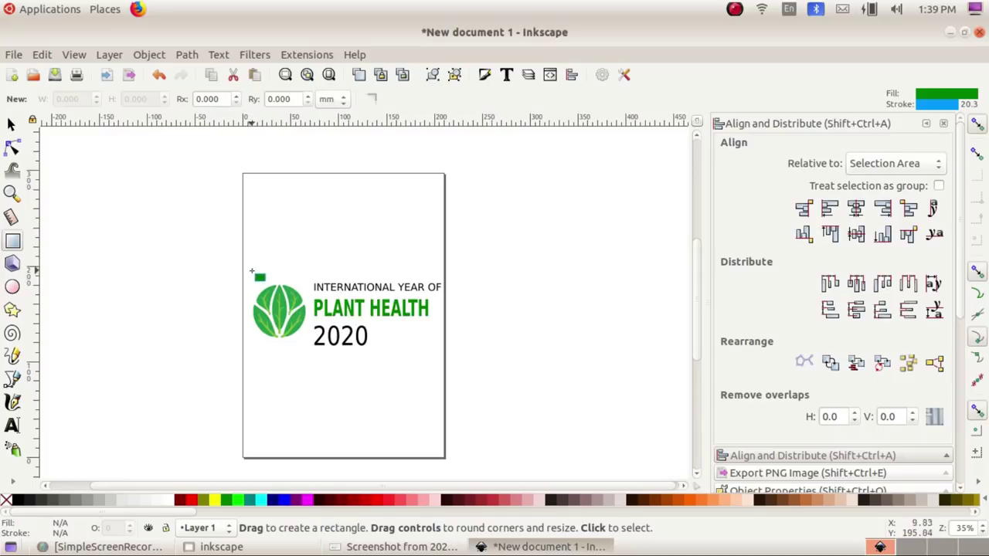
left_click_drag(240, 265, 442, 365)
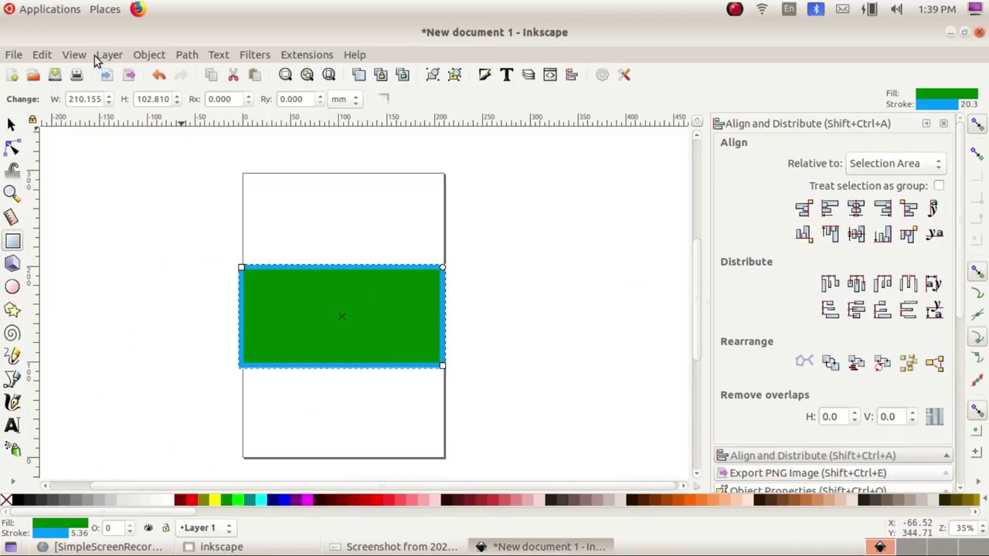
left_click(145, 56)
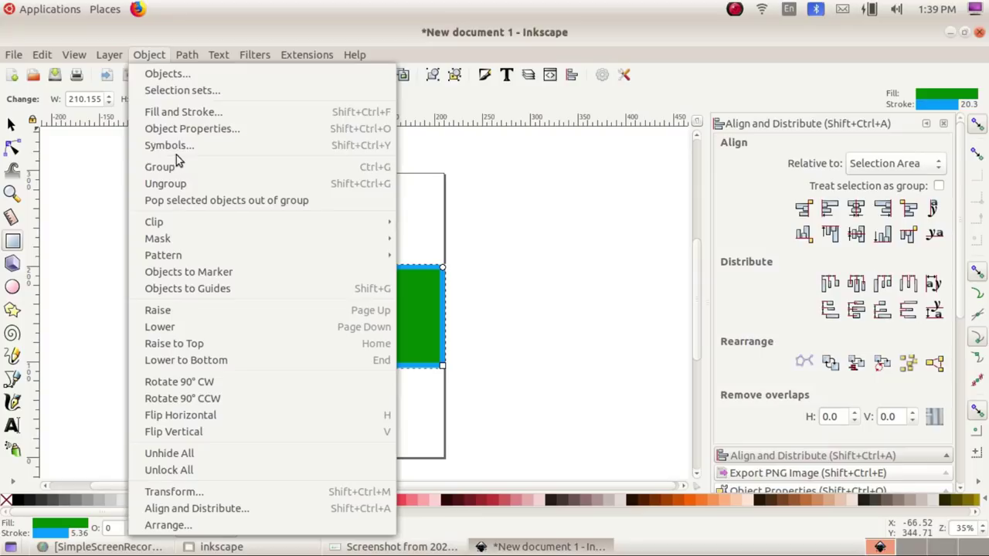
left_click(180, 111)
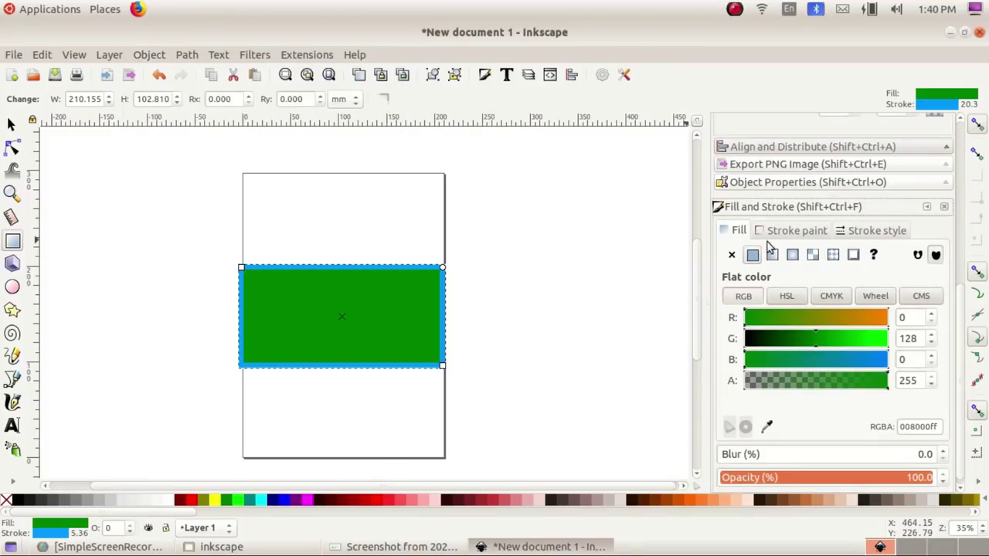
left_click(732, 255)
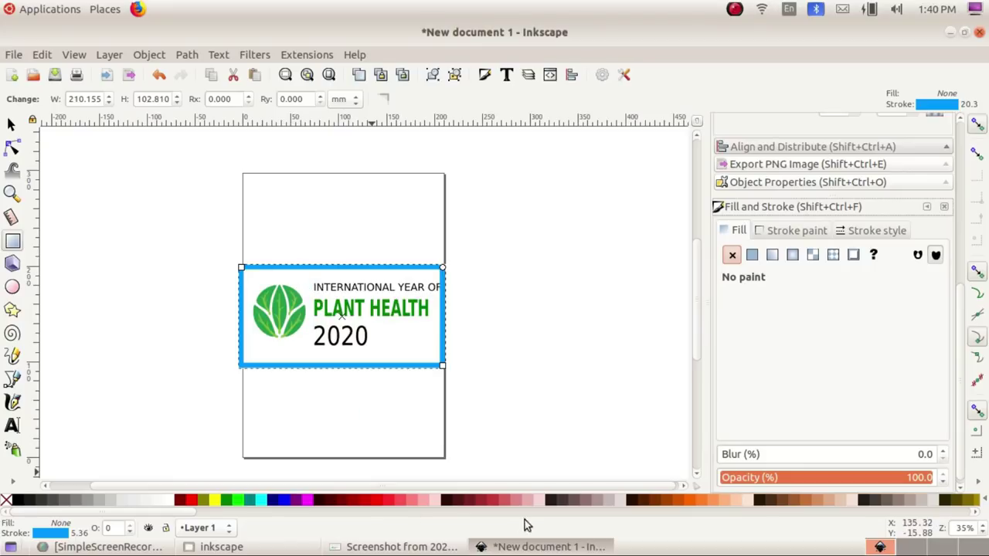
Step: Make the rectangle's stroke black with a 1.165 mm width
left_click(462, 549)
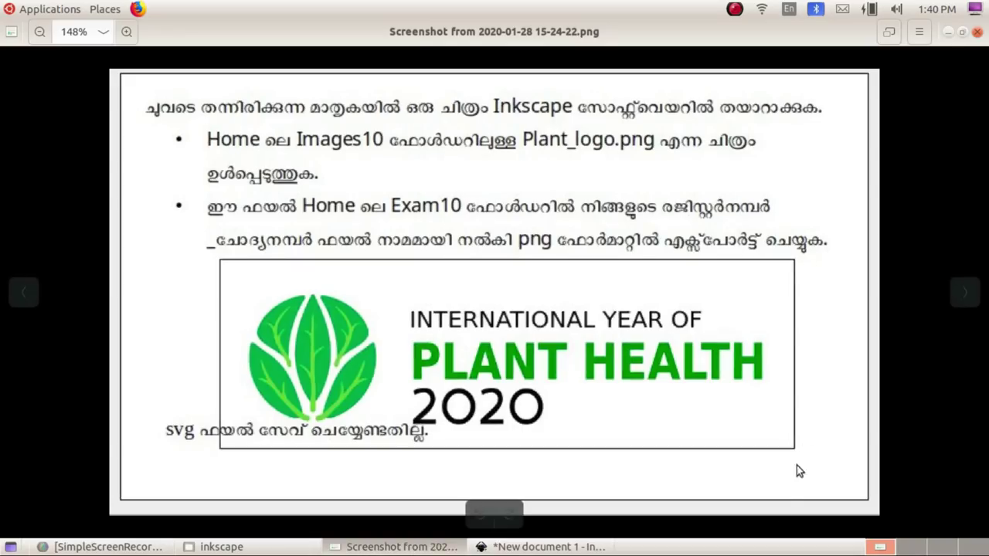
left_click(508, 547)
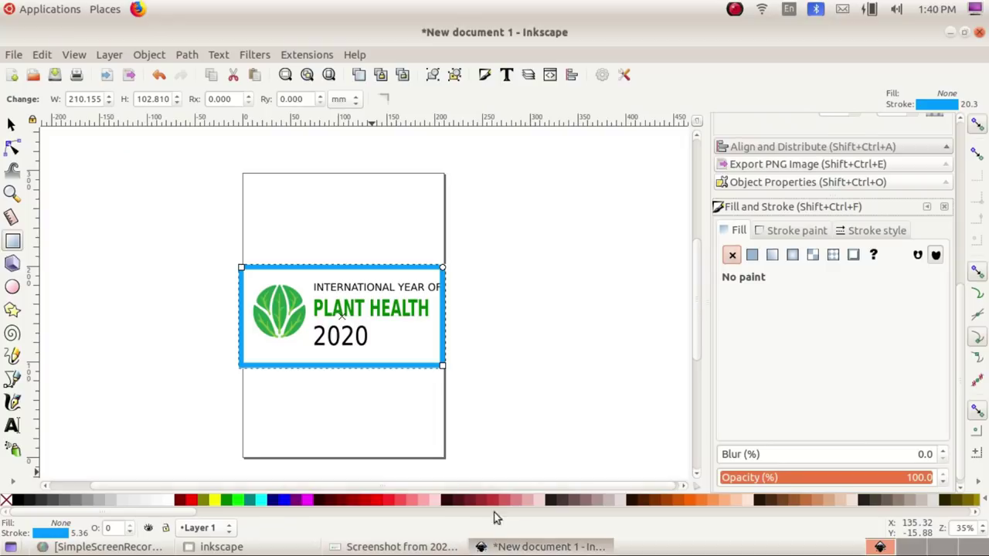
left_click(775, 232)
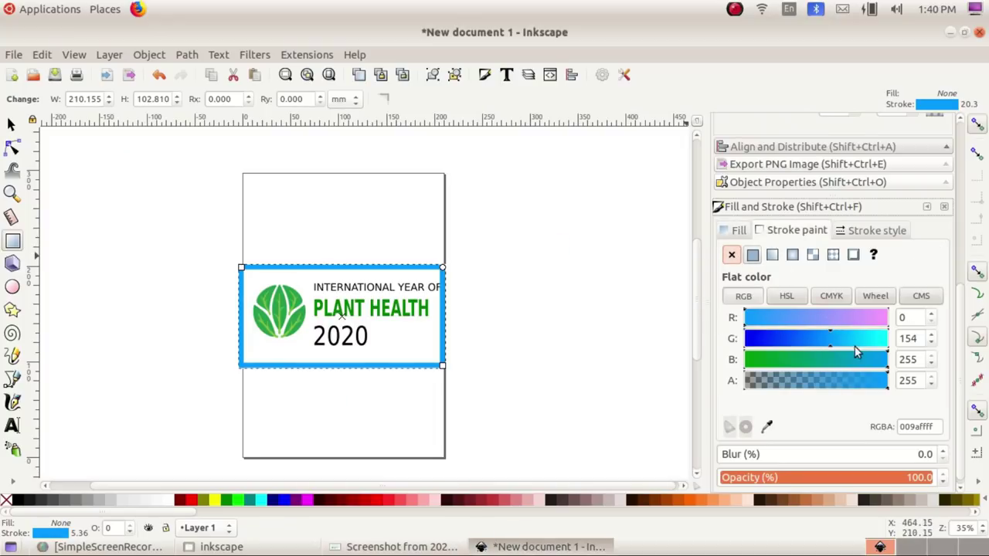
left_click_drag(855, 349, 718, 346)
left_click_drag(796, 363, 700, 357)
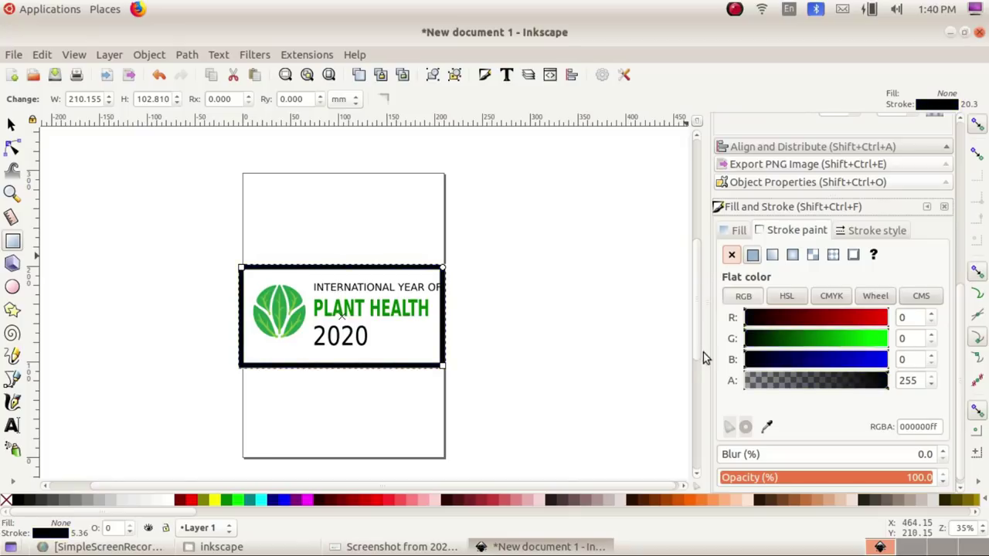
left_click(879, 235)
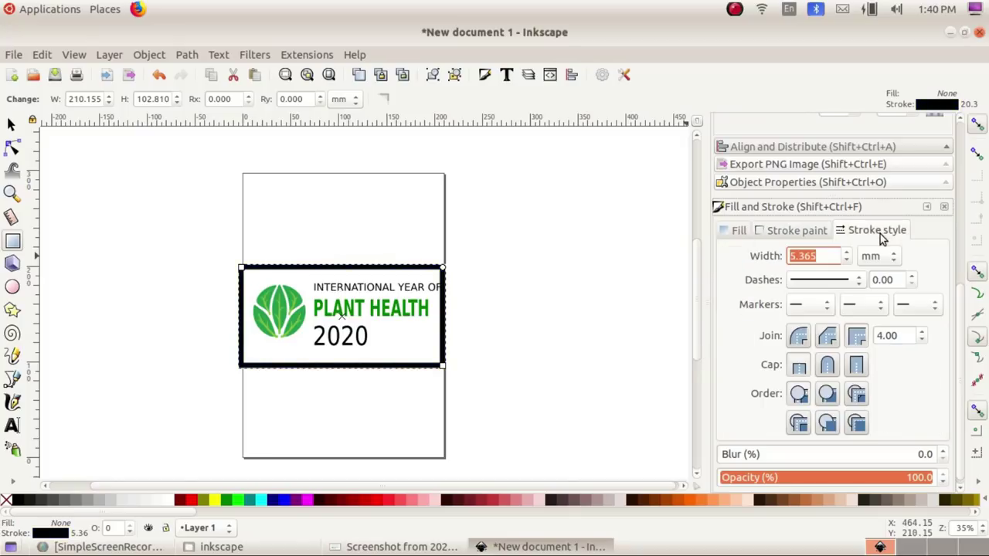
left_click(846, 260)
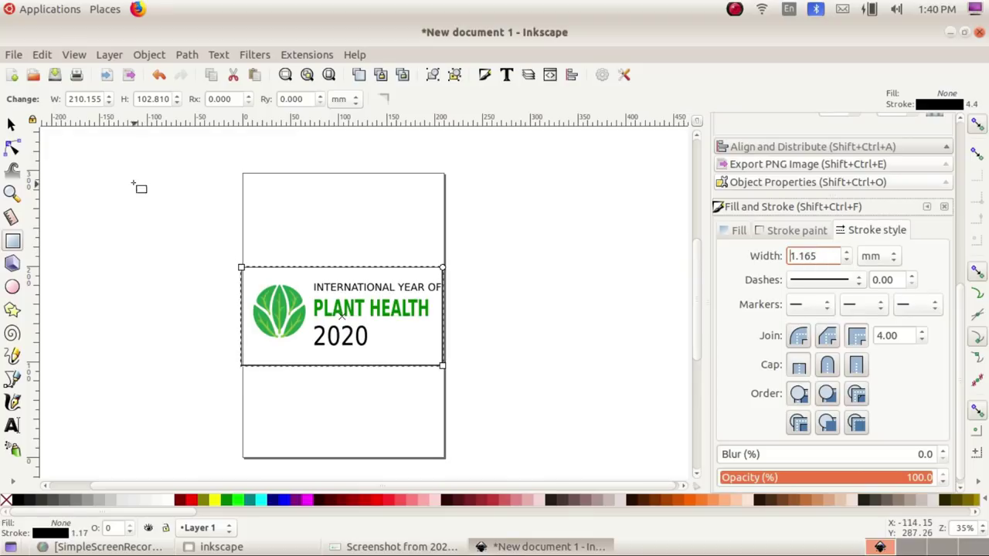
Step: Nudge the logo and text, then fit the frame's top and bottom edges snugly around them
left_click(11, 124)
left_click(200, 364)
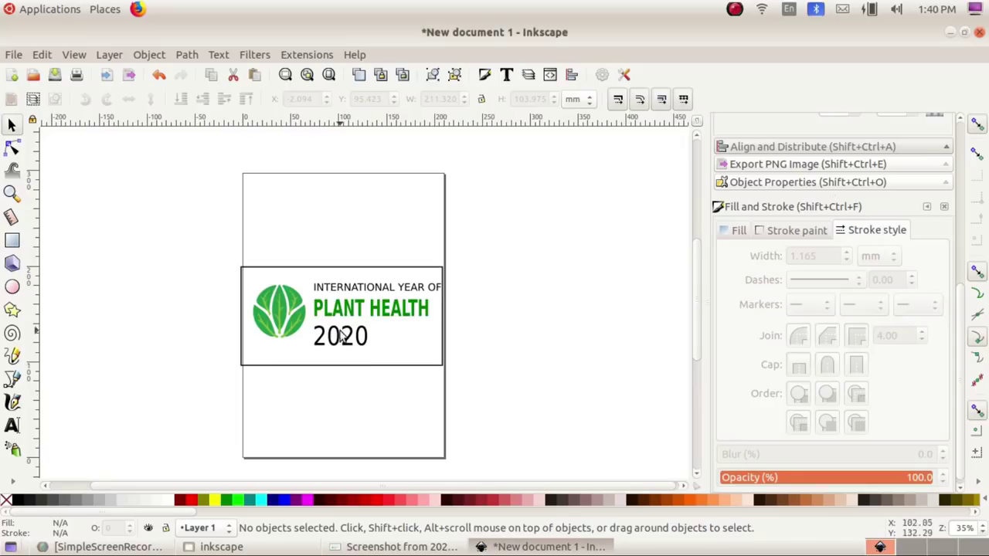
left_click_drag(184, 266, 484, 362)
key("Down")
key("Down")
key("Left")
key("Left")
key("Left")
key("Left")
key("Left")
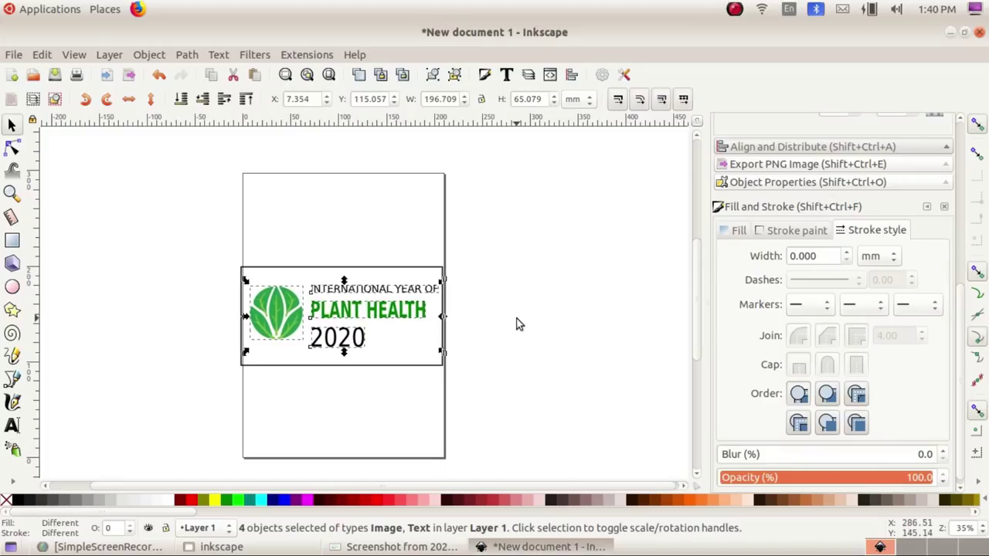
left_click(486, 303)
left_click(370, 272)
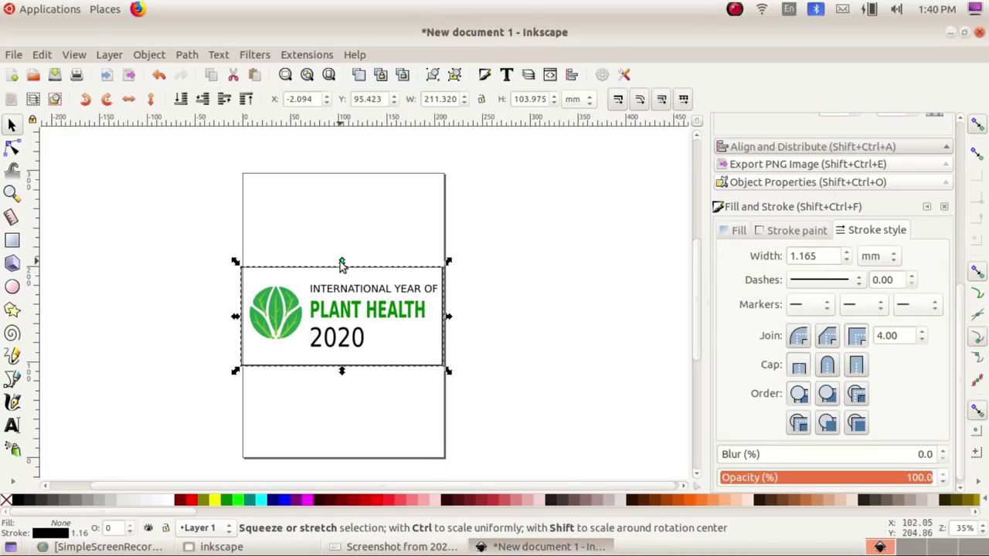
left_click_drag(342, 263, 342, 274)
left_click_drag(338, 367, 340, 366)
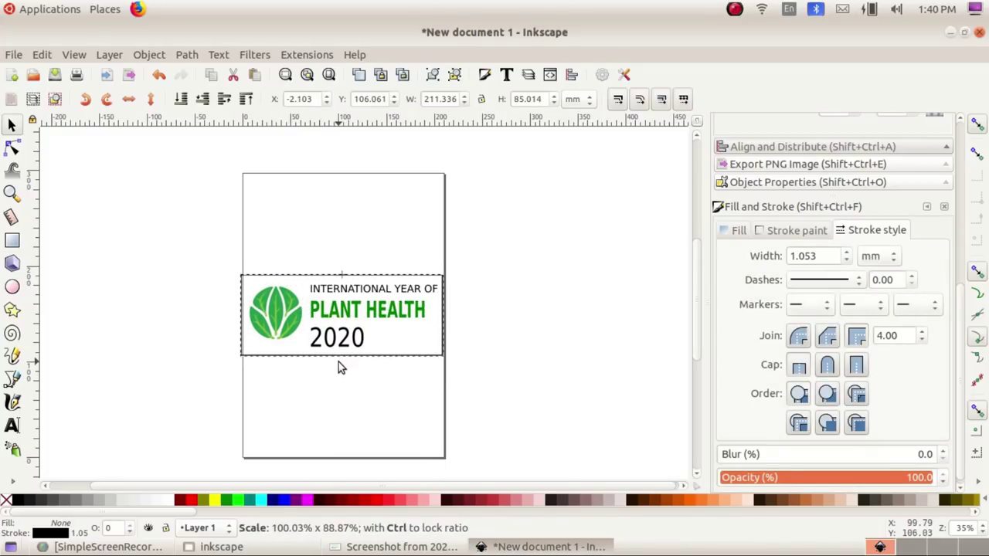
left_click(549, 369)
key("alt+Tab")
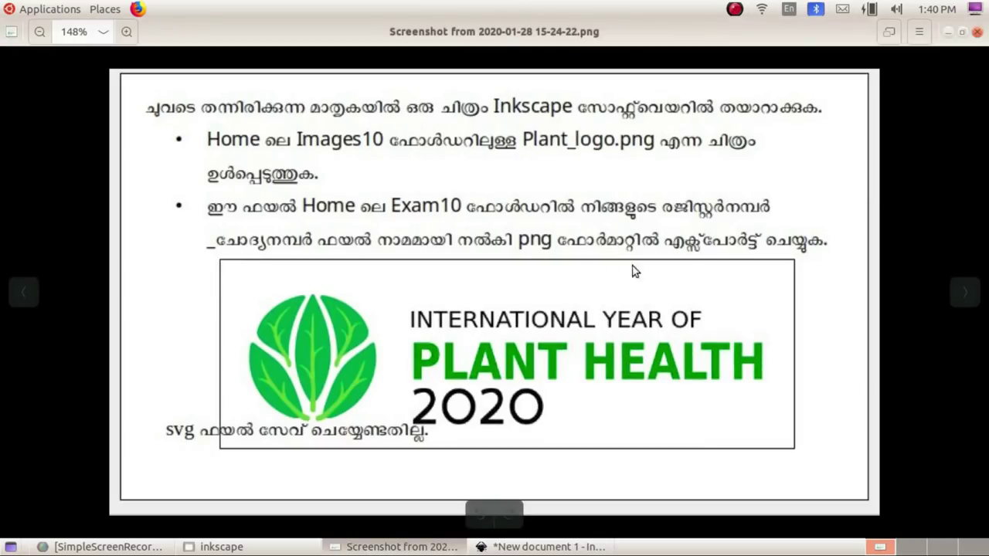
left_click(560, 545)
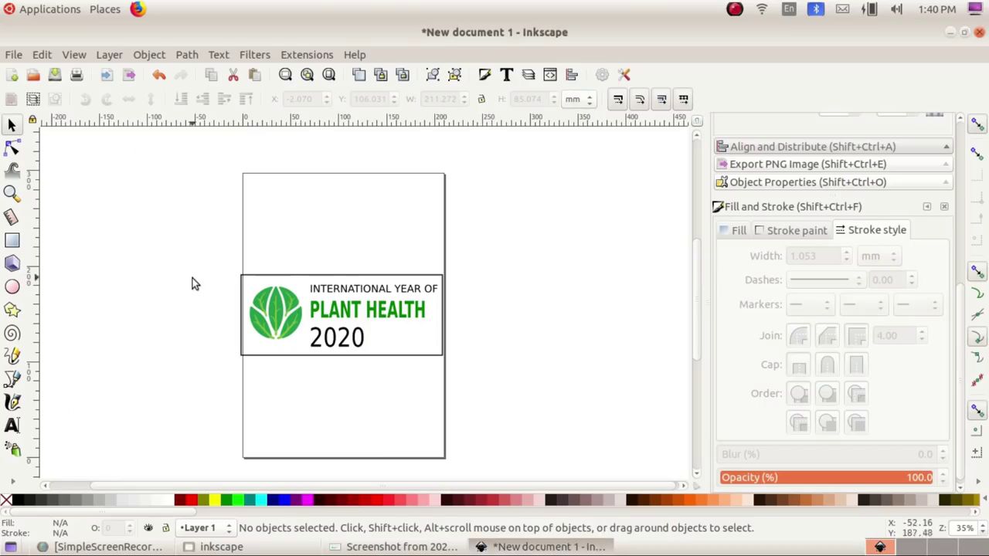
Step: Group the frame, plant logo and three text lines into one 5-object banner and nudge it
left_click_drag(201, 250, 489, 377)
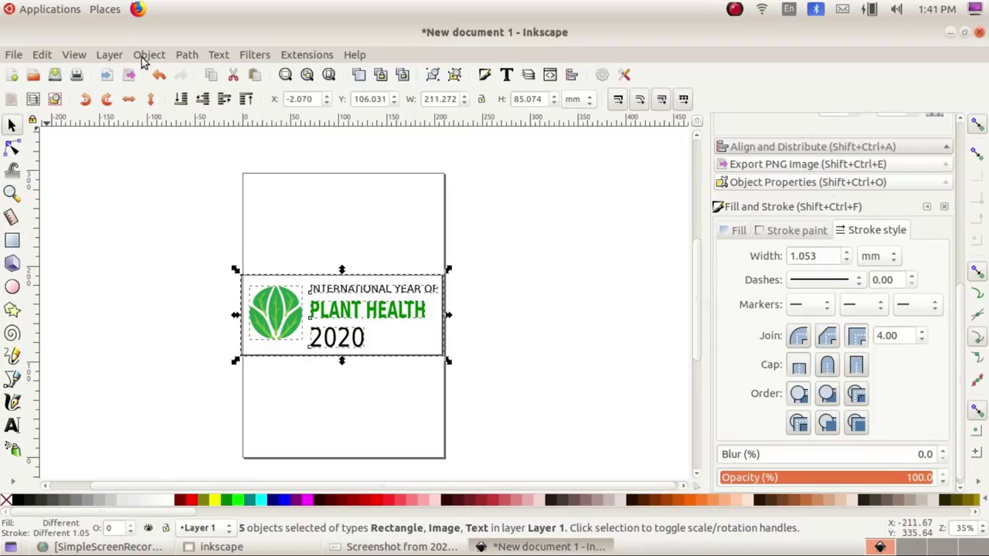
left_click(143, 56)
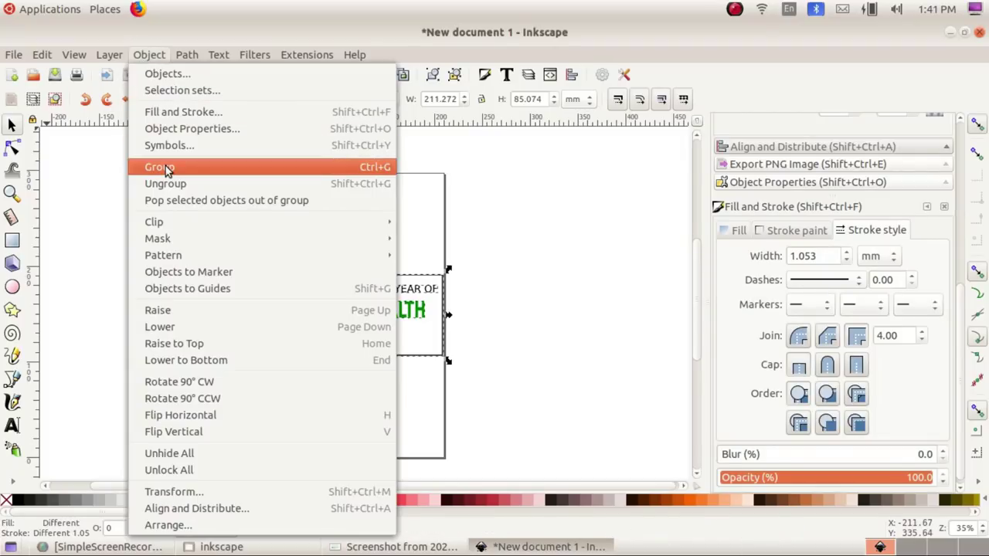
left_click(165, 165)
left_click(567, 333)
left_click_drag(411, 326, 349, 317)
left_click(398, 309)
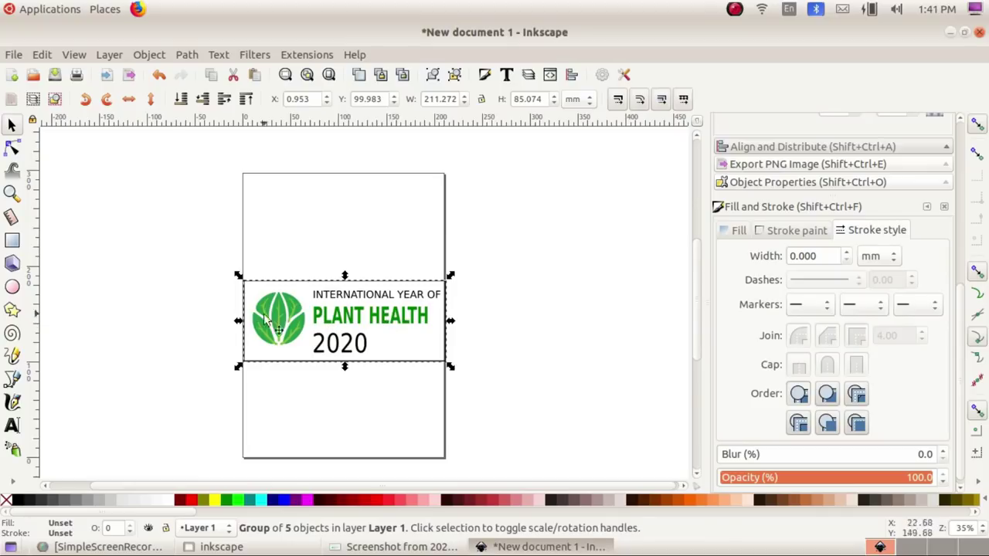
left_click(20, 56)
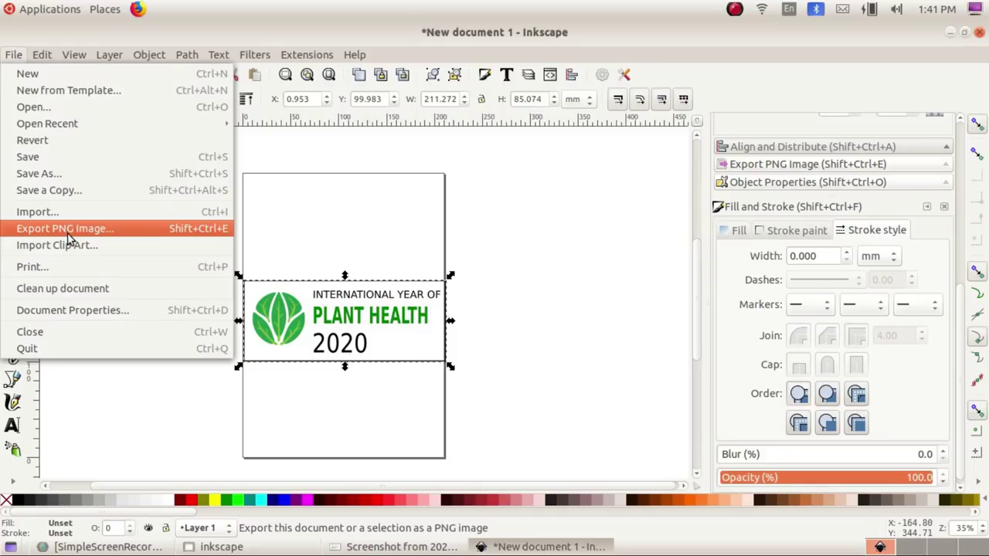
Step: Export the selected banner as 990102-1.png into Exam10 at 799 × 322 pixels
left_click(66, 228)
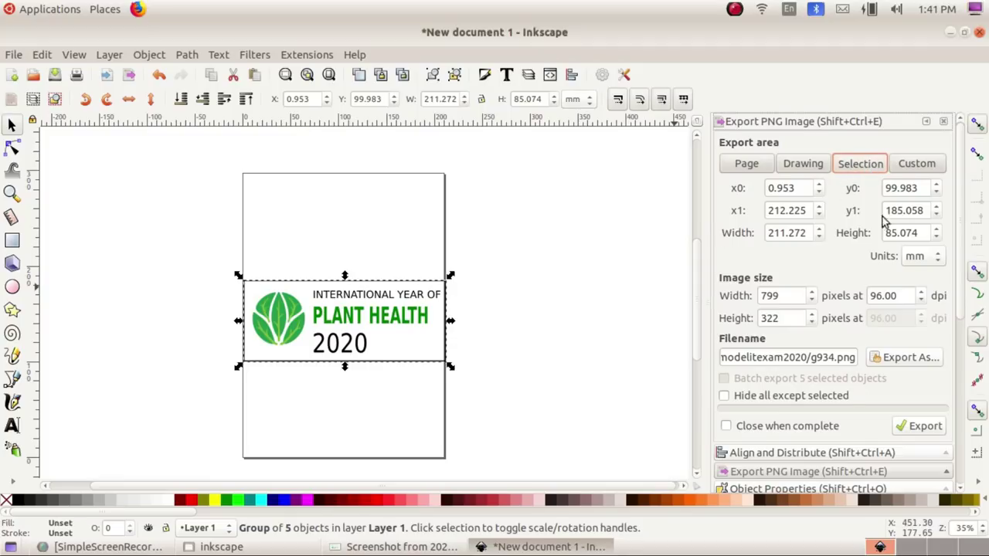
left_click(897, 360)
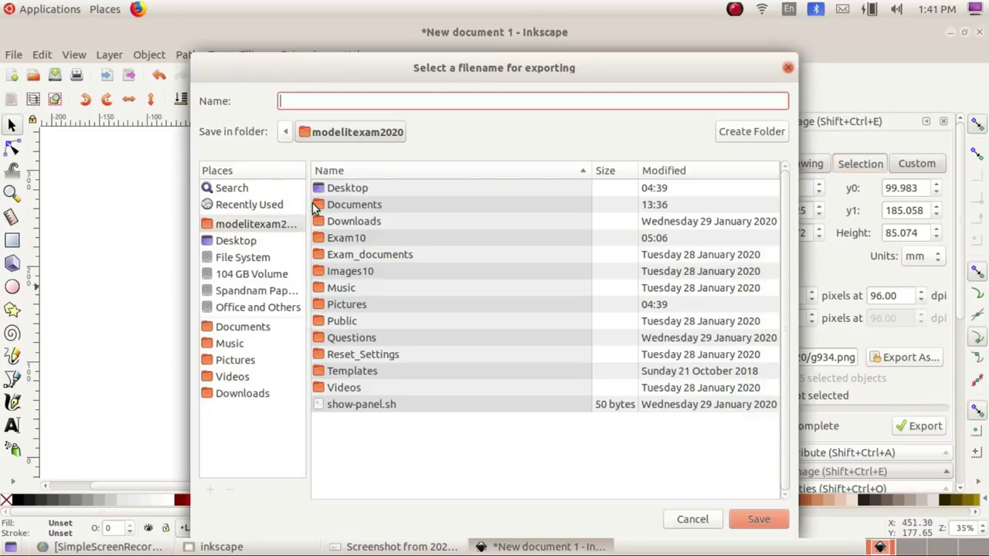
double_click(353, 240)
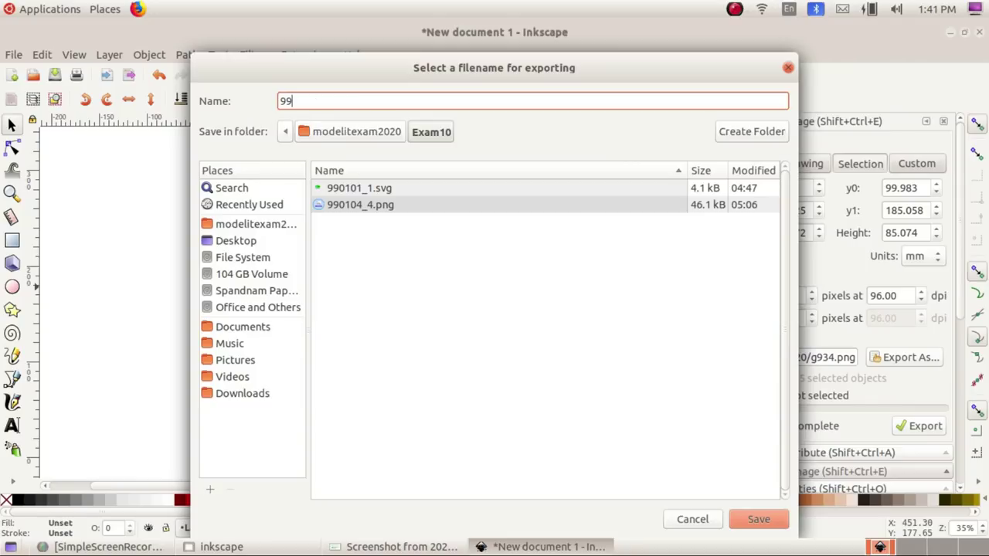
type("01")
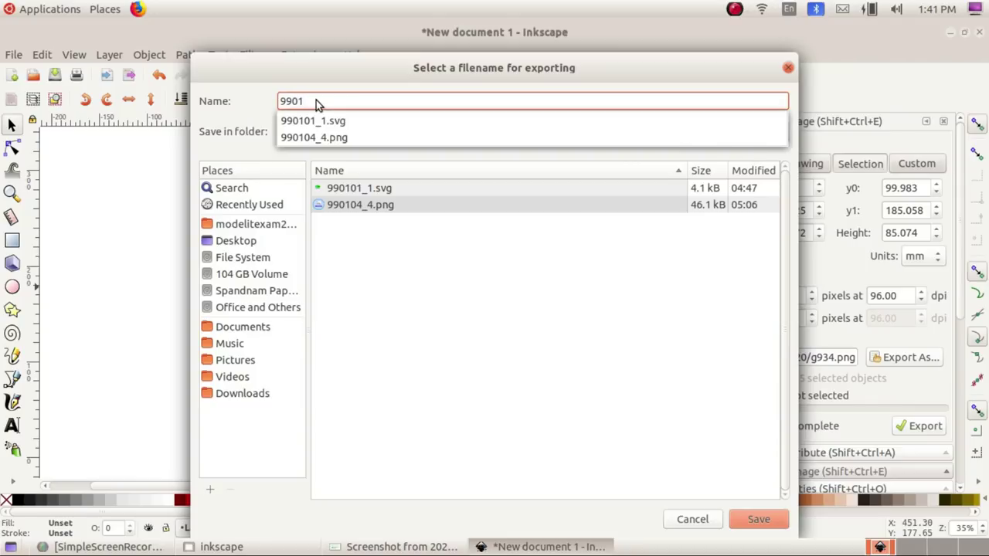
type("02-1")
left_click(755, 519)
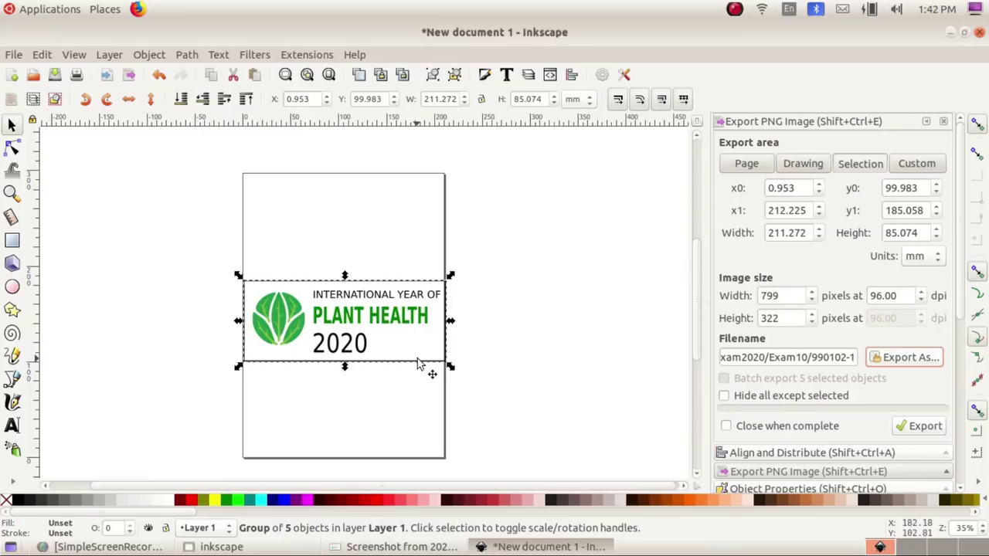
left_click(925, 427)
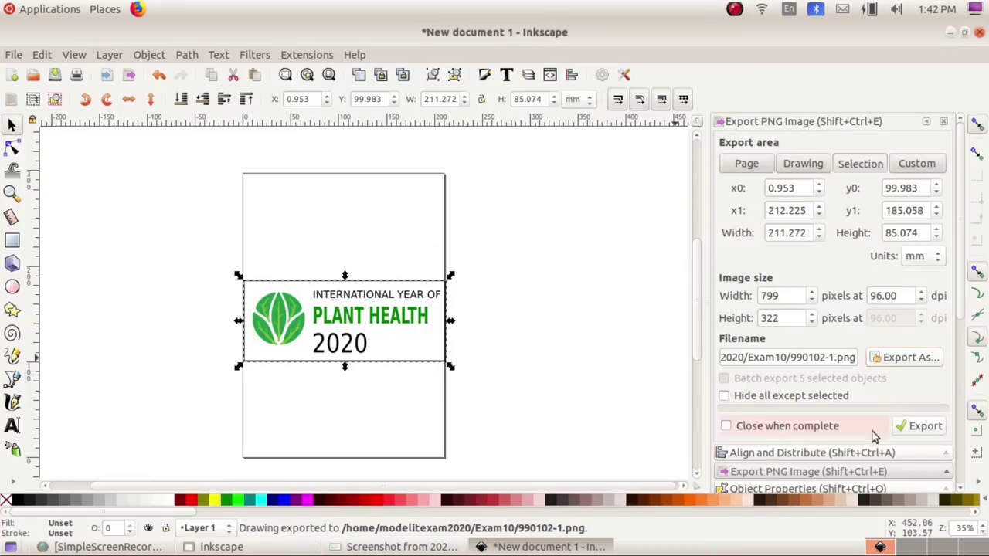
Step: In Files, go from Home into Exam10 and open 990102-1.png to check the export
left_click(265, 553)
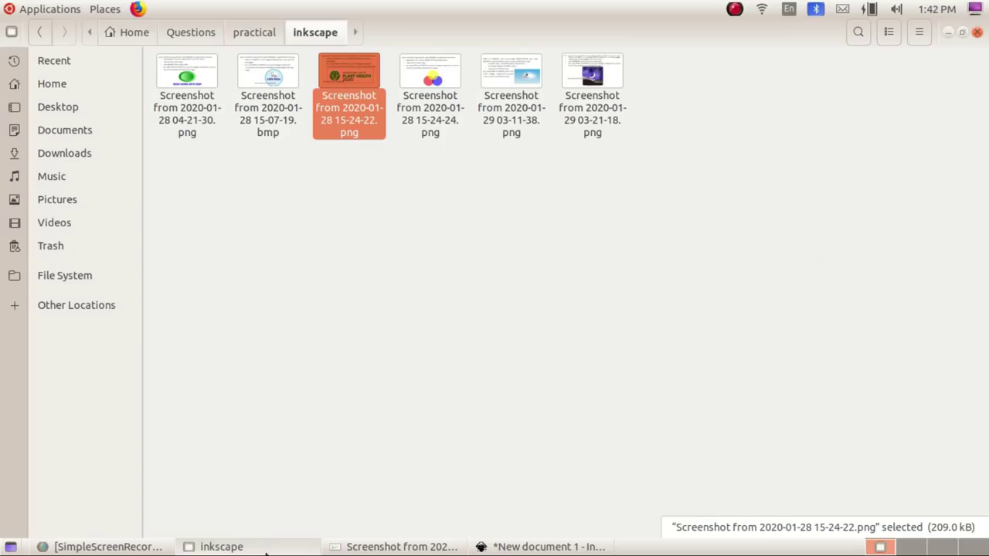
left_click(59, 87)
left_click(595, 79)
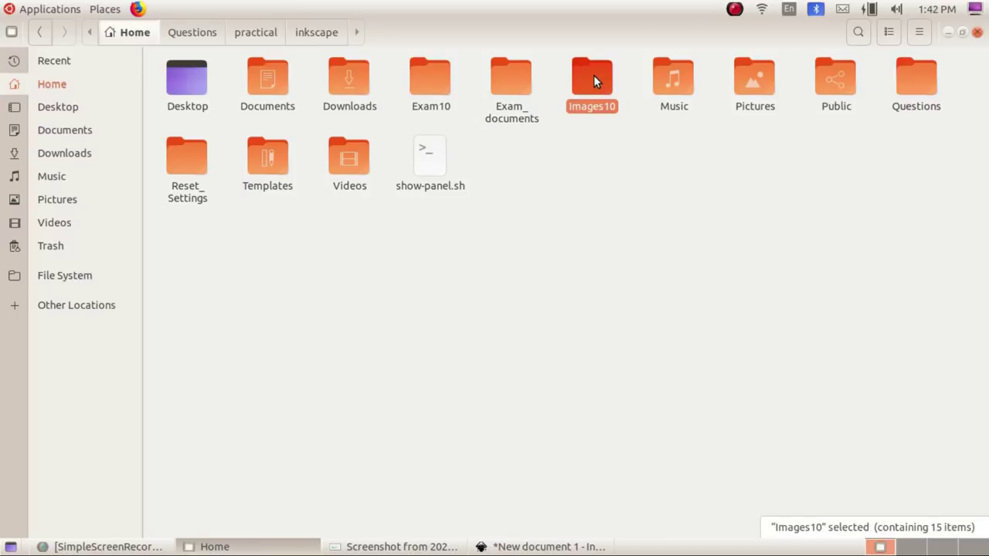
double_click(440, 73)
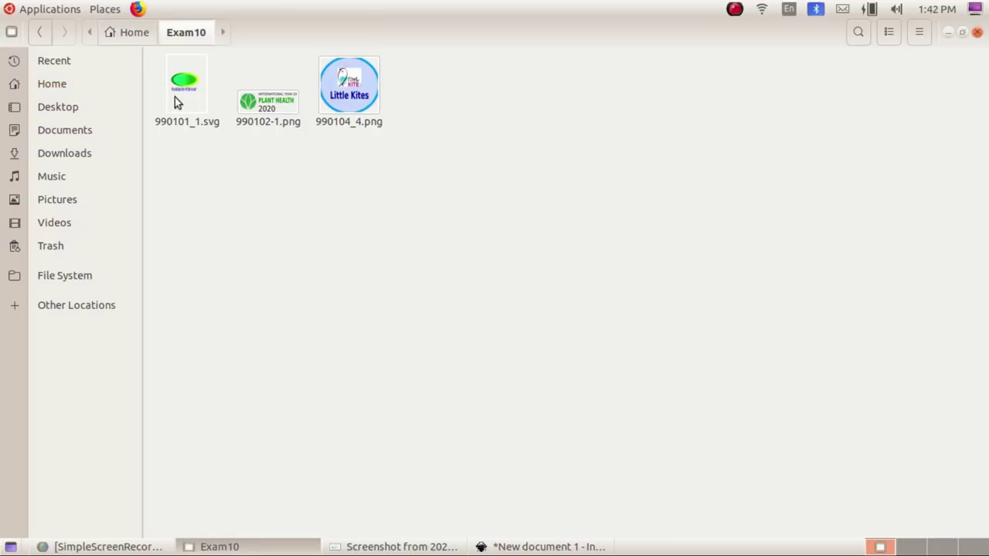
double_click(263, 114)
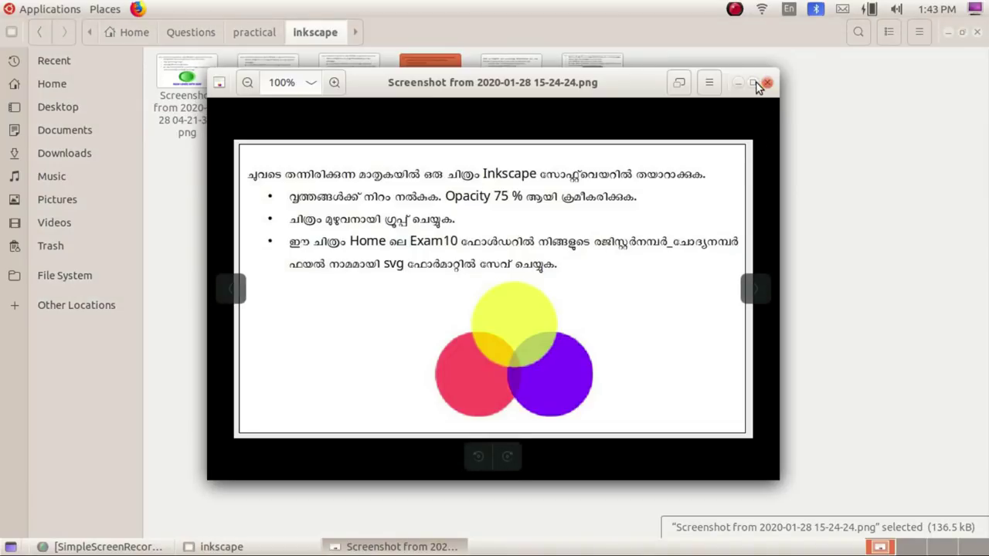
Step: Maximize the three-overlapping-circles task image, then go back to the blank Inkscape document
left_click(755, 83)
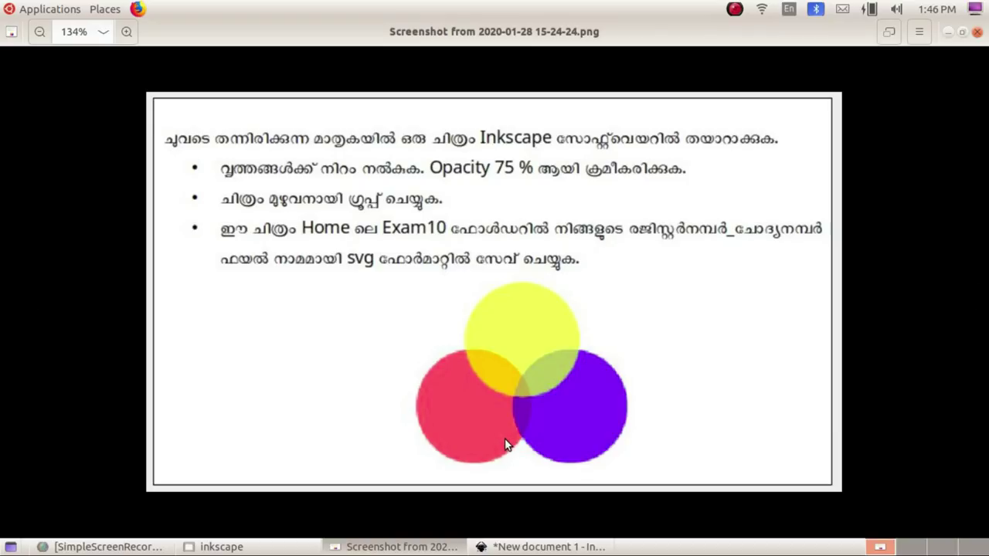
left_click(544, 546)
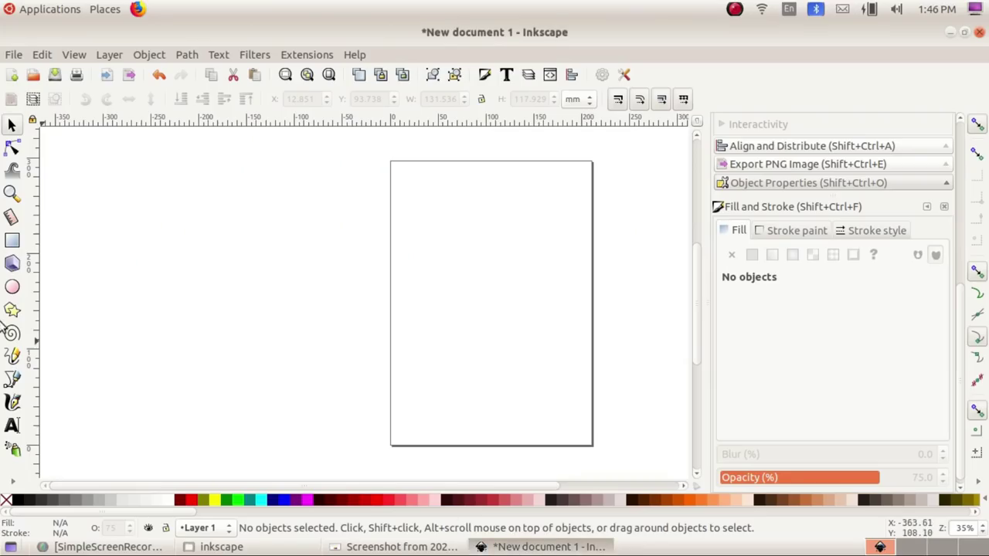
Step: Draw a red circle near the page centre and set its outline to none
left_click(12, 287)
mouse_move(410, 276)
left_mouse_down()
mouse_move(448, 340)
mouse_move(485, 367)
mouse_move(505, 366)
left_mouse_up()
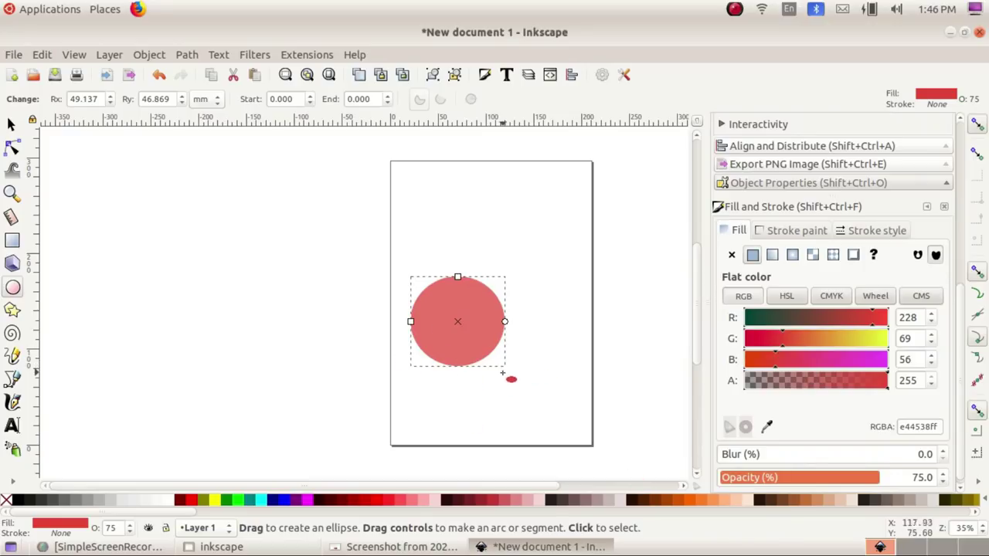
left_click(776, 233)
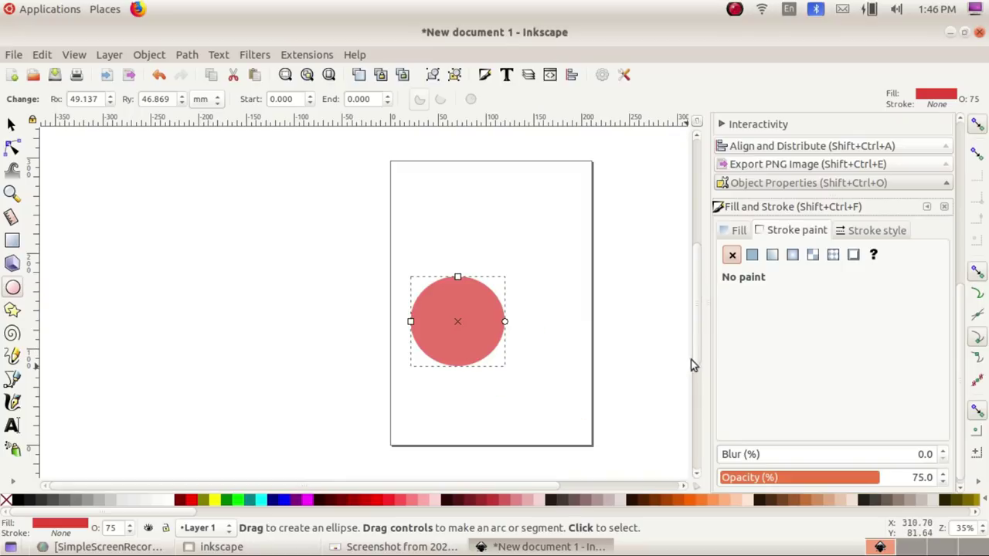
left_click(751, 255)
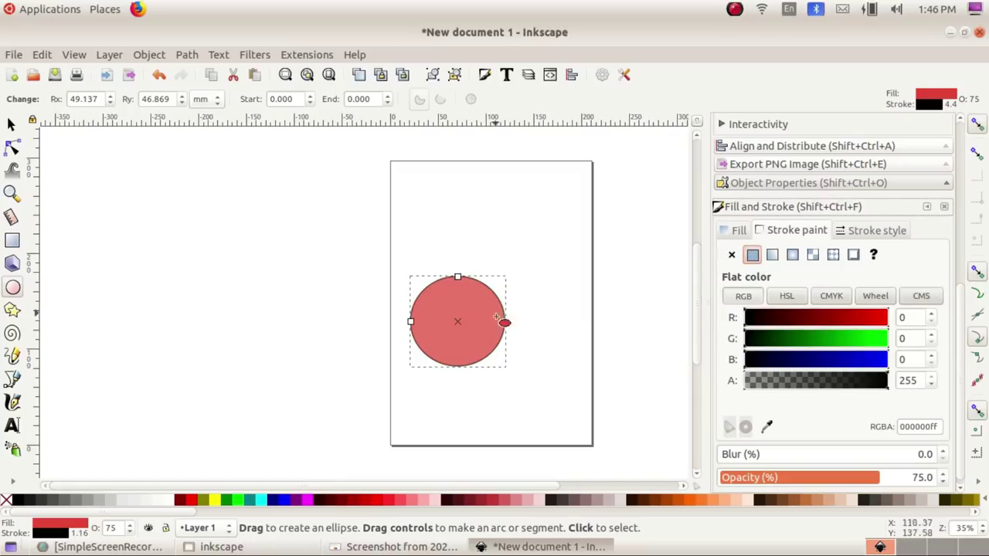
left_click(730, 255)
left_click(737, 230)
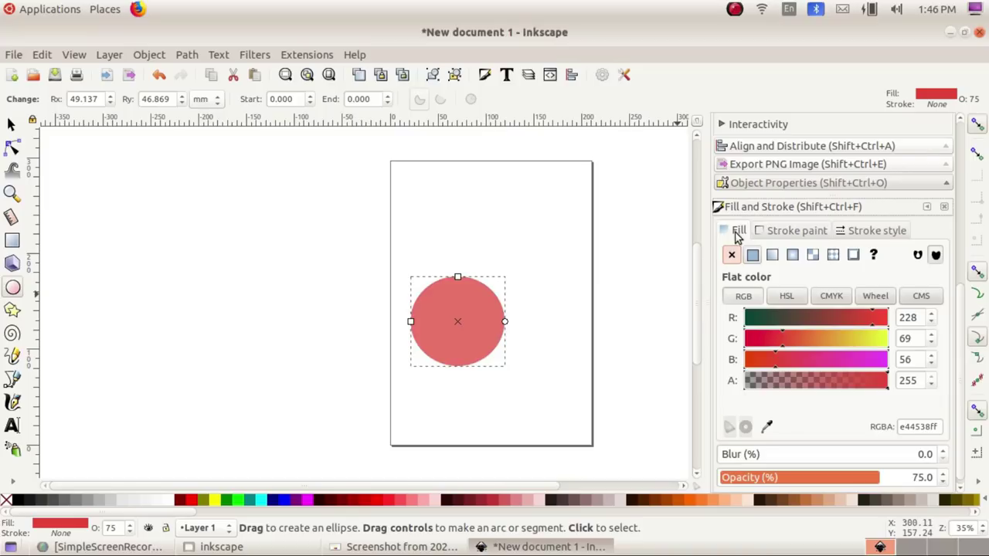
Step: Nudge the red circle slightly up-left and set its opacity to 75%
left_click(11, 125)
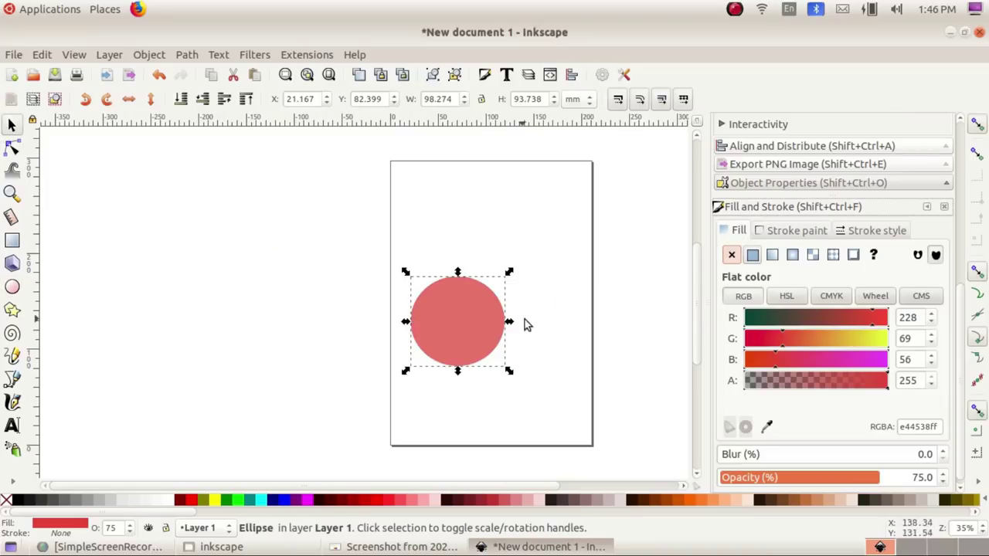
left_click_drag(465, 317, 456, 312)
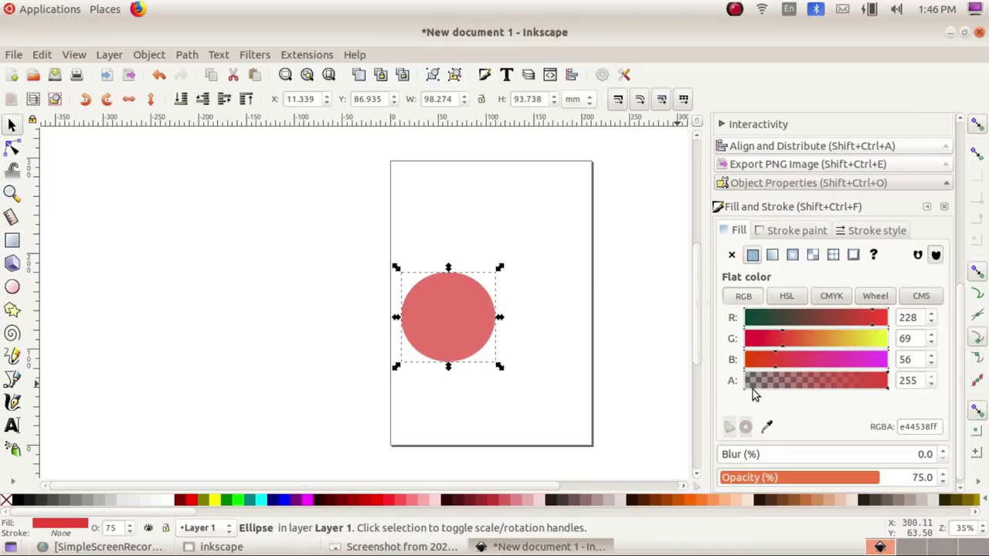
left_click(514, 326)
left_click(475, 325)
left_click(916, 481)
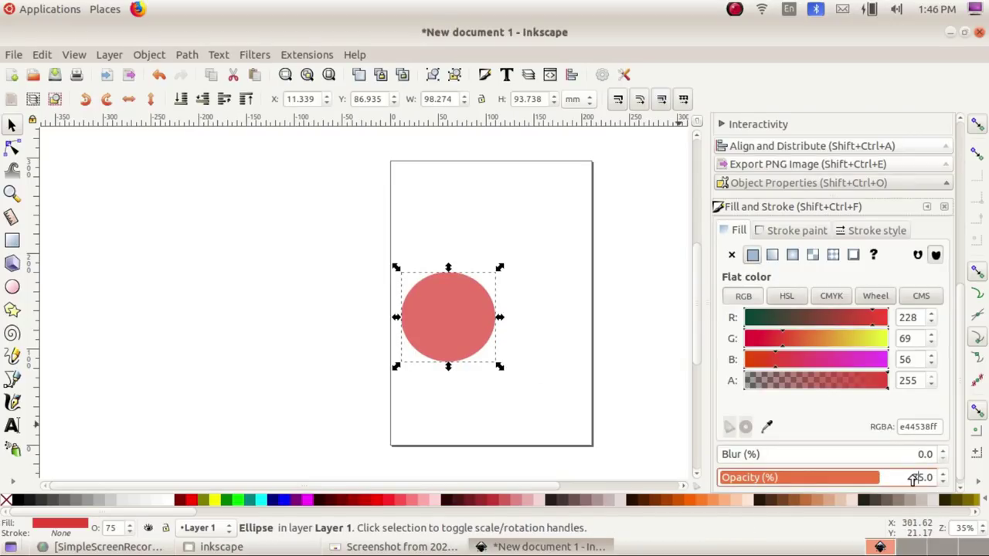
left_click(913, 480)
left_click_drag(913, 480, 958, 481)
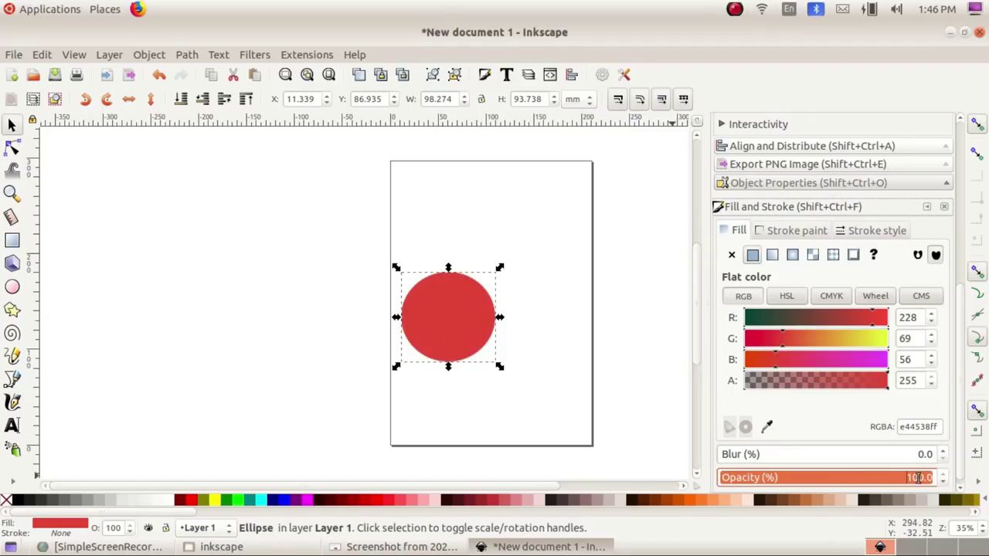
left_click(941, 483)
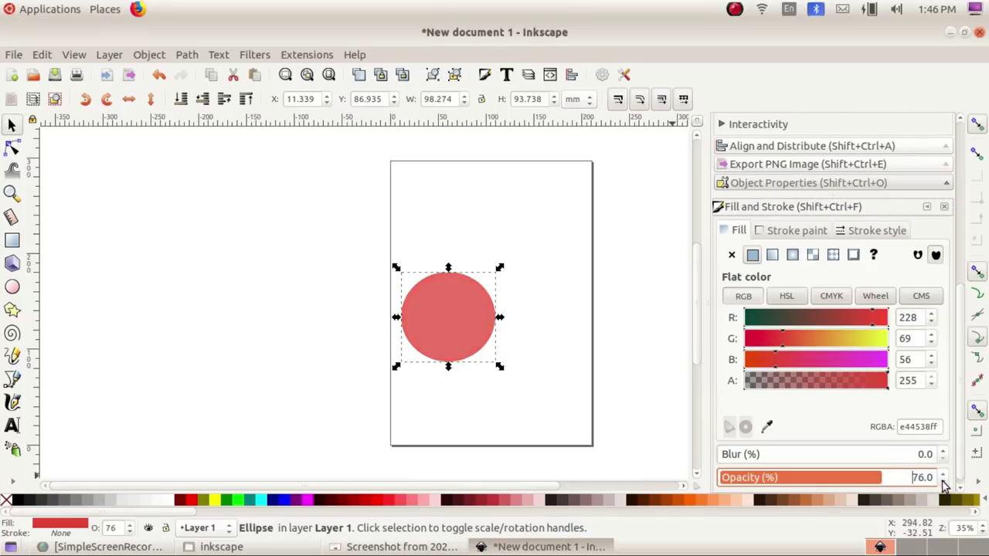
left_click(297, 328)
left_click(438, 319)
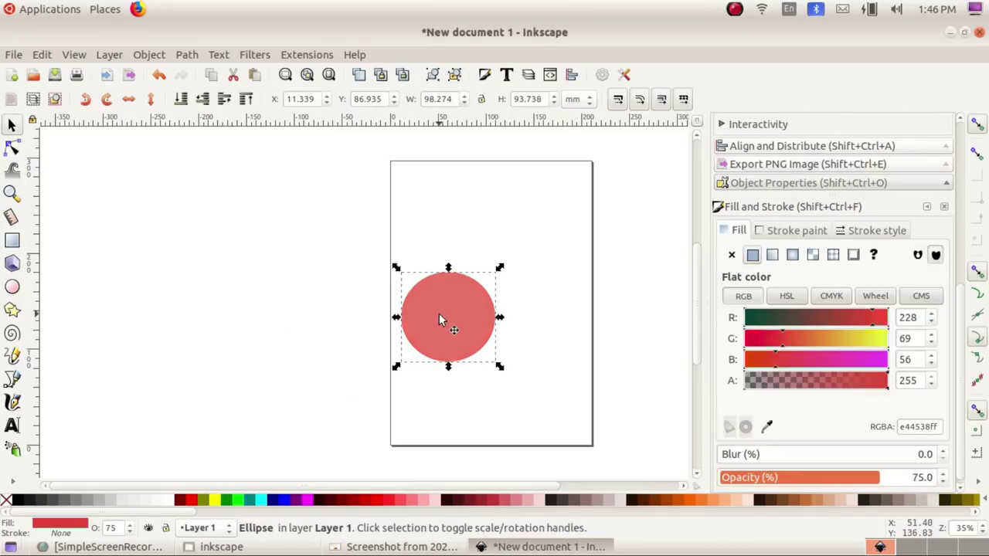
Step: Duplicate the red circle, move the copy up-right and turn it yellow (G 245)
left_click(43, 57)
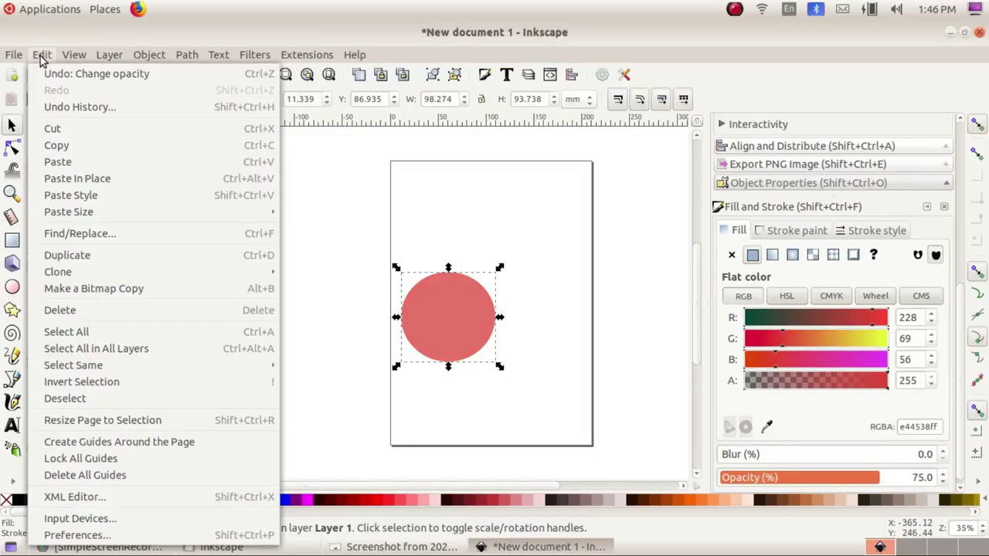
left_click(80, 256)
left_click_drag(428, 327, 493, 296)
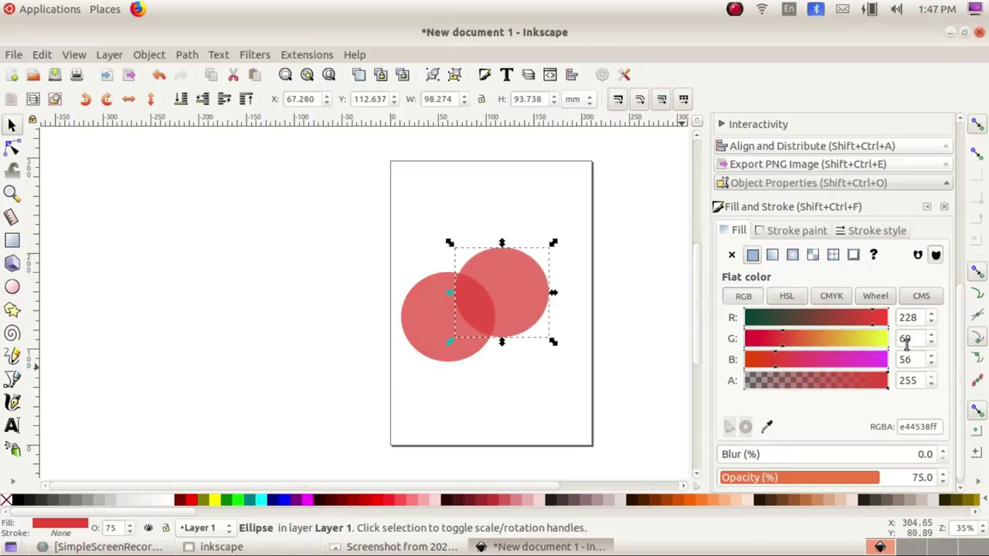
left_click(882, 342)
left_click(527, 362)
left_click(519, 304)
left_click(515, 301)
Step: Duplicate the yellow circle, move it down-right and colour it dark purple (R 45, G 31, B 117)
key("ctrl+d")
left_click_drag(516, 302, 522, 354)
left_click(811, 340)
left_click_drag(811, 340, 763, 340)
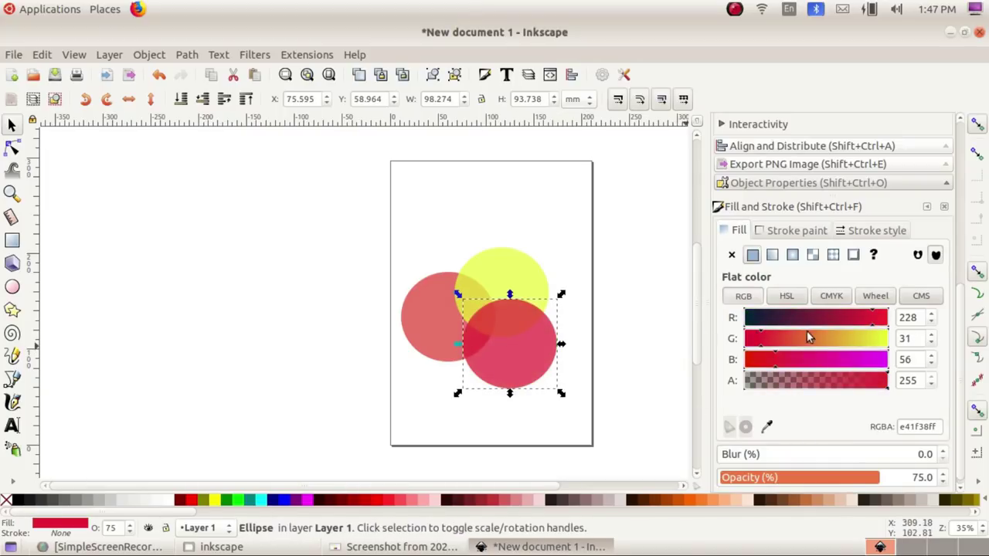
left_click_drag(828, 329, 782, 331)
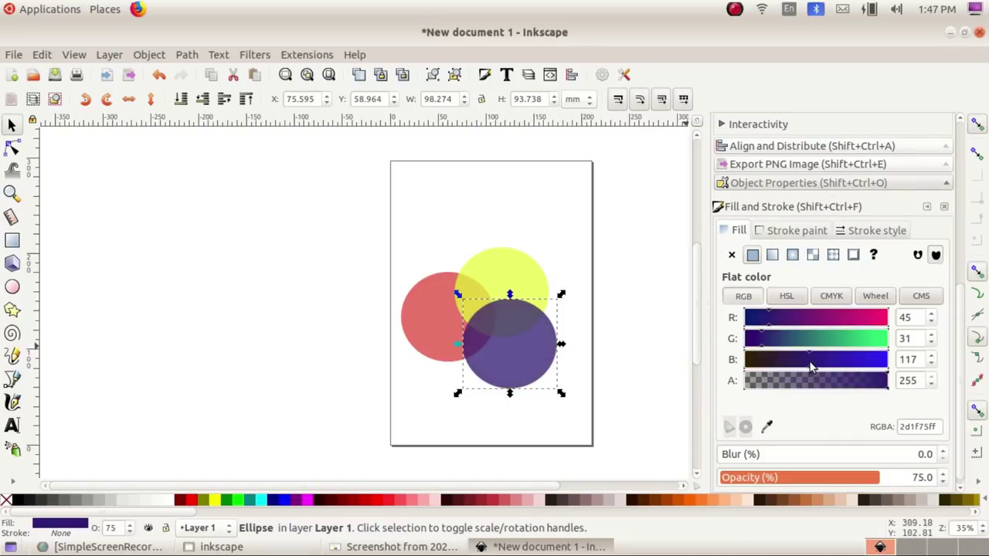
left_click(576, 234)
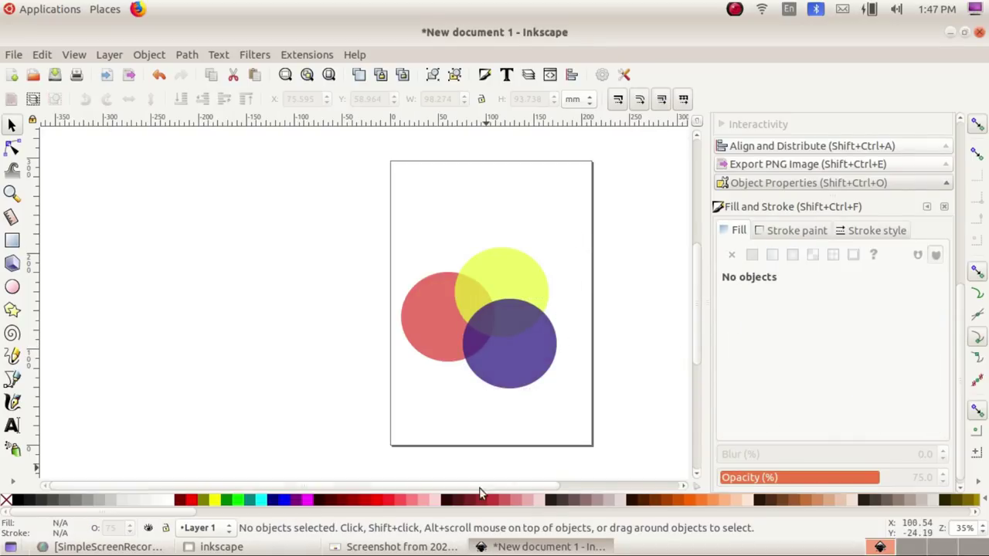
Step: After checking the task sheet, raise the yellow circle one level above the blue one
left_click(401, 548)
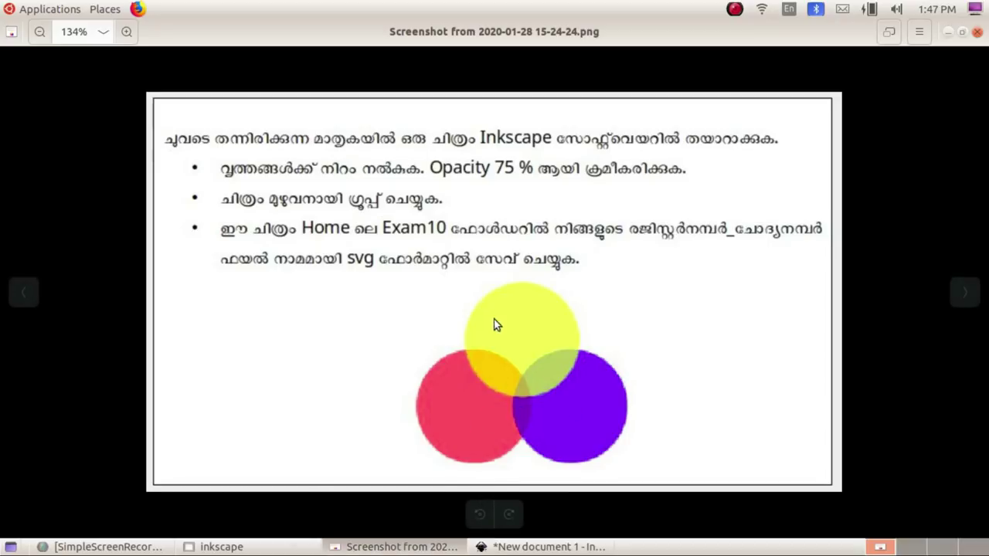
left_click(549, 546)
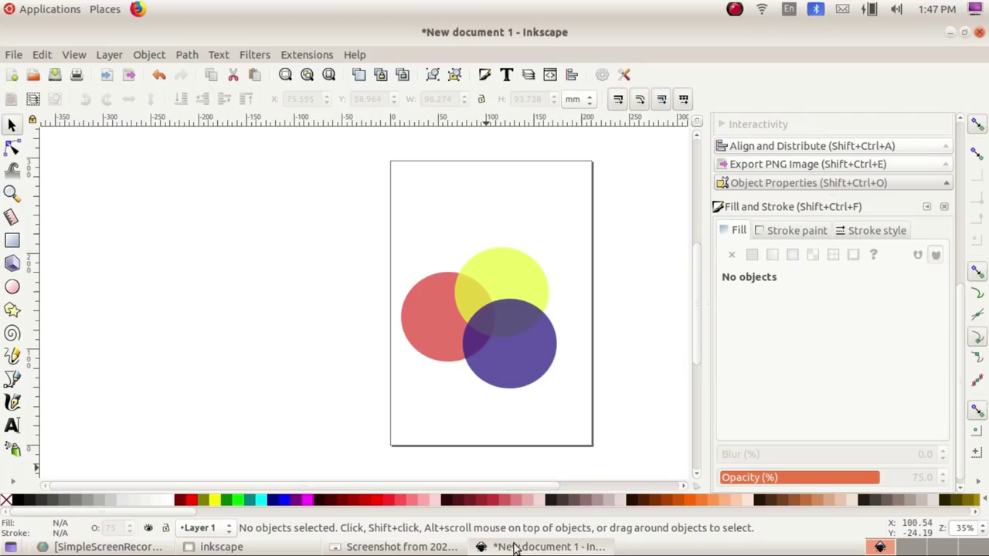
left_click(520, 281)
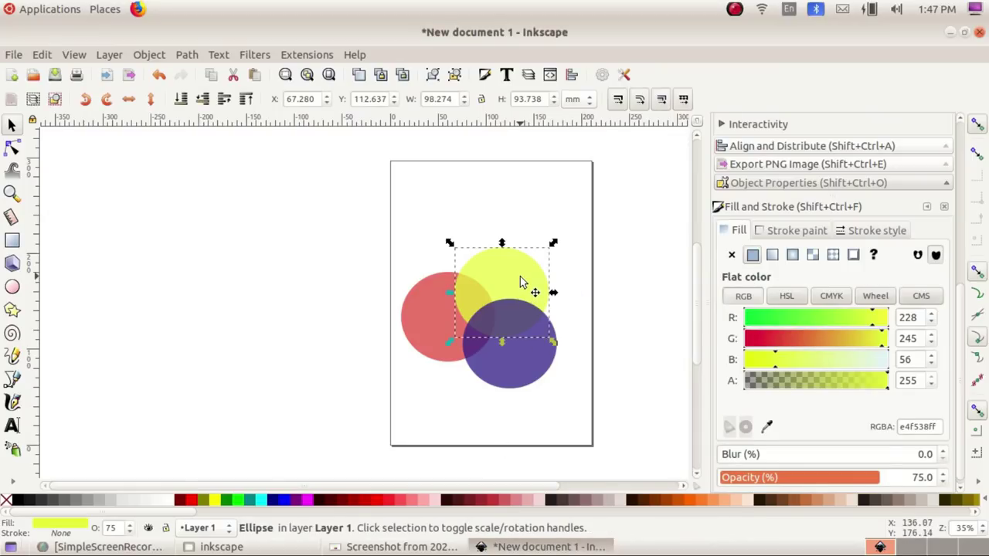
key("Home")
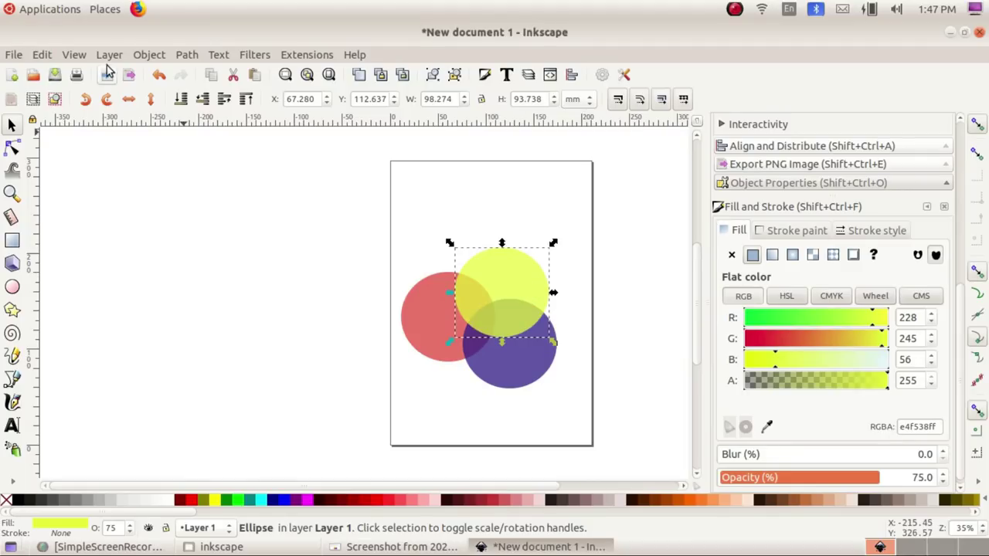
left_click(147, 55)
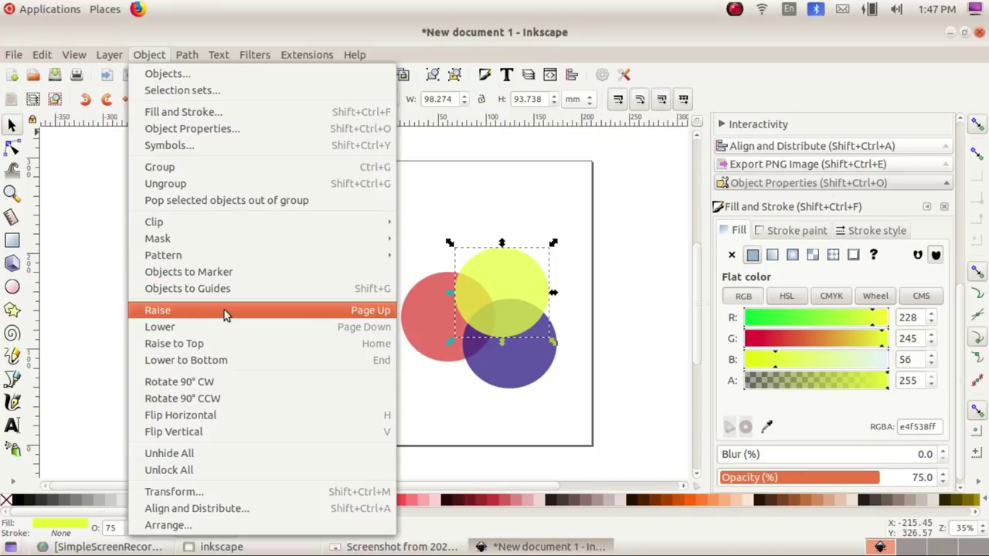
left_click(224, 310)
Step: Rubber-band select all three circles and compare them with the task screenshot
left_click(587, 383)
left_click_drag(363, 238, 634, 441)
left_click(398, 546)
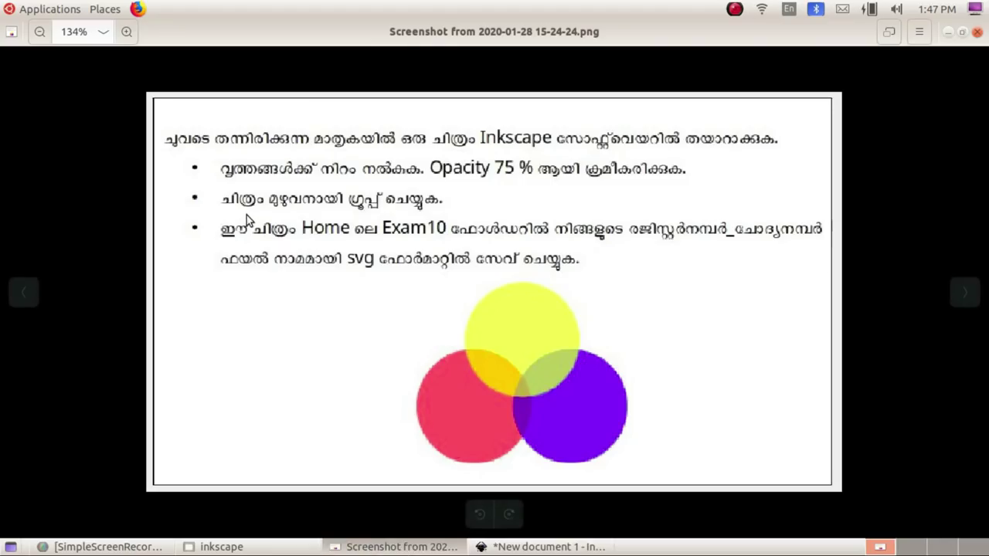
left_click(521, 546)
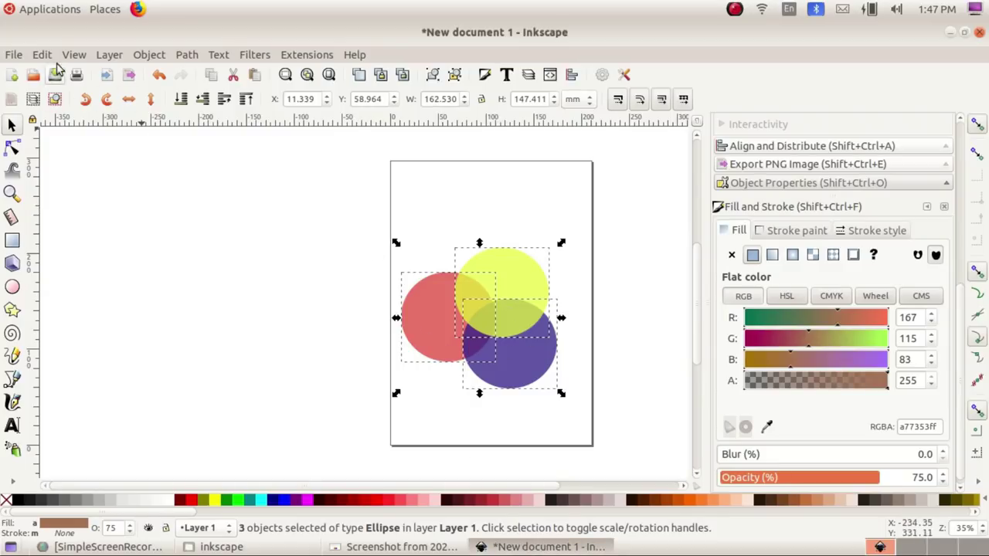
Step: Group the three circles into one object and shift the group slightly
left_click(149, 55)
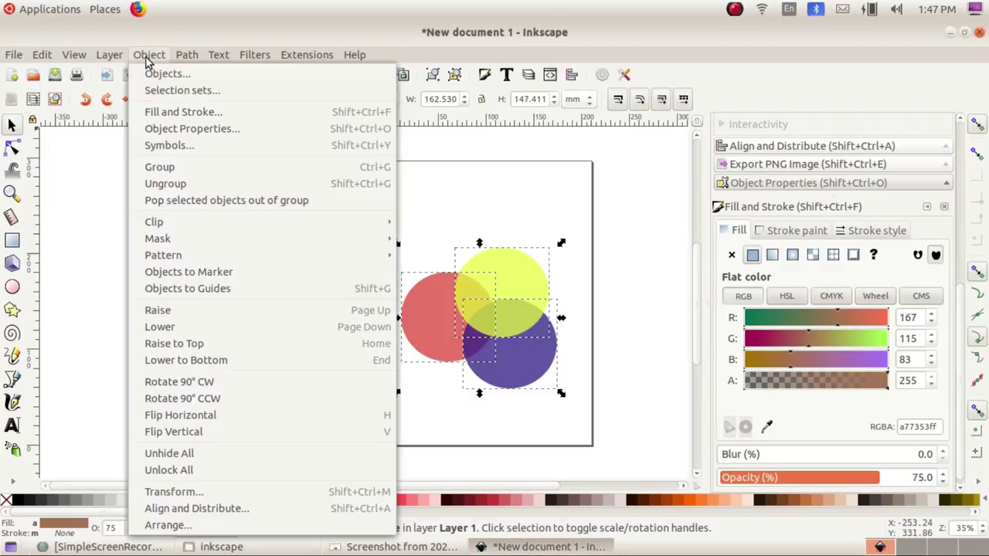
left_click(160, 168)
left_click_drag(503, 347, 544, 306)
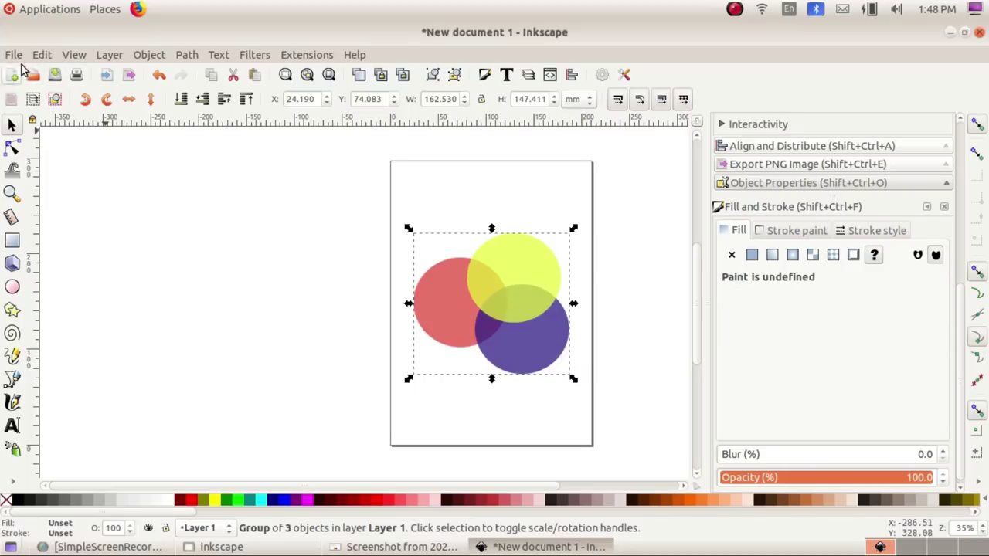
Step: In Save As, name the file 990102-3 and choose the Exam10 folder
left_click(13, 54)
left_click(29, 156)
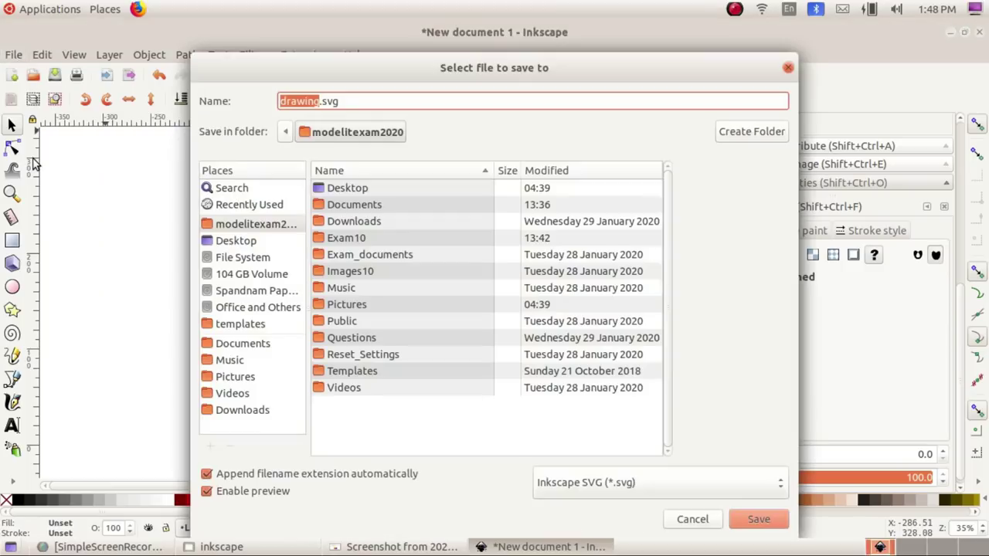
left_click(309, 104)
type("VDV")
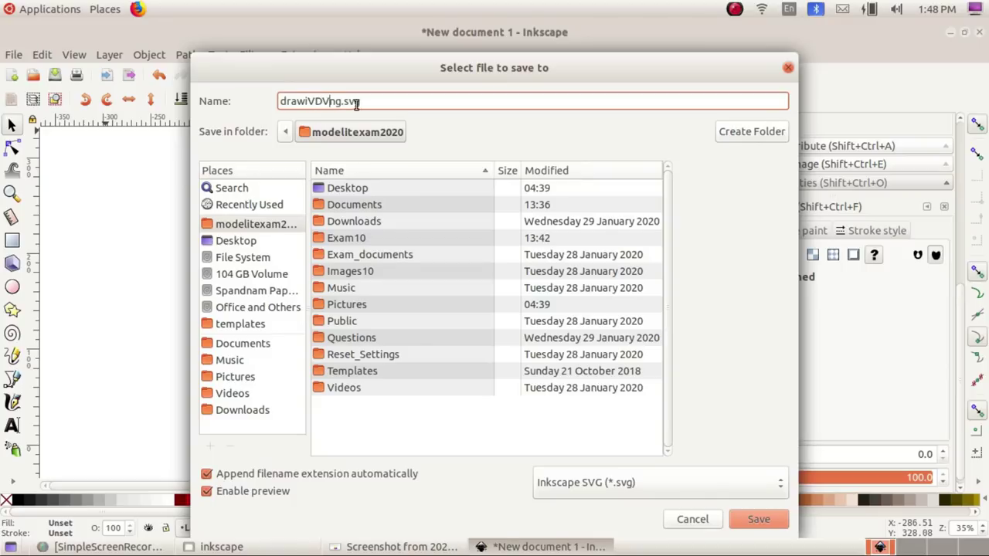
left_click_drag(341, 101, 240, 112)
type("99")
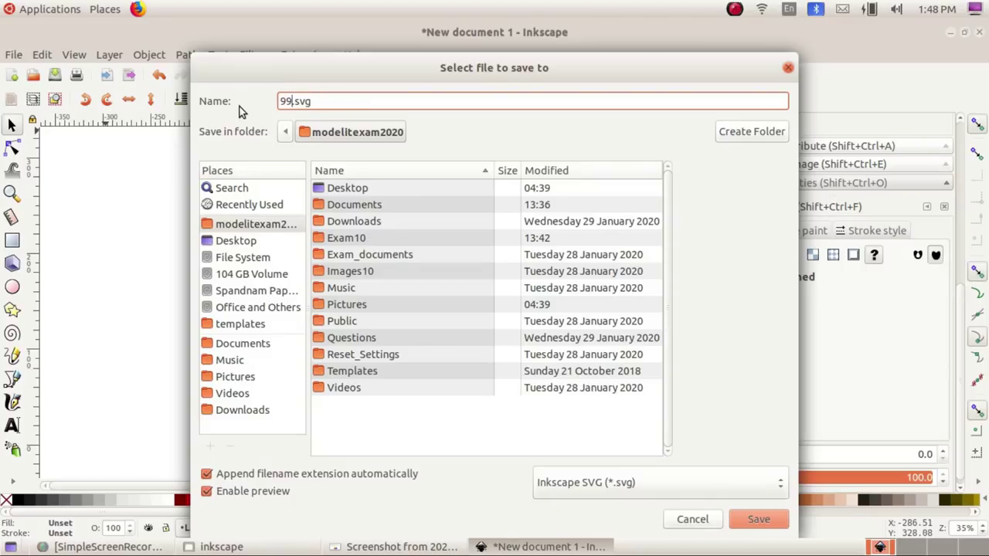
type("0102-3")
double_click(342, 238)
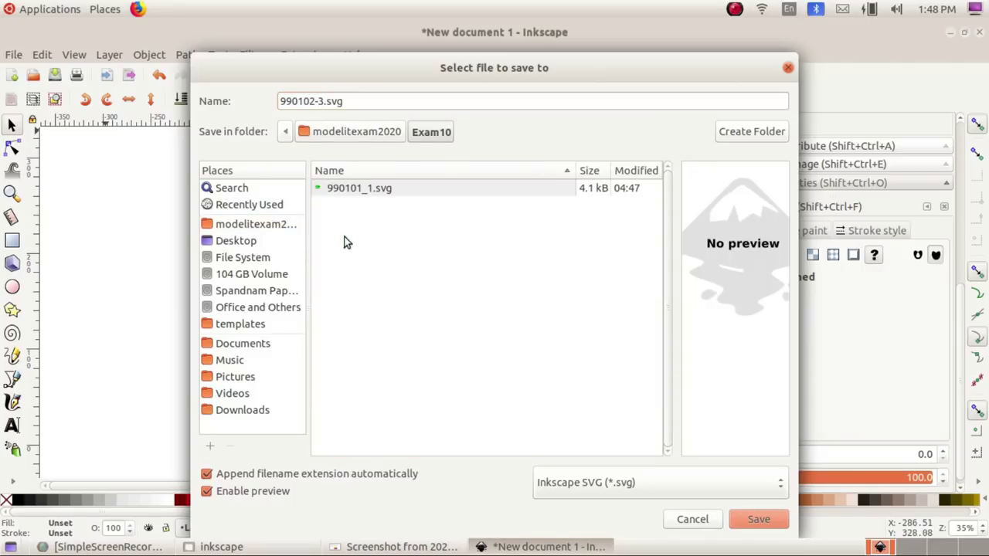
Step: Save the drawing as 990102-3.svg, then return to Inkscape after reading the next task
left_click(758, 521)
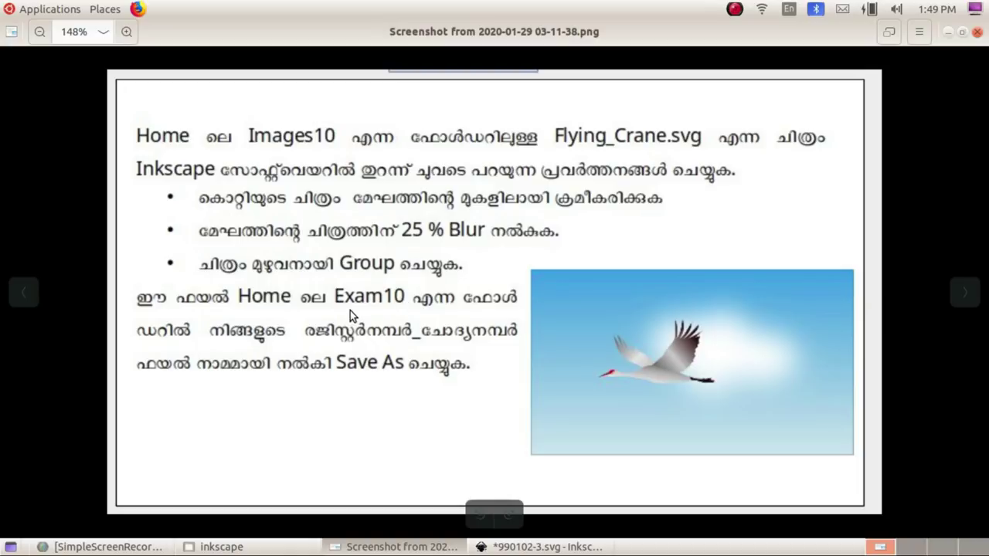
key("alt+Tab")
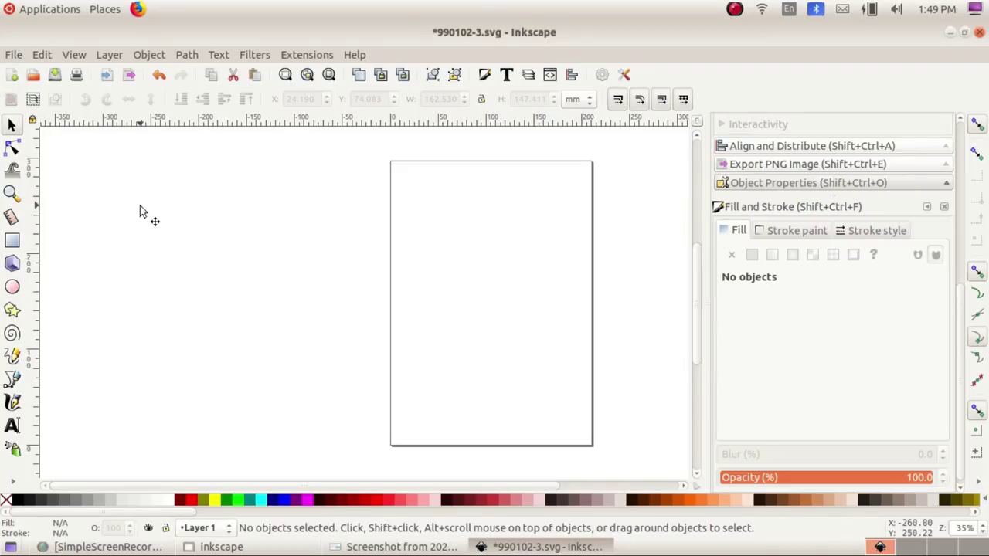
Step: Open Flying_Crane.svg from the Images10 folder
left_click(13, 55)
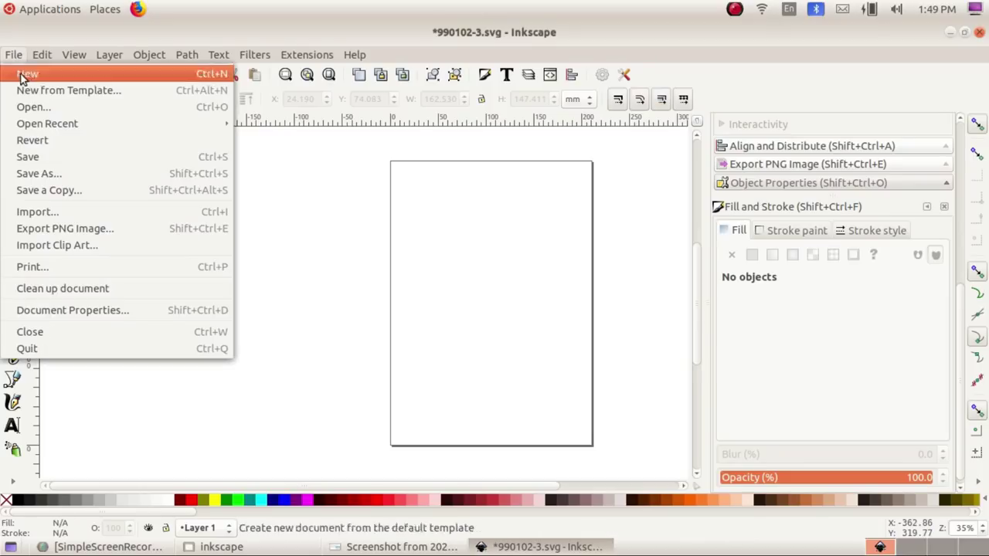
left_click(34, 108)
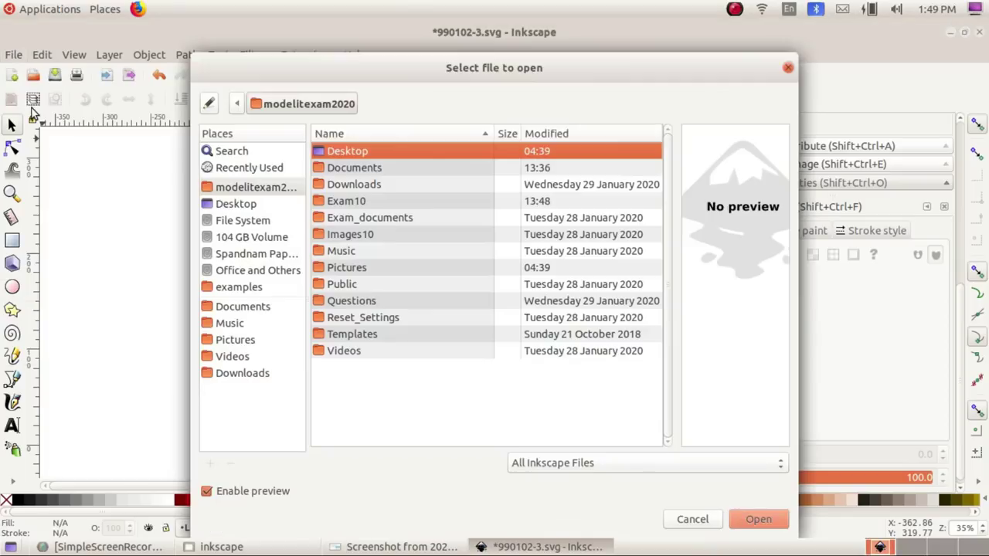
double_click(357, 235)
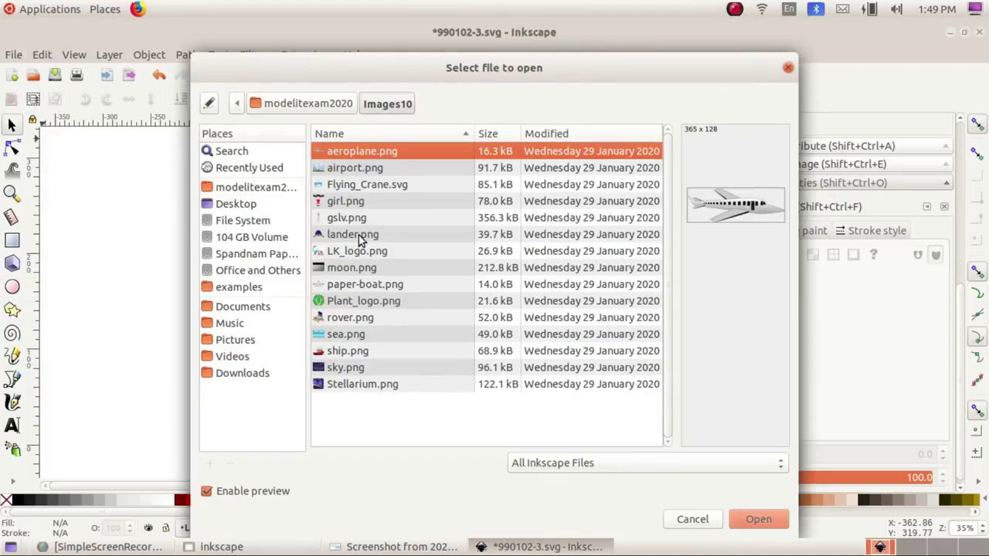
left_click(347, 186)
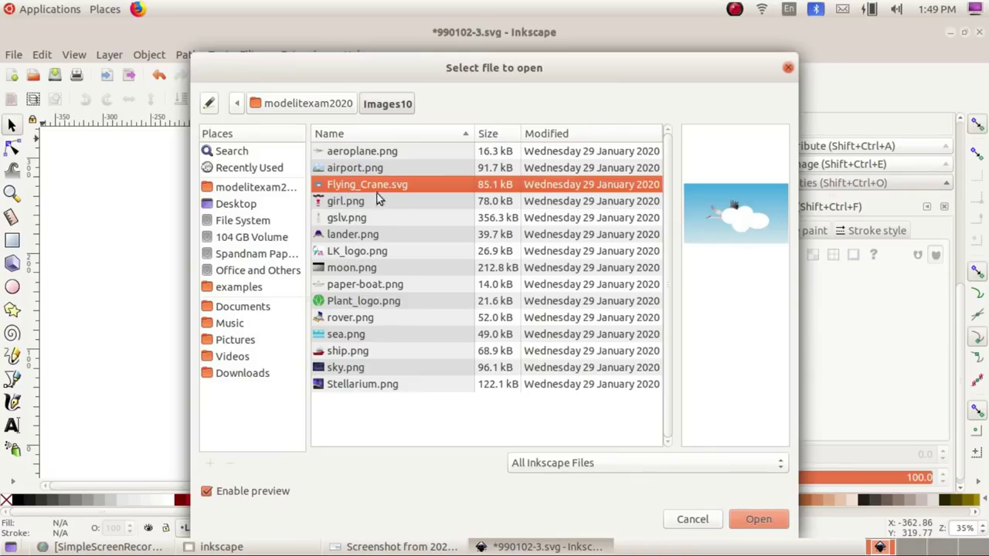
left_click(749, 522)
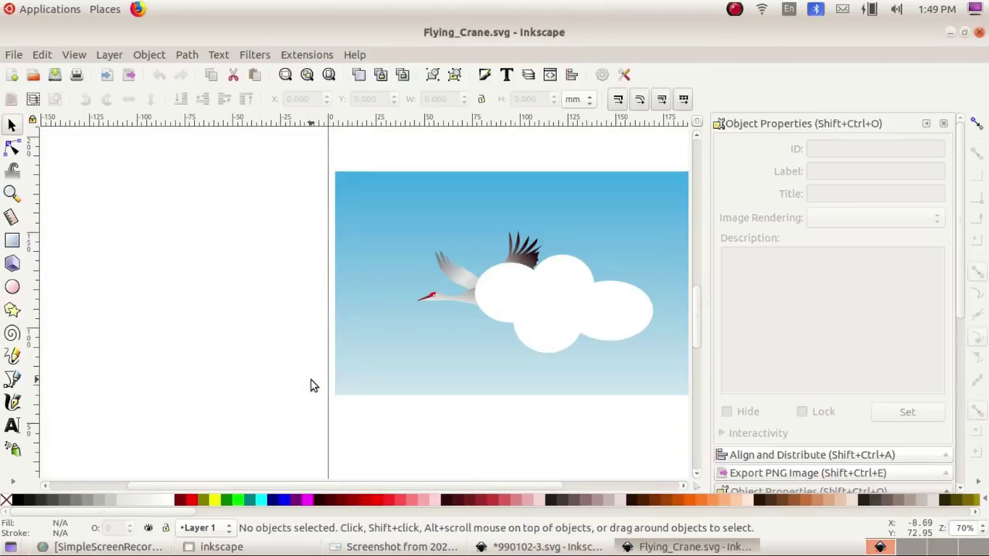
Step: Select the cloud, nudge it slightly, and compare with the task screenshot
left_click(556, 333)
mouse_move(569, 319)
left_mouse_down()
mouse_move(533, 359)
mouse_move(566, 298)
mouse_move(554, 304)
mouse_move(565, 332)
left_mouse_up()
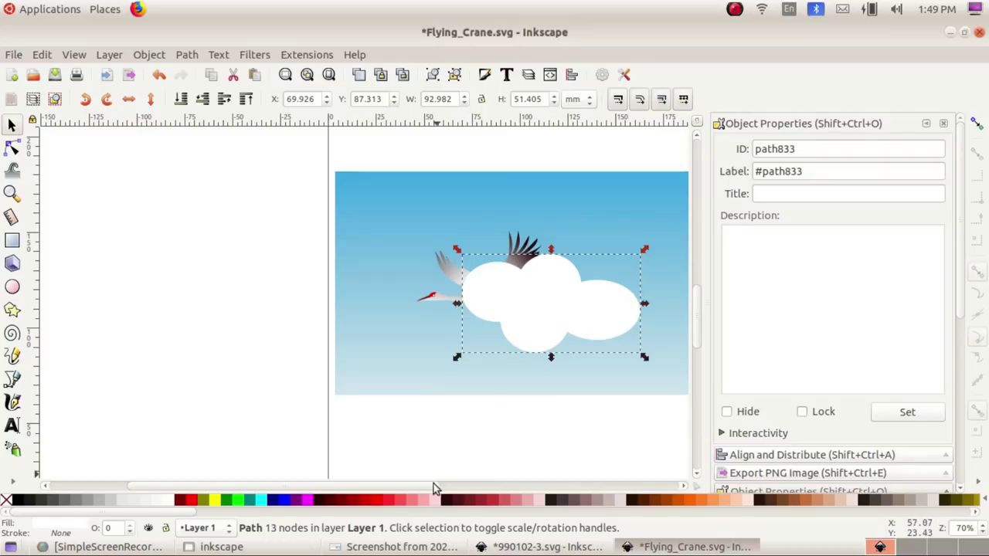
left_click(398, 547)
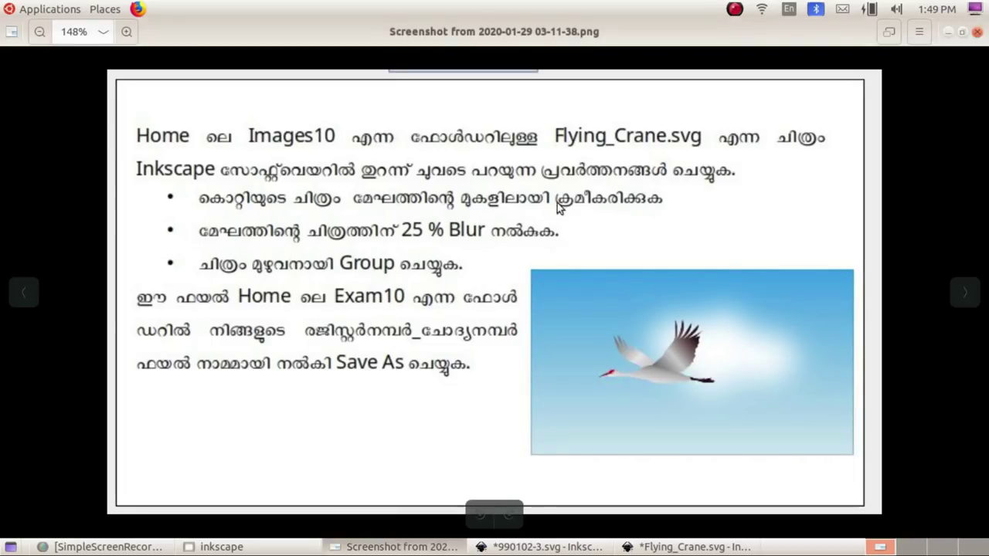
left_click(541, 548)
left_click(688, 547)
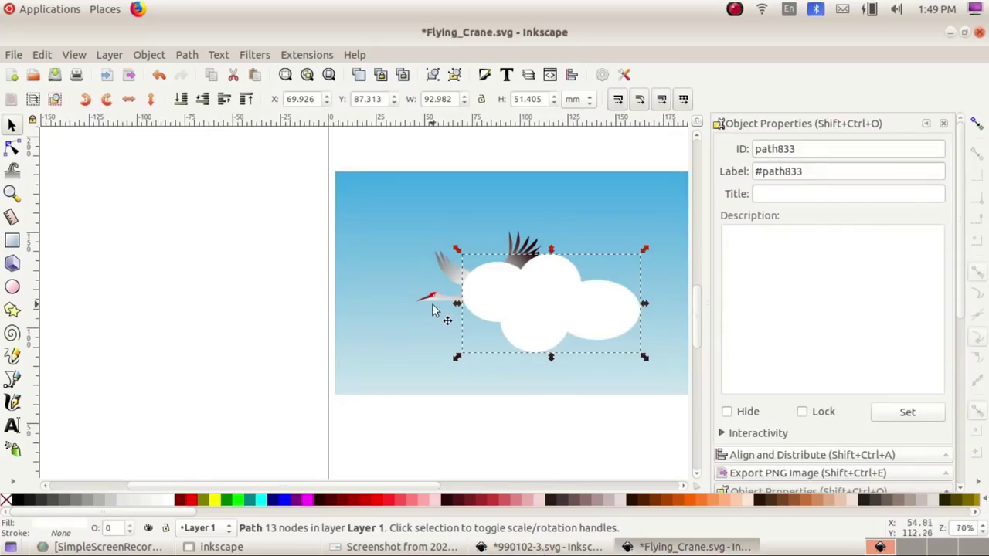
left_click(528, 323)
left_click(524, 334)
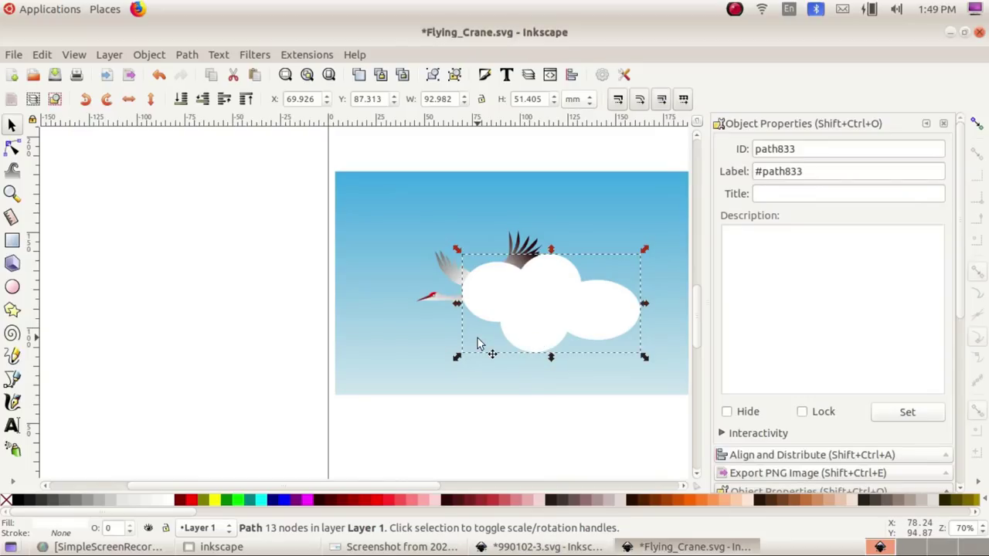
Step: Lower the cloud behind the crane with Page Down, nudge it up-left, and deselect
key("Page_Down")
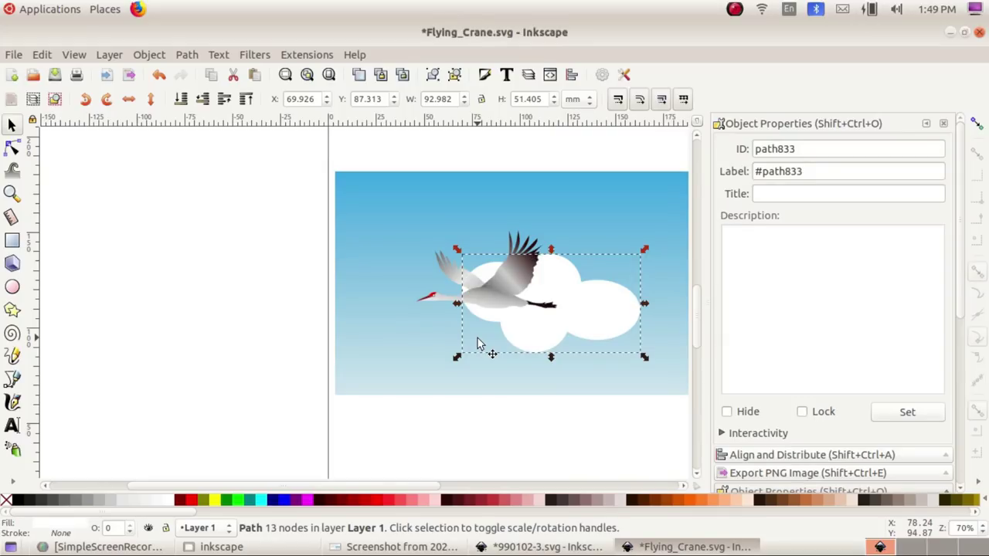
left_click(149, 54)
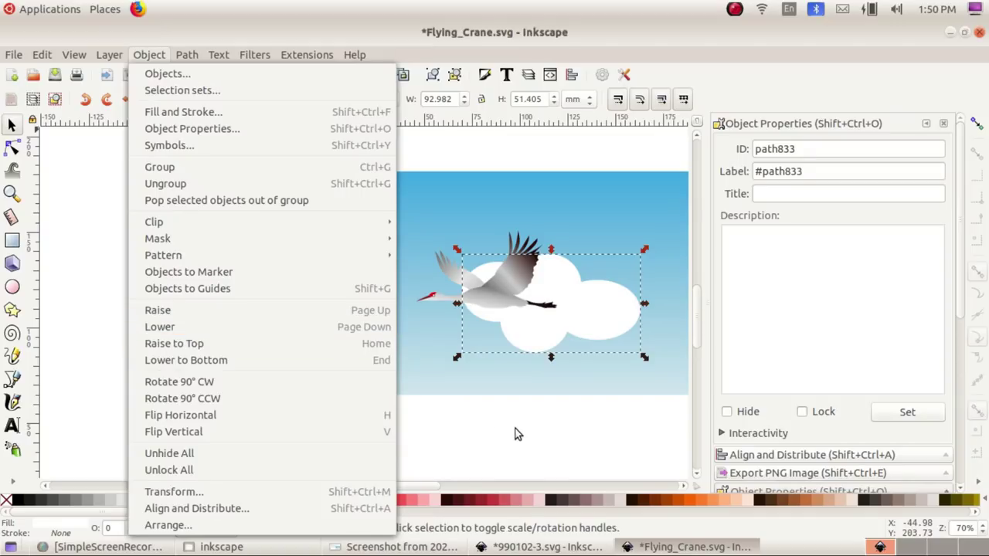
left_click(565, 370)
left_click_drag(590, 342, 585, 330)
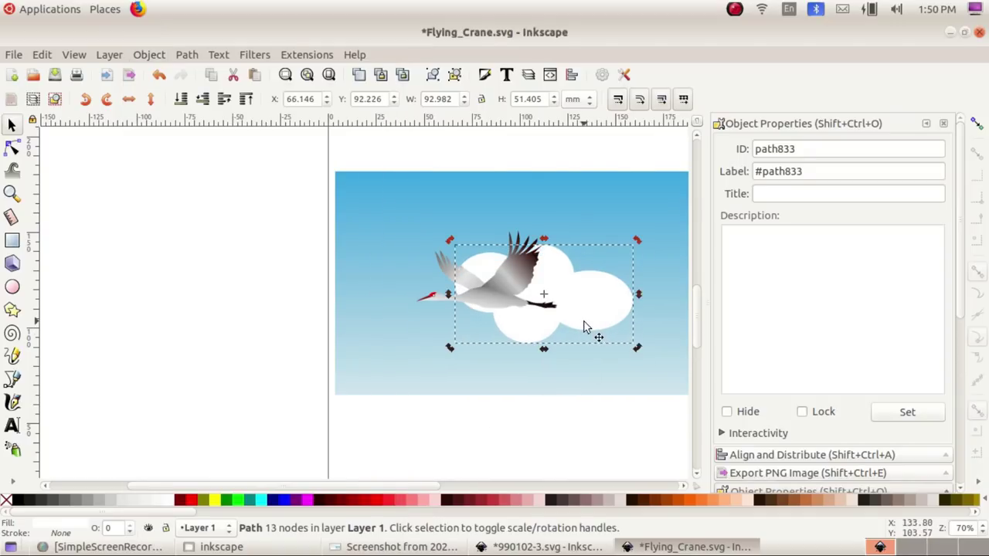
key("alt+Tab")
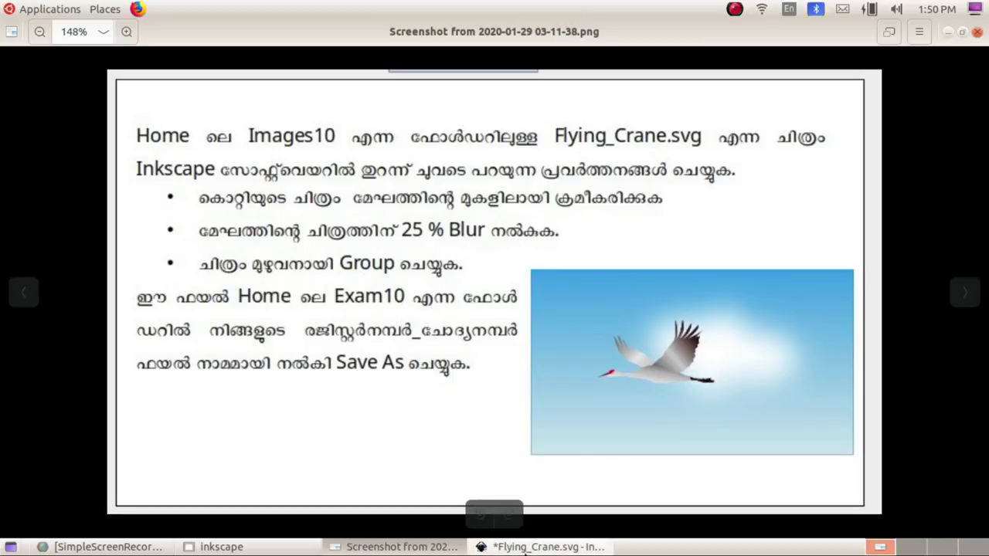
key("alt+Tab")
left_click(530, 386)
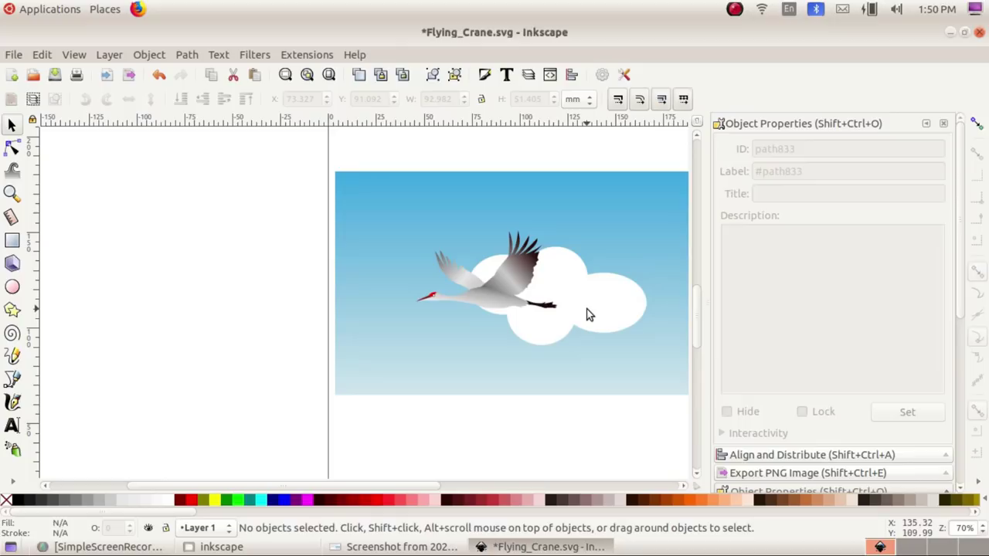
Step: Give the selected cloud a 25% blur in Fill and Stroke
left_click(587, 314)
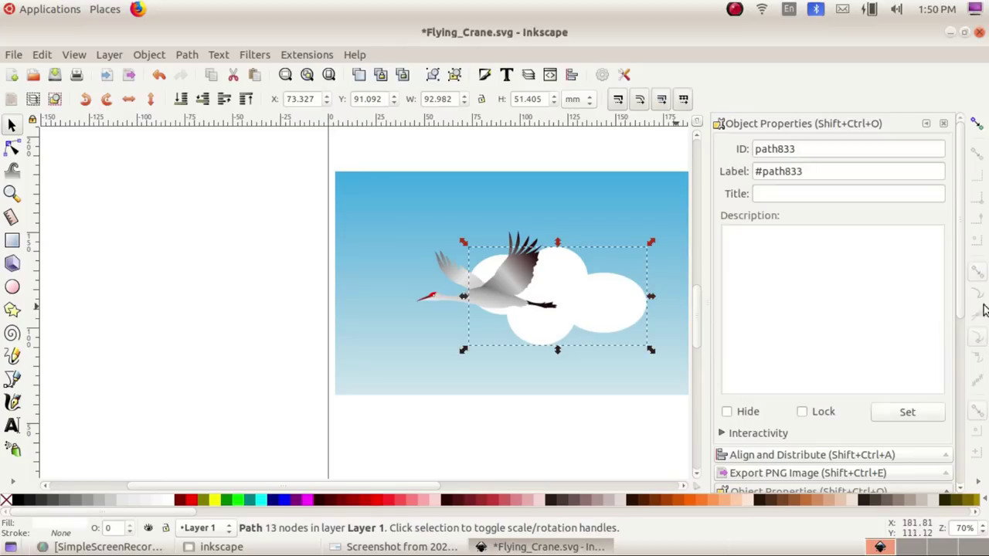
key("shift+ctrl+f")
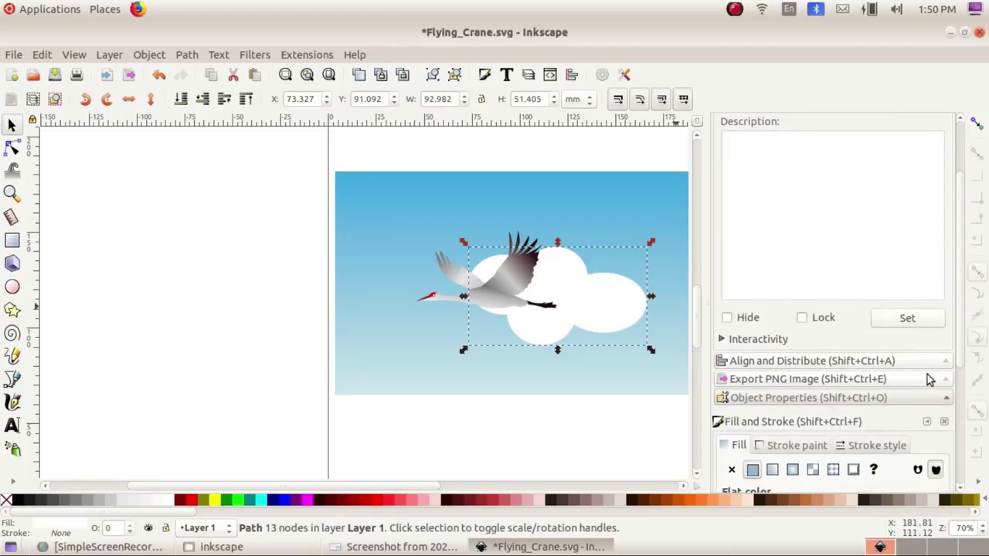
scroll(927, 379, "down", 3)
scroll(866, 394, "down", 5)
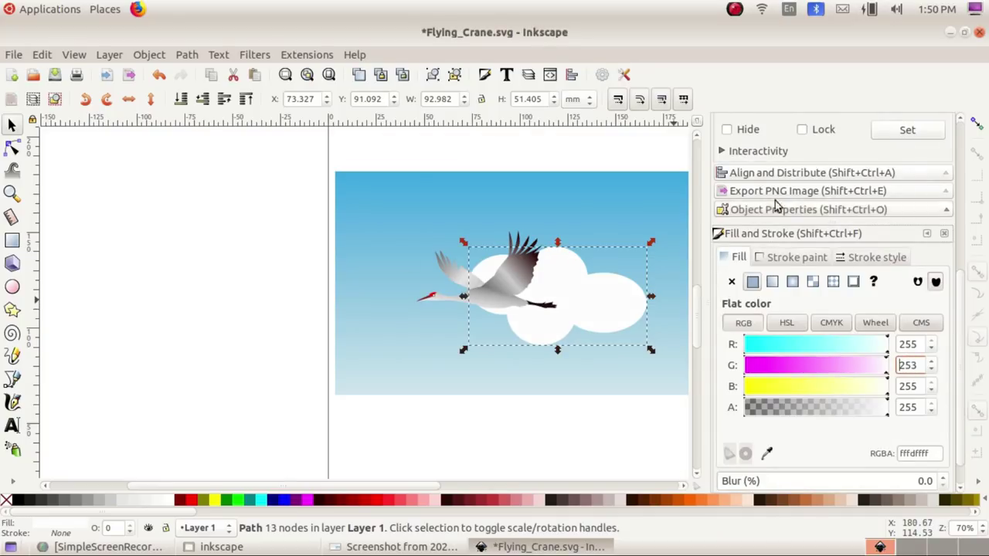
left_click(147, 55)
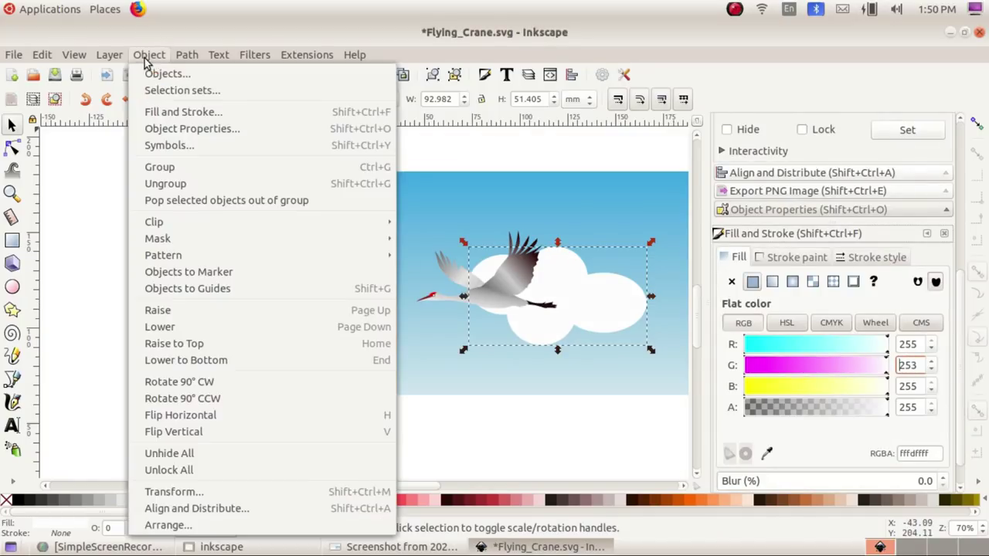
left_click(164, 109)
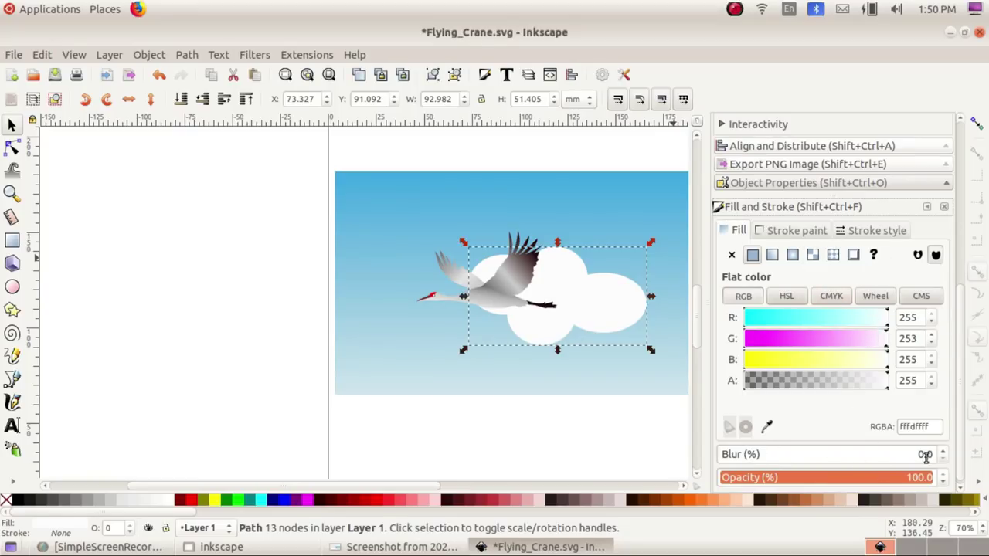
scroll(942, 454, "up", 10)
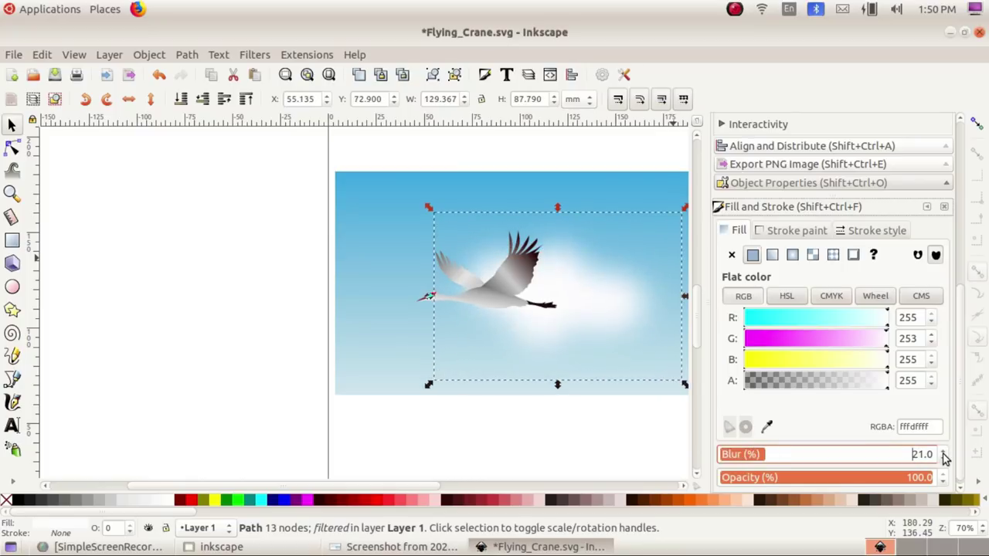
scroll(943, 457, "up", 5)
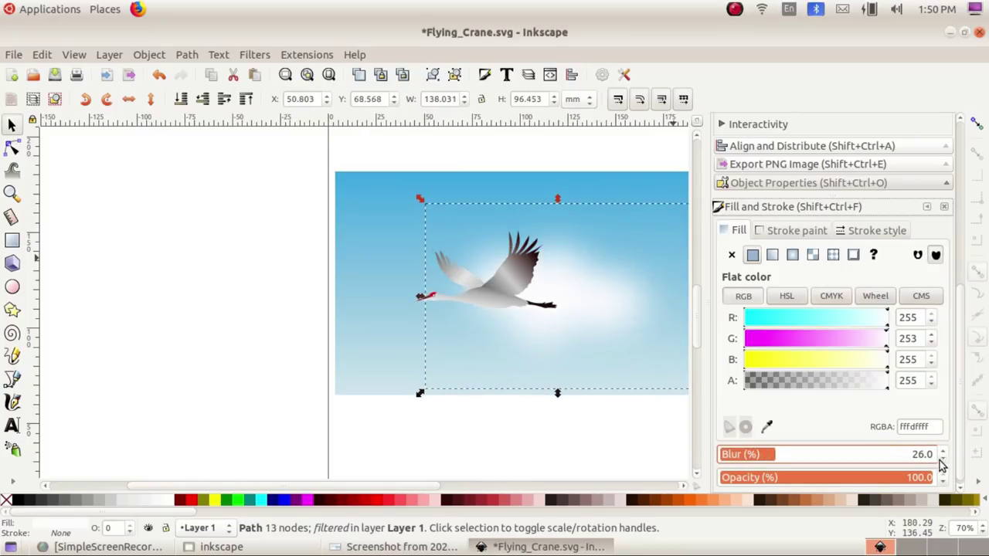
scroll(944, 457, "down", 1)
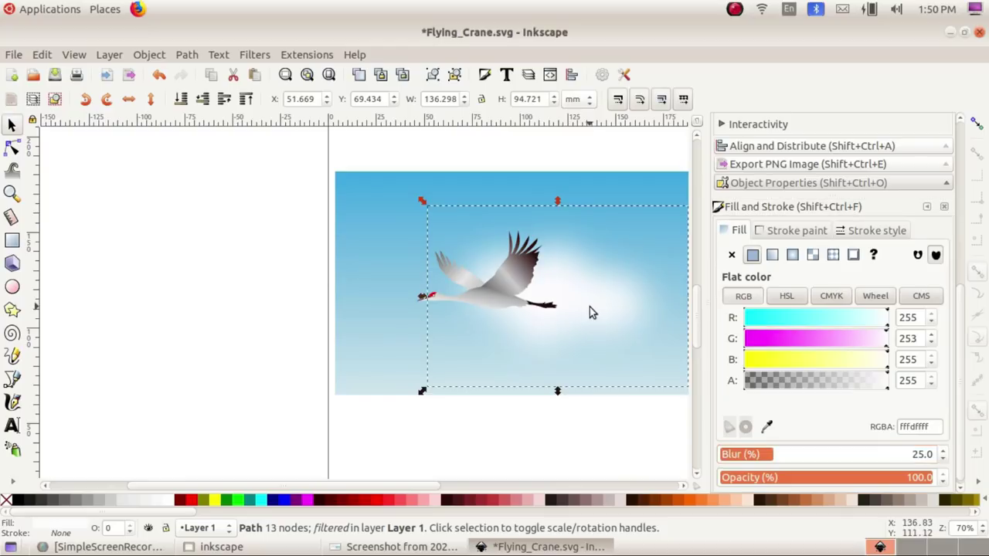
Step: Nudge the blurred cloud slightly left, deselect everything, and compare with the task sheet
left_click_drag(605, 313, 583, 298)
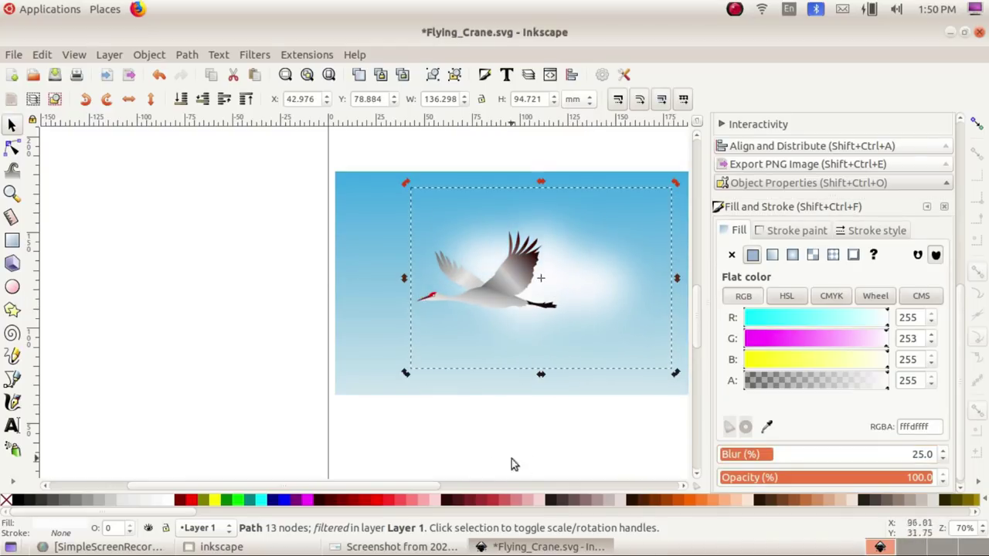
left_click(463, 444)
left_click(388, 549)
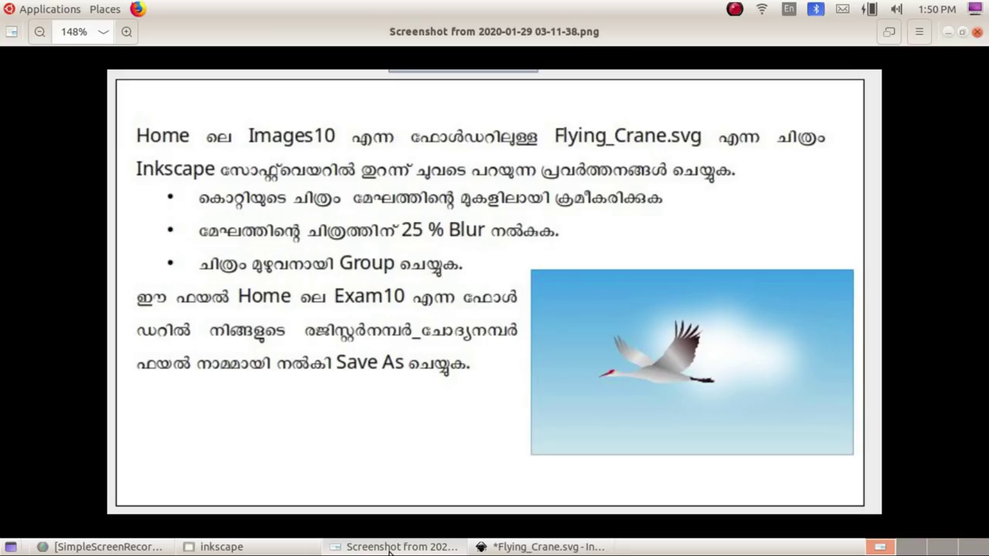
left_click(388, 549)
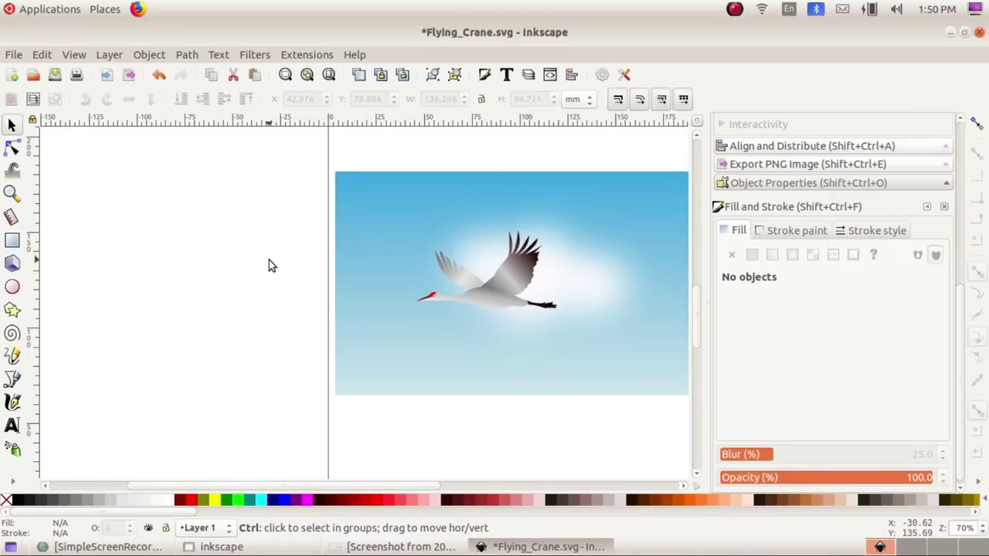
Step: Group the sky background, blurred cloud and crane into a single group of three objects
scroll(269, 259, "down", 2, "ctrl")
left_click_drag(254, 201, 501, 354)
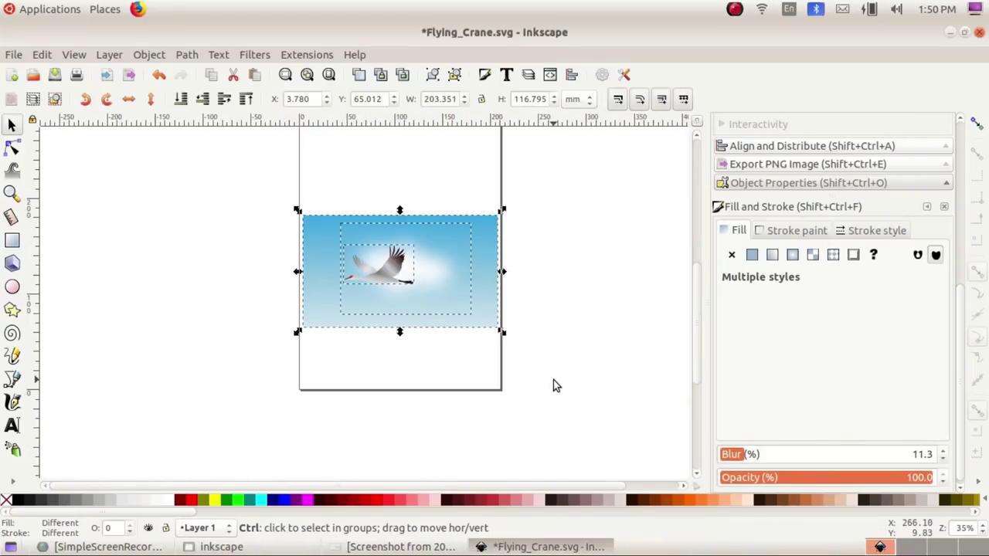
key("ctrl+g")
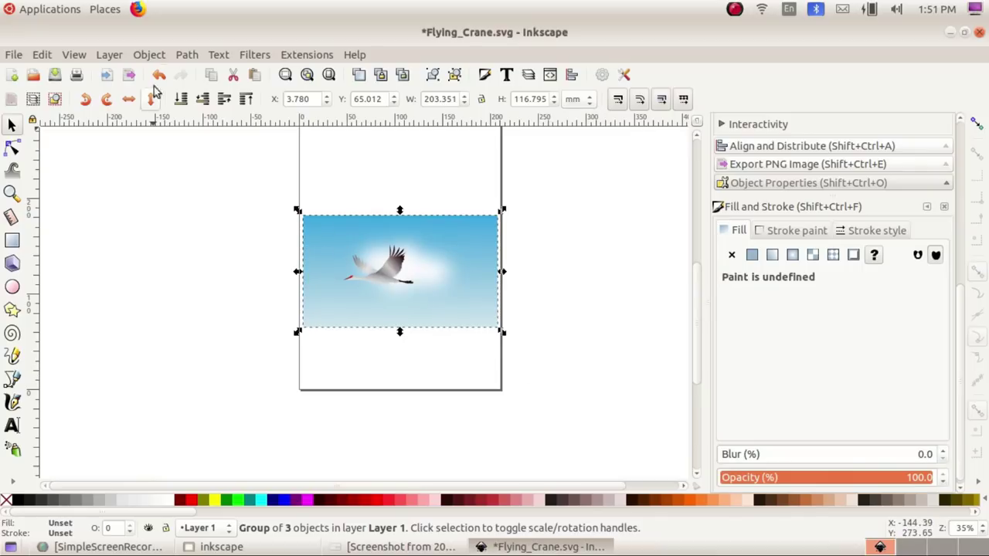
Step: Nudge the grouped picture upward on the page and check it against the task screenshot
left_click(148, 55)
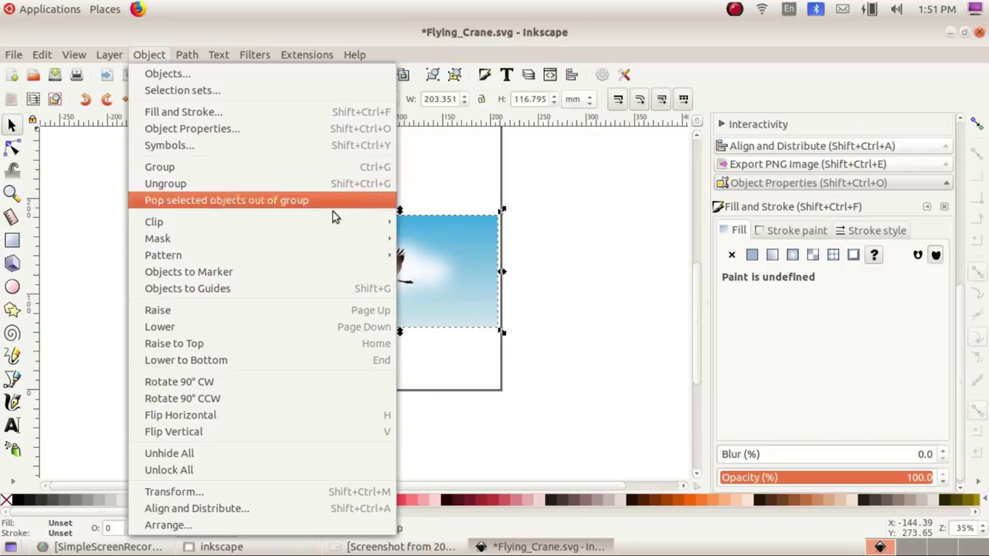
left_click(546, 284)
left_click_drag(406, 270, 403, 242)
key("alt+Tab")
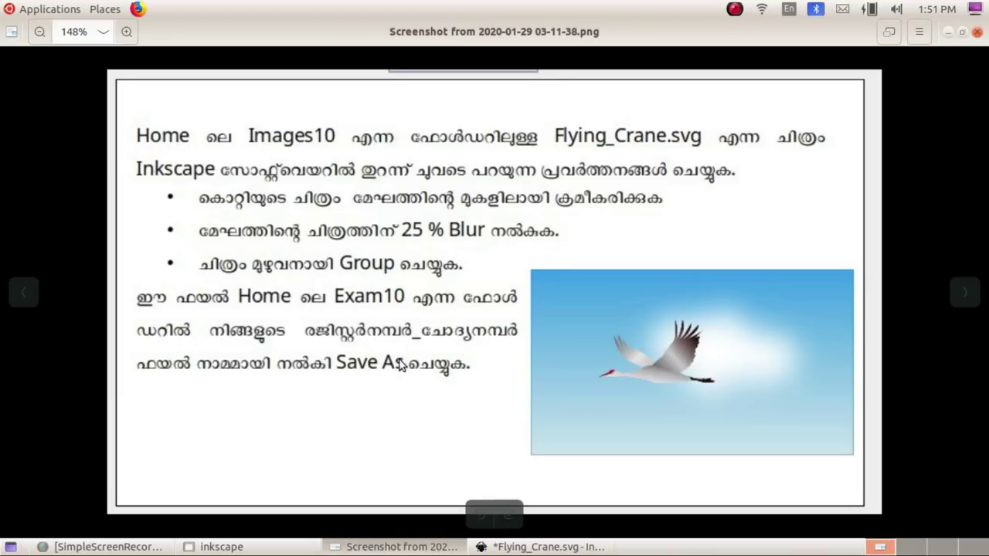
left_click(548, 547)
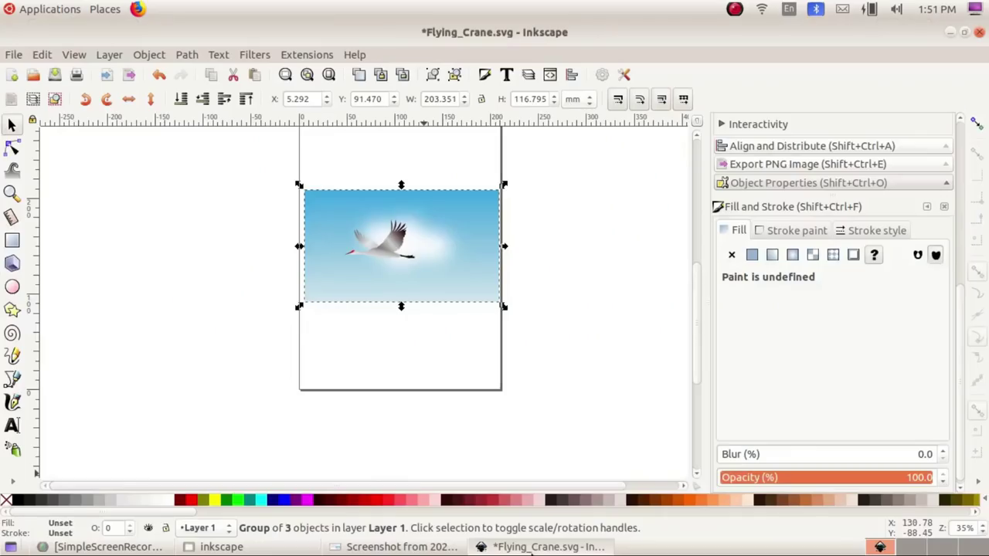
Step: Start Save As for the drawing, checking the task screenshot for the required save details
left_click(13, 55)
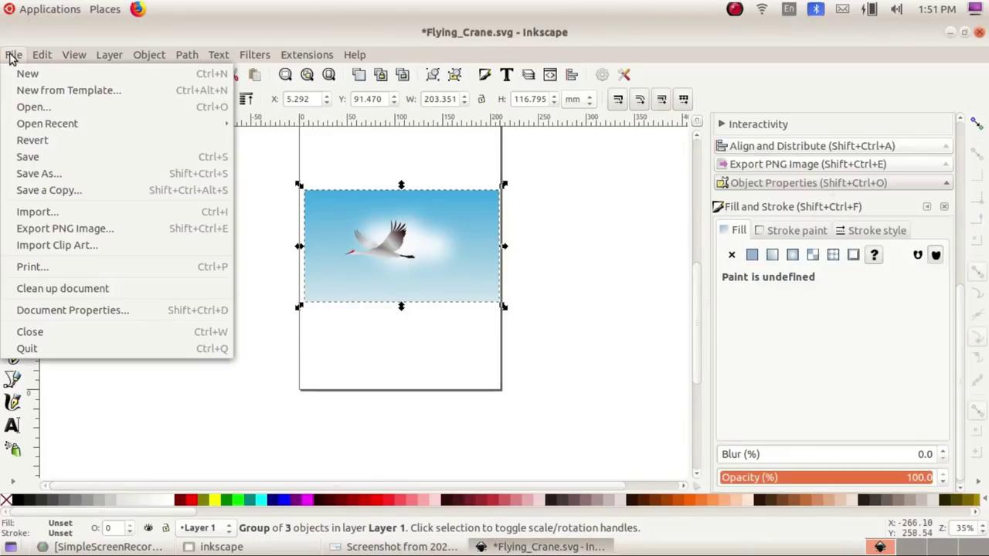
left_click(42, 174)
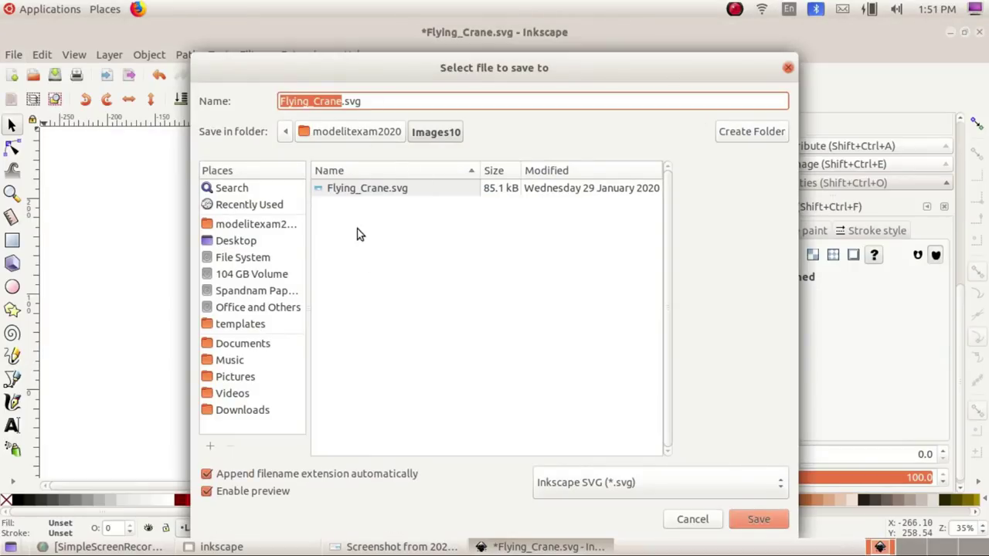
left_click(390, 546)
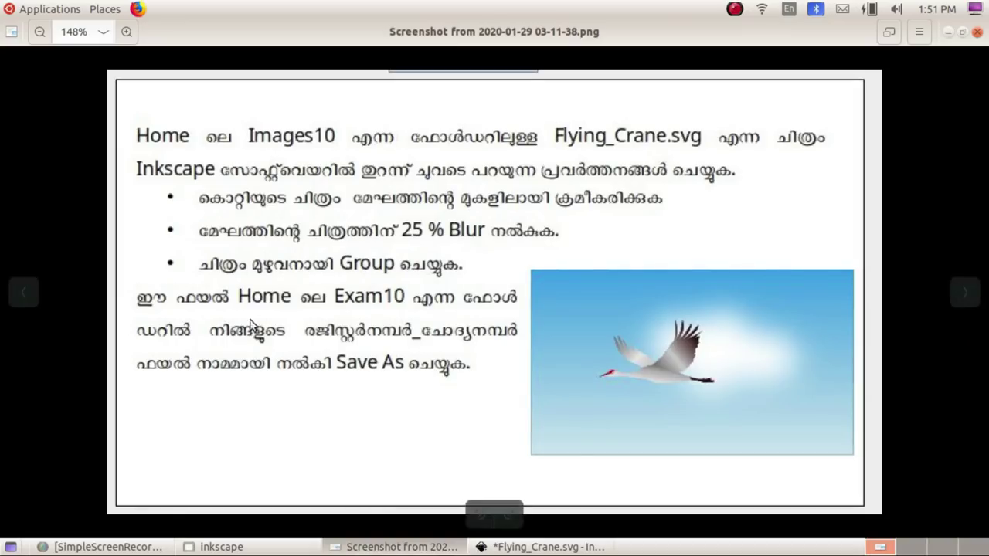
left_click(545, 546)
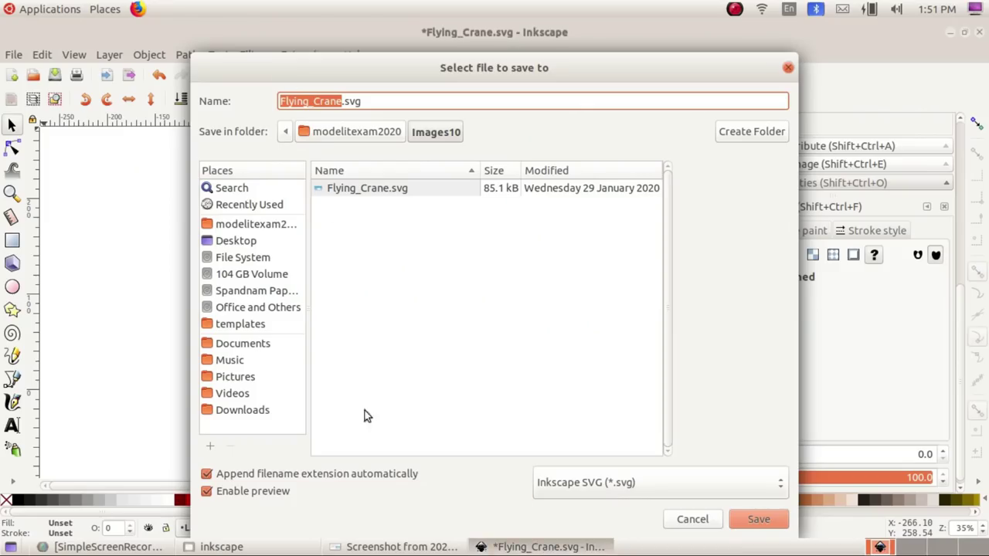
left_click(402, 546)
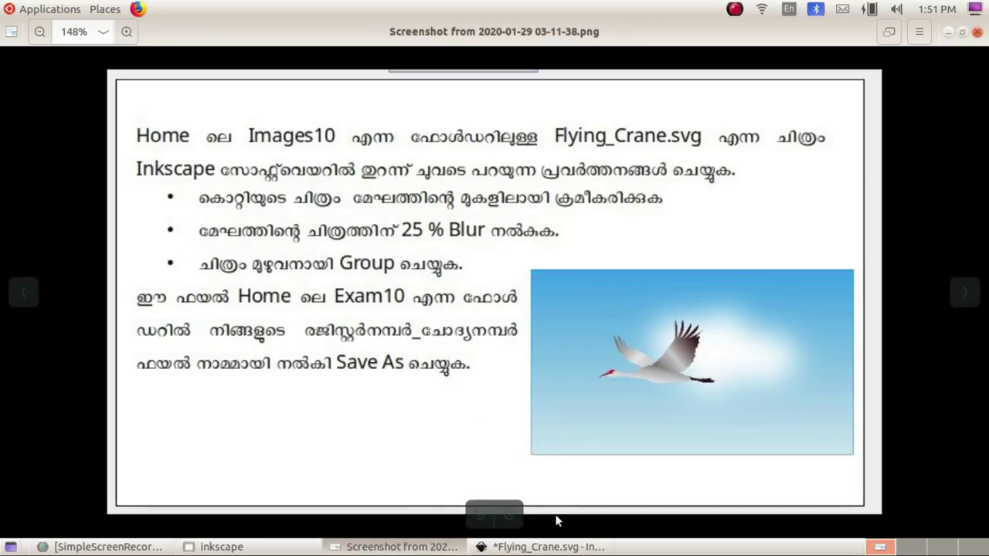
left_click(543, 547)
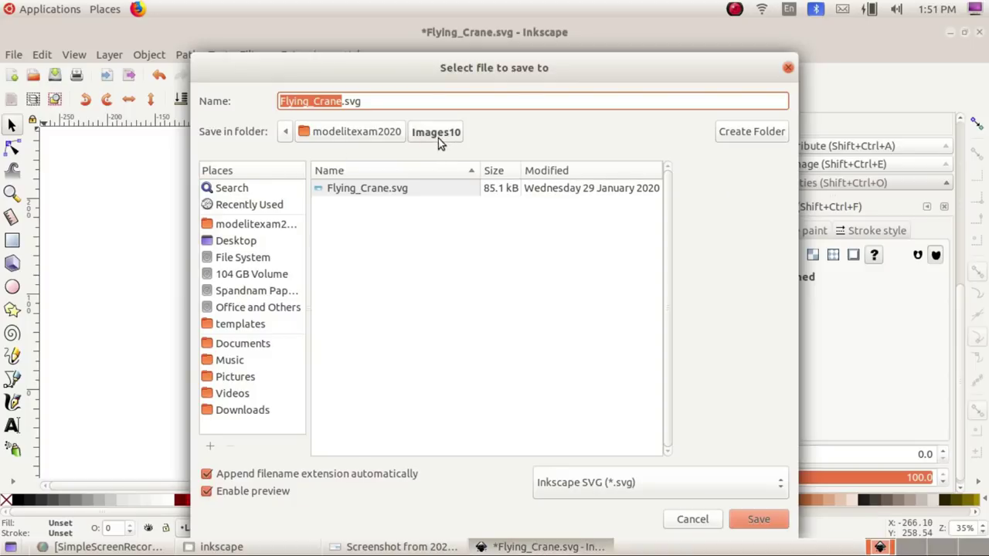
Step: Save the picture as SVG in modelitexam2020 > Exam10 under the register-number name, then view the Stellarium task sheet
left_click(345, 134)
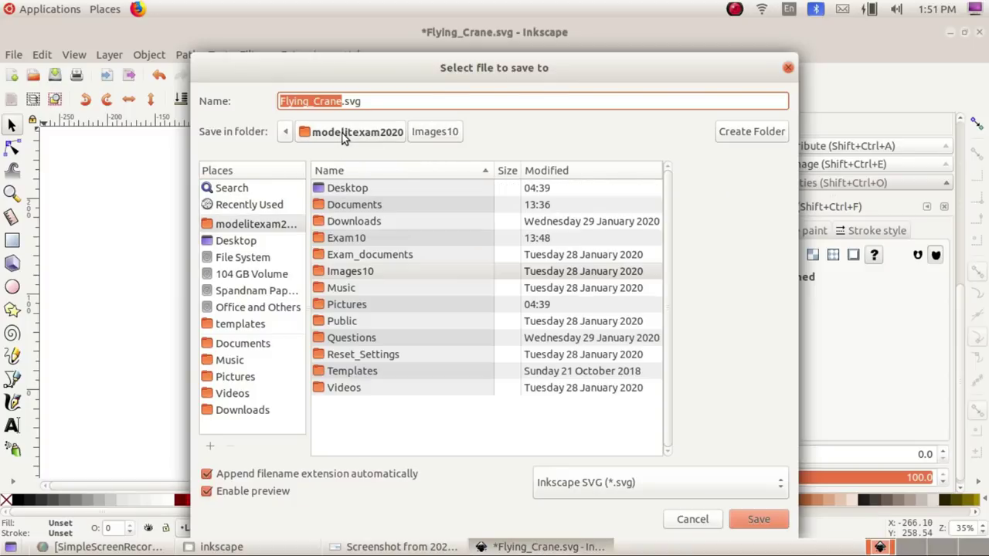
double_click(346, 239)
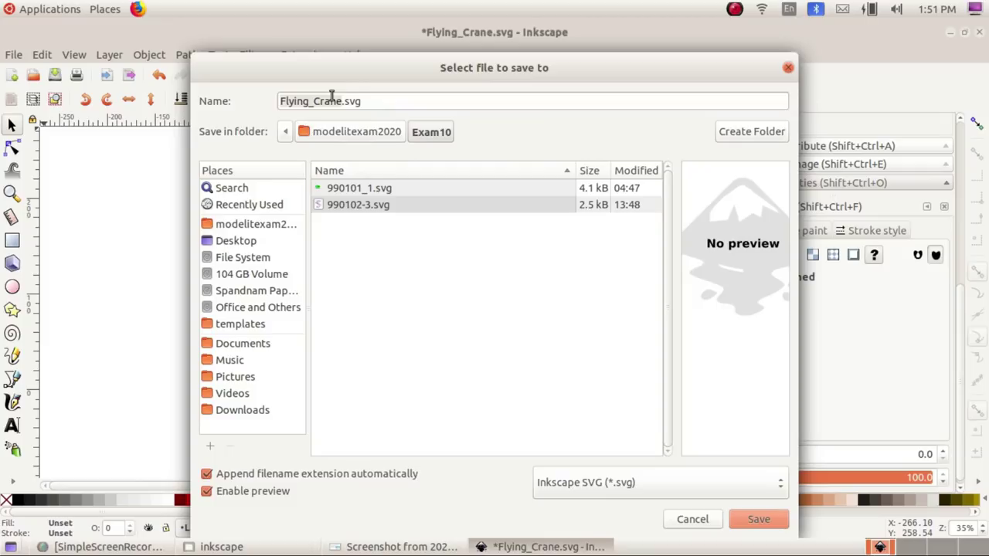
double_click(326, 101)
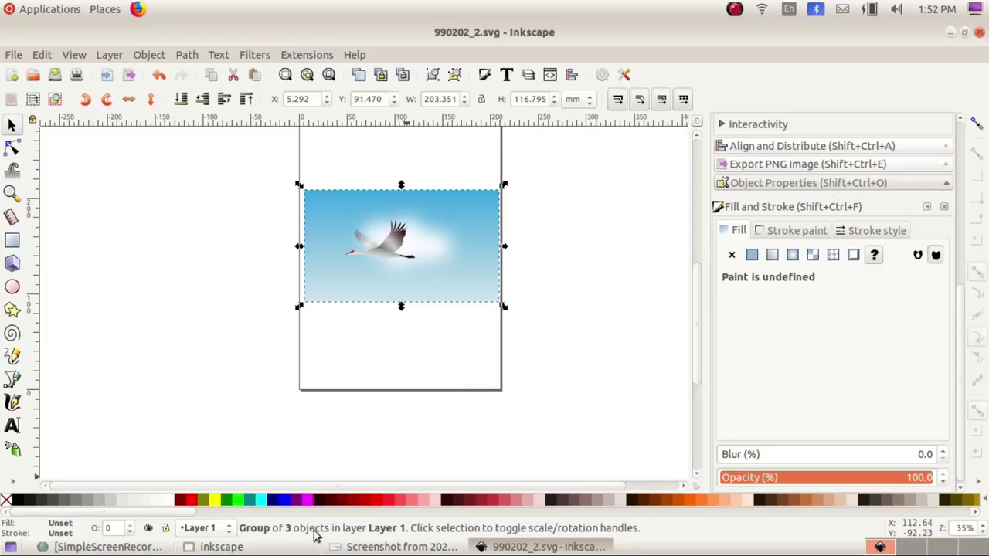
left_click(402, 546)
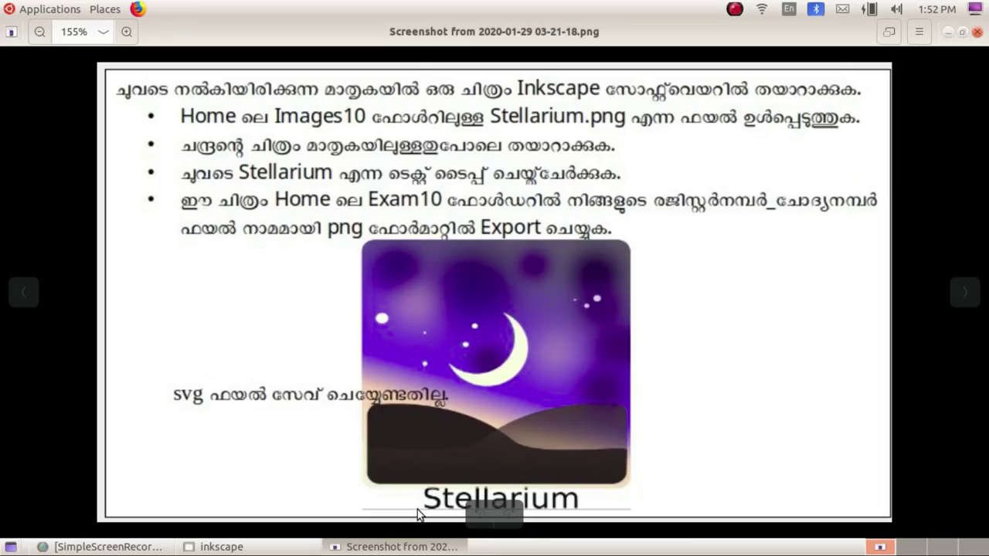
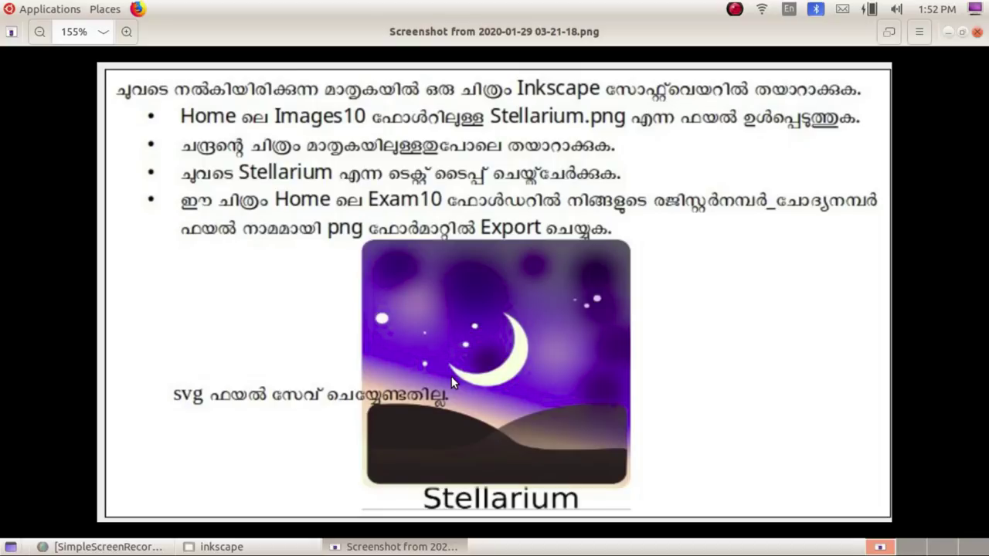
Step: Launch Inkscape Vector Graphics Editor from the Graphics applications menu, then glance at the task sheet
left_click(68, 9)
mouse_move(73, 124)
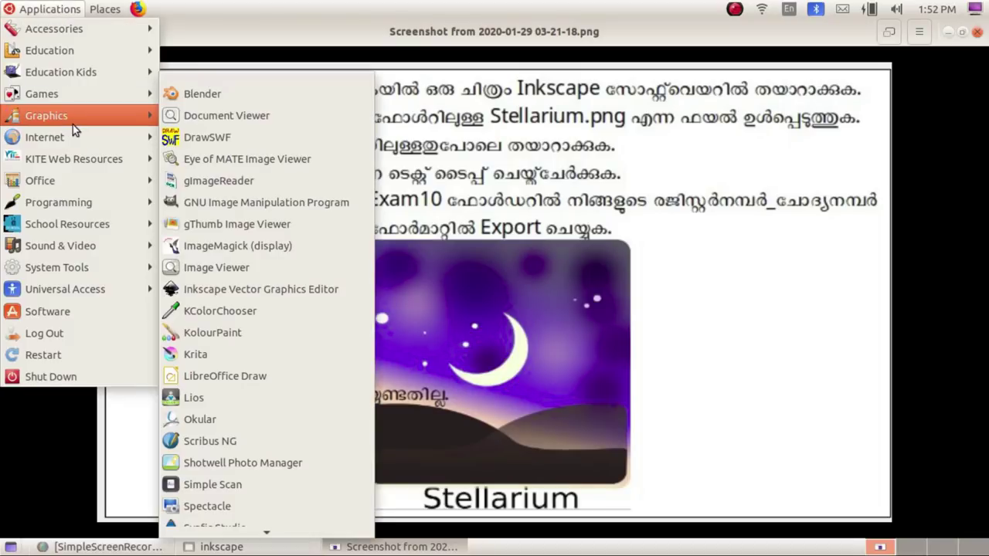
left_click(268, 295)
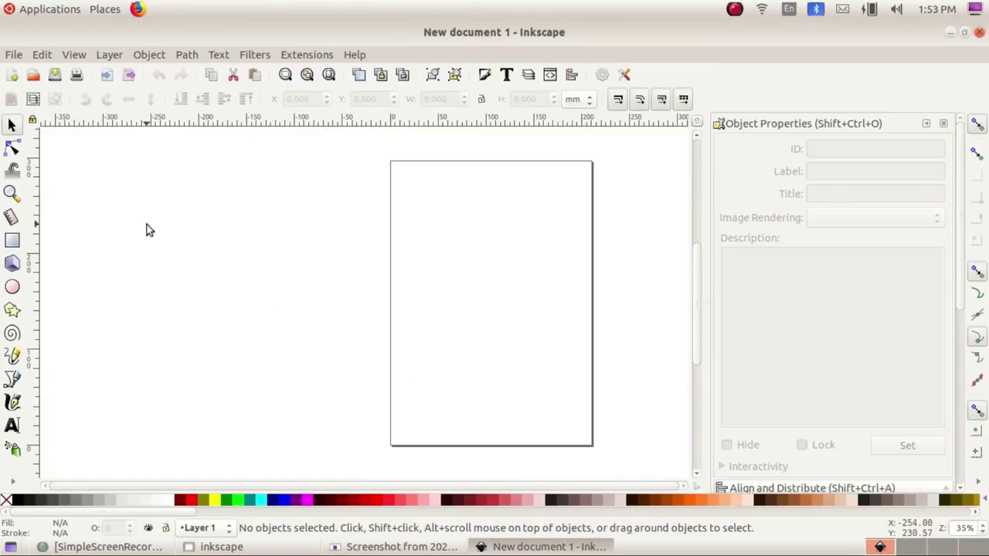
left_click(368, 549)
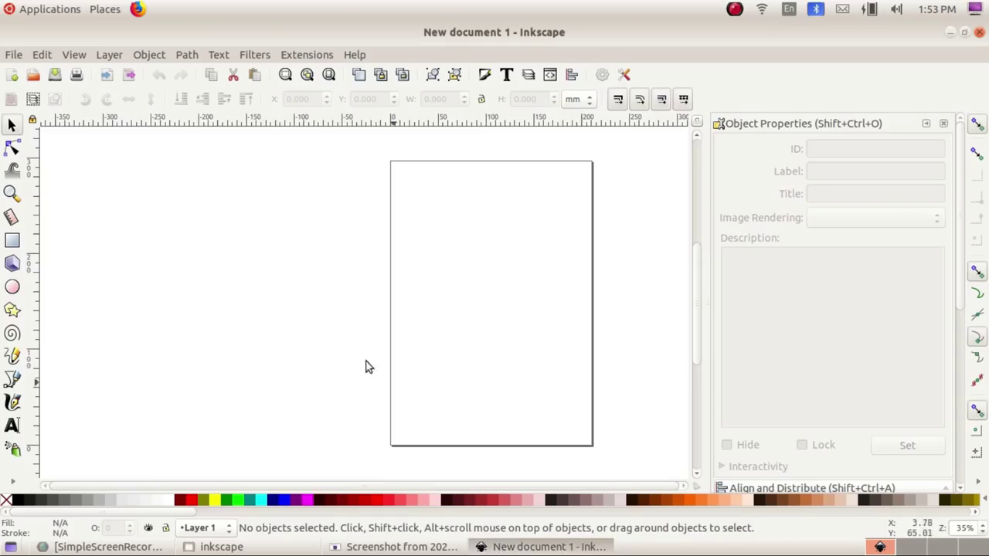
Step: Import Stellarium.png from Images10 with default bitmap options and drag it to the page centre
left_click(541, 547)
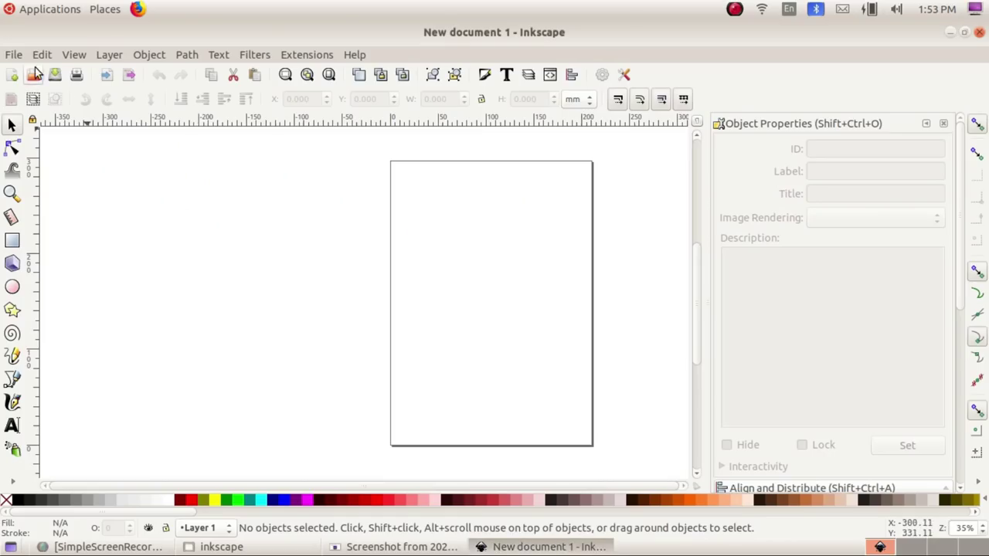
left_click(12, 54)
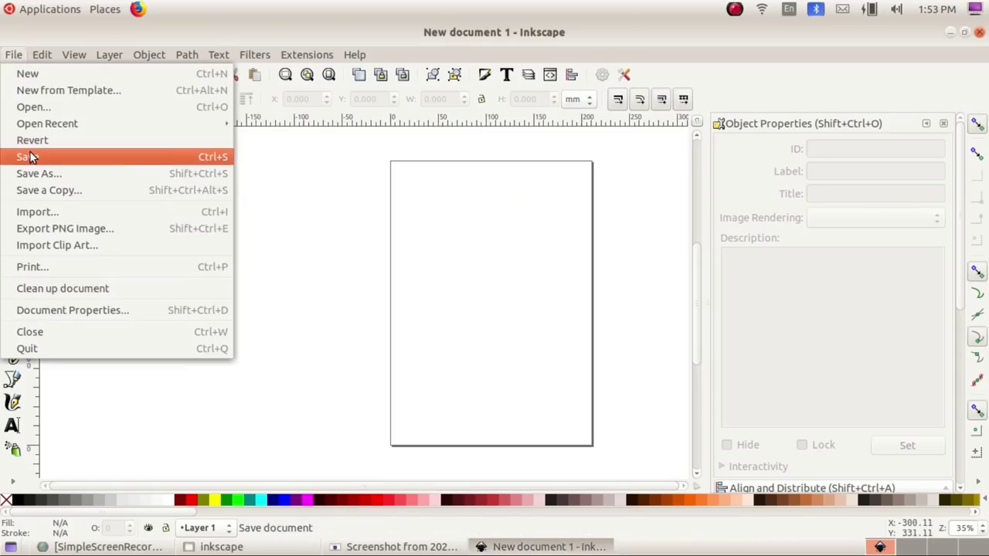
left_click(37, 212)
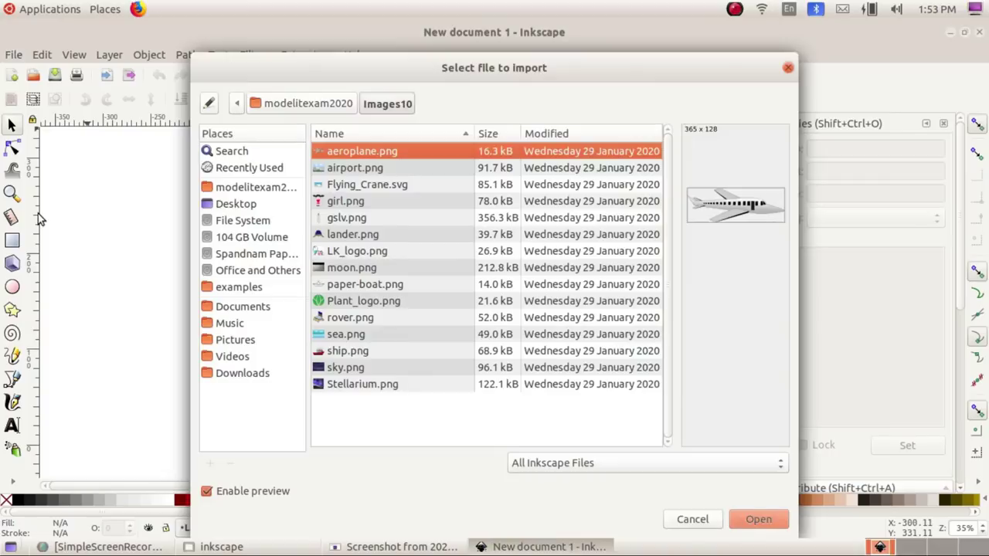
left_click(349, 388)
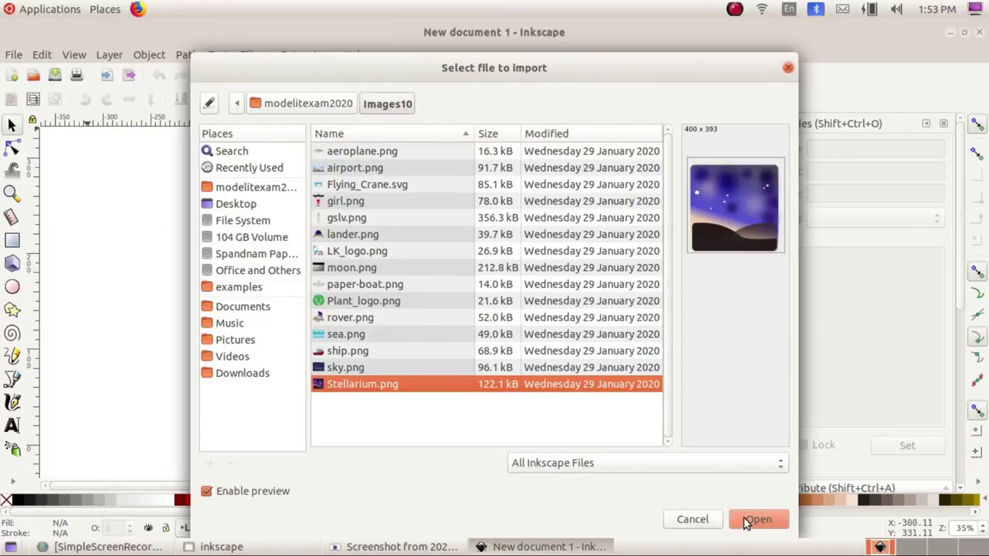
left_click(746, 523)
left_click(598, 407)
left_click_drag(604, 409, 507, 308)
left_click(402, 546)
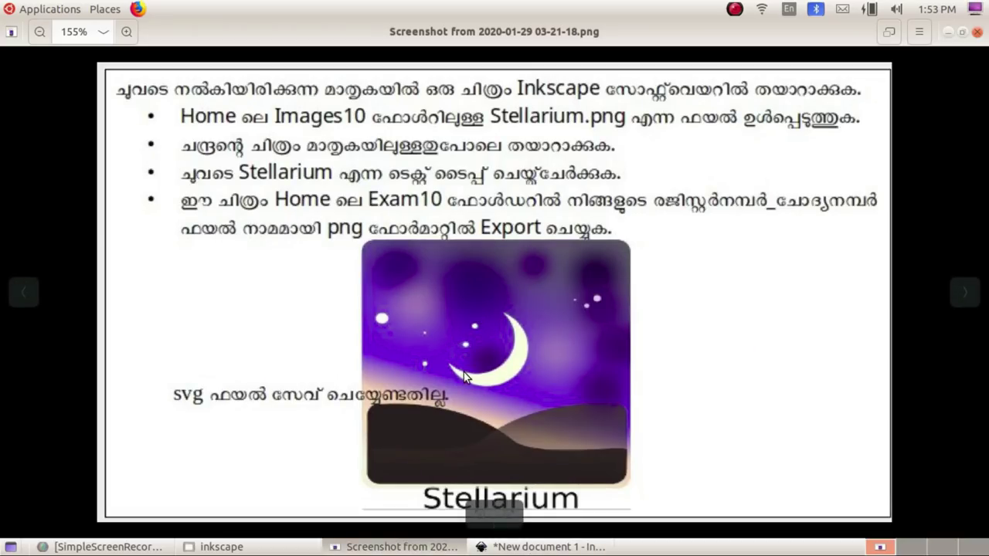
Step: Draw a circle over the sky with the Ellipse tool and set its opacity to 100
left_click(539, 546)
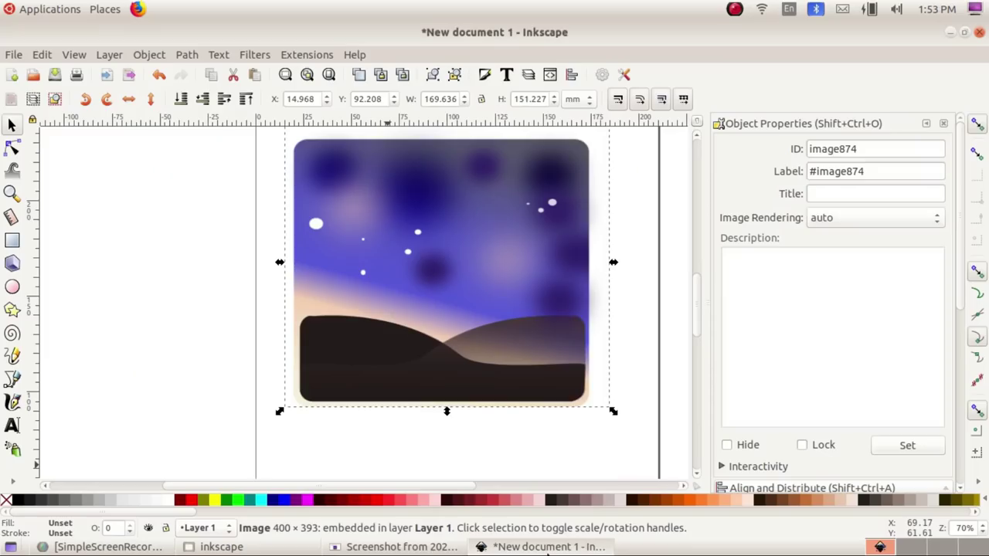
left_click(12, 287)
left_click_drag(393, 224, 476, 297)
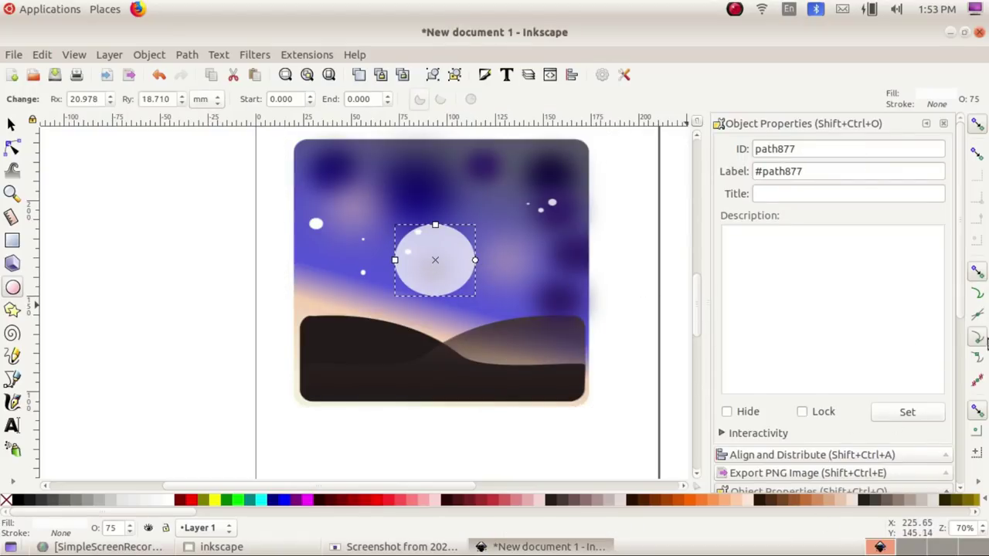
left_click_drag(963, 290, 958, 461)
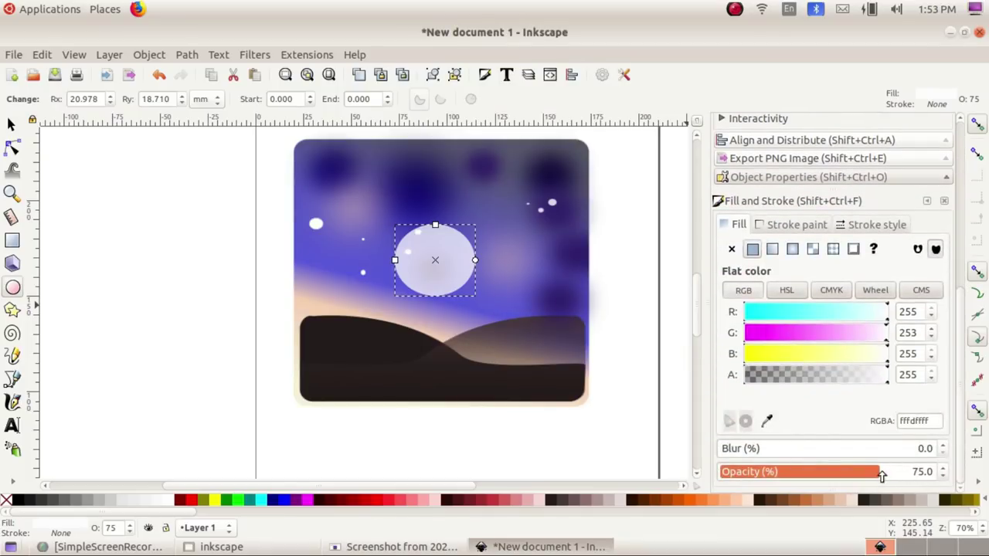
left_click_drag(929, 471, 945, 473)
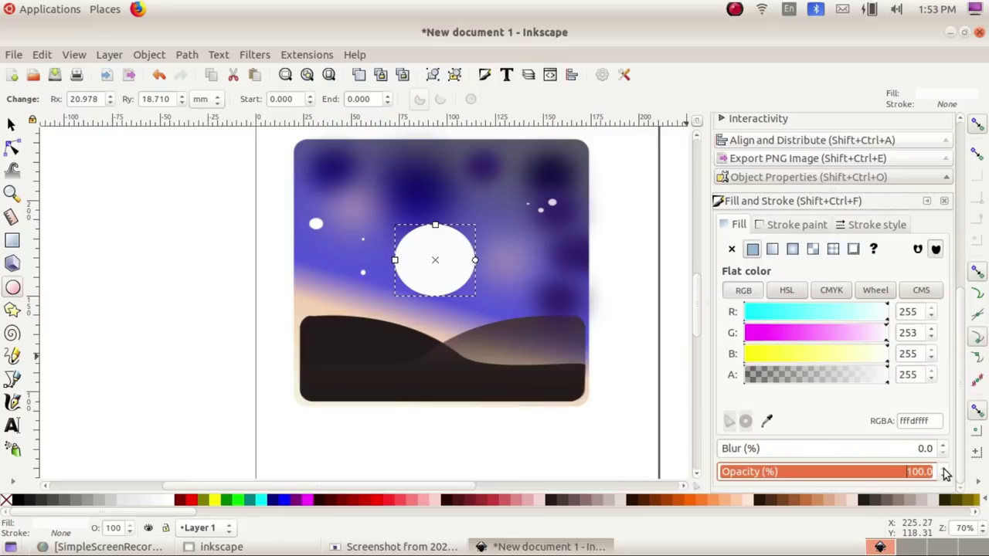
Step: Select the ellipse and fill it with the White palette swatch
left_click(11, 124)
left_click(438, 275)
left_click(208, 277)
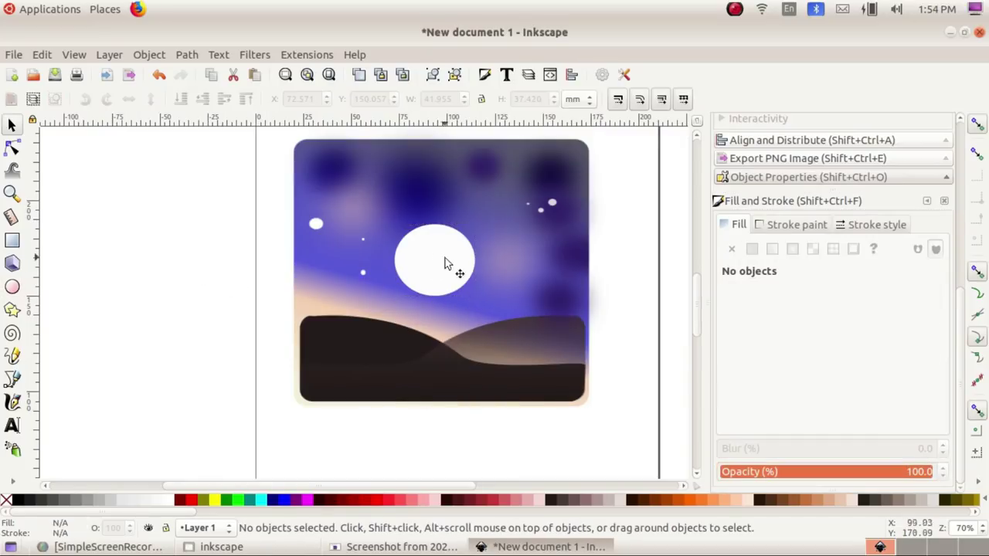
left_click(445, 263)
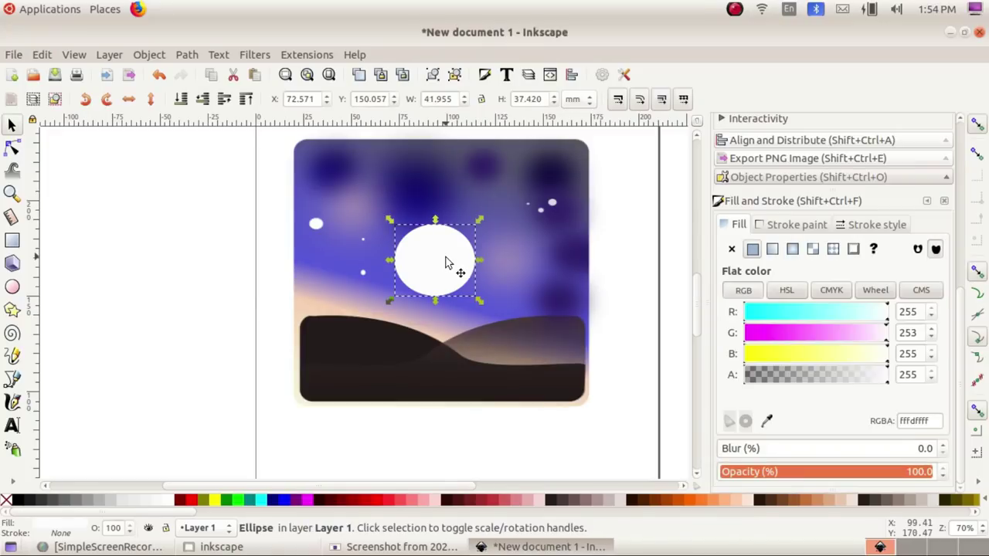
left_click(174, 502)
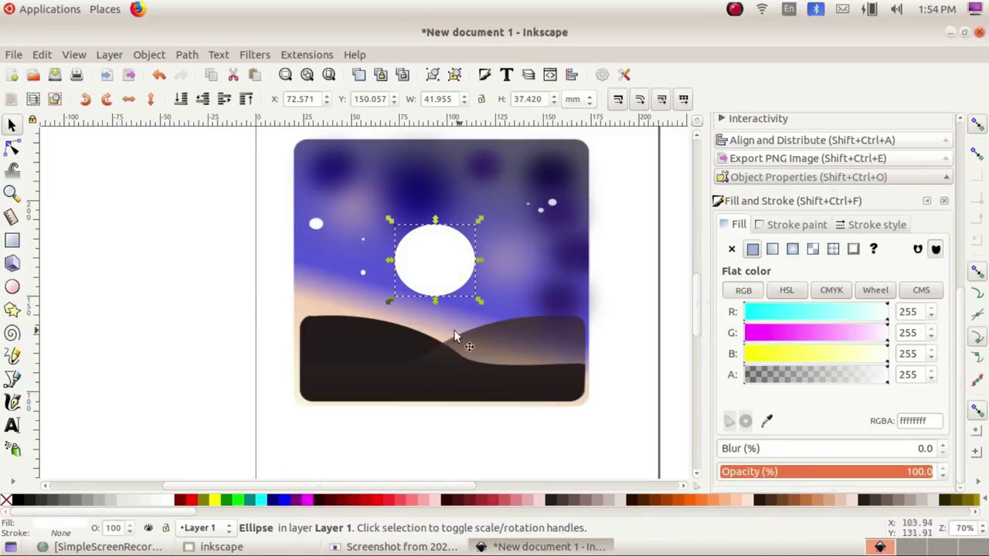
left_click(805, 334)
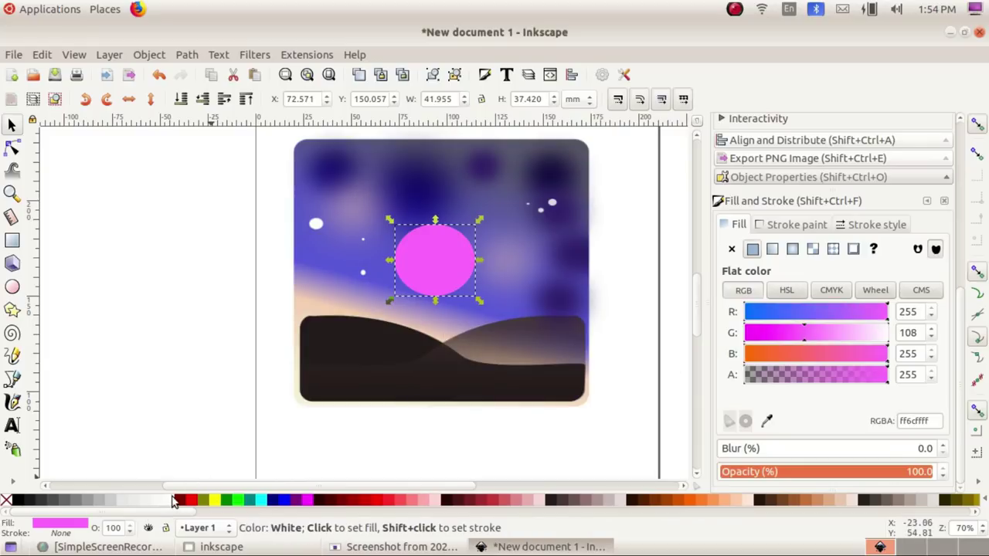
left_click(173, 502)
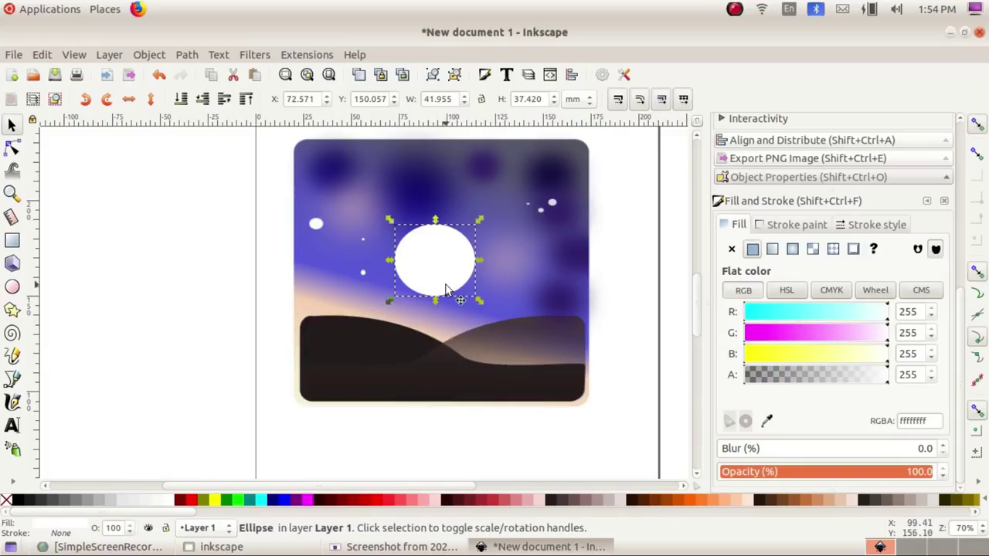
Step: Duplicate the white ellipse, colour the copy navy, and shift it up-left to leave a crescent
left_click(41, 54)
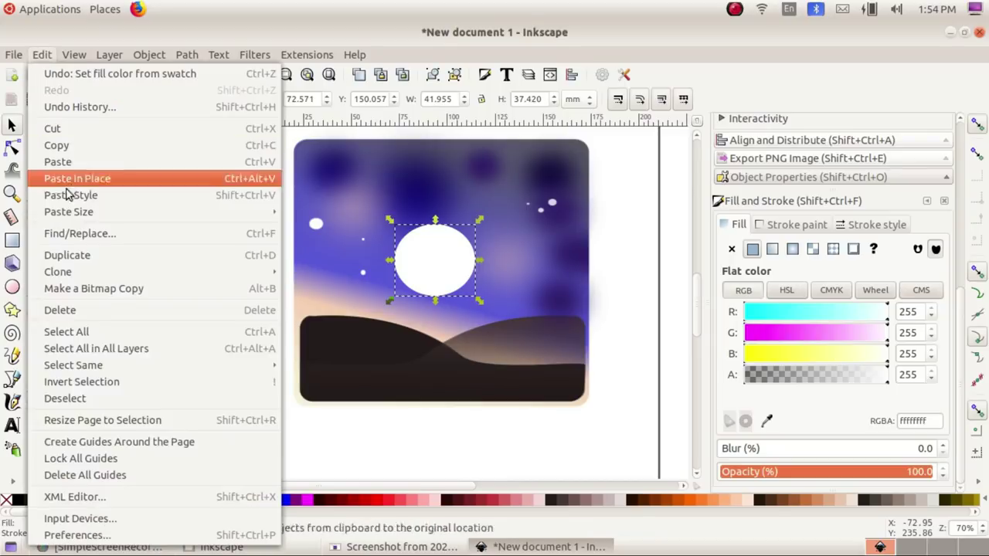
left_click(86, 253)
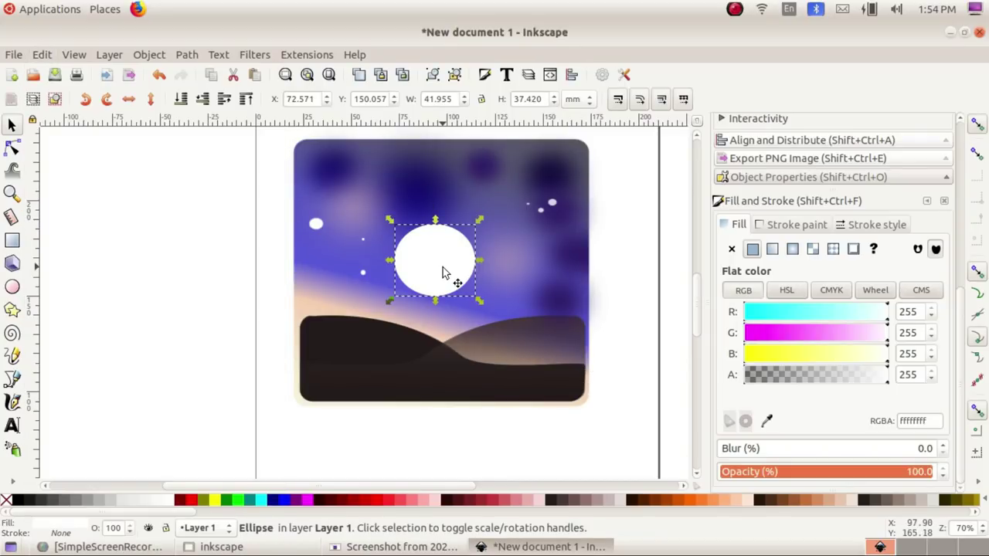
left_click(279, 501)
left_click(433, 281)
left_click_drag(435, 273, 409, 256)
Step: Nudge the navy circle slightly right and select it together with the white circle
key("alt+Tab")
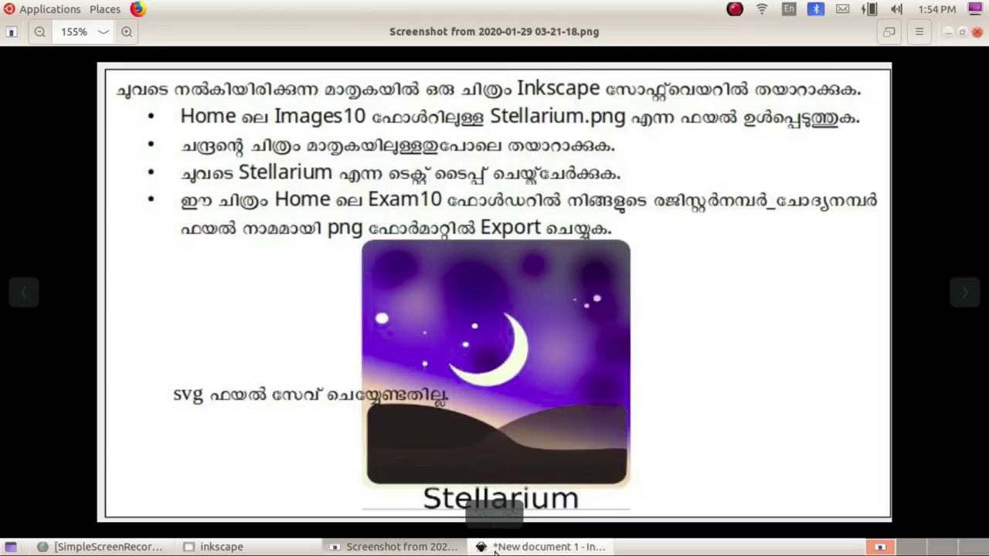
left_click(541, 546)
left_click_drag(421, 261, 427, 257)
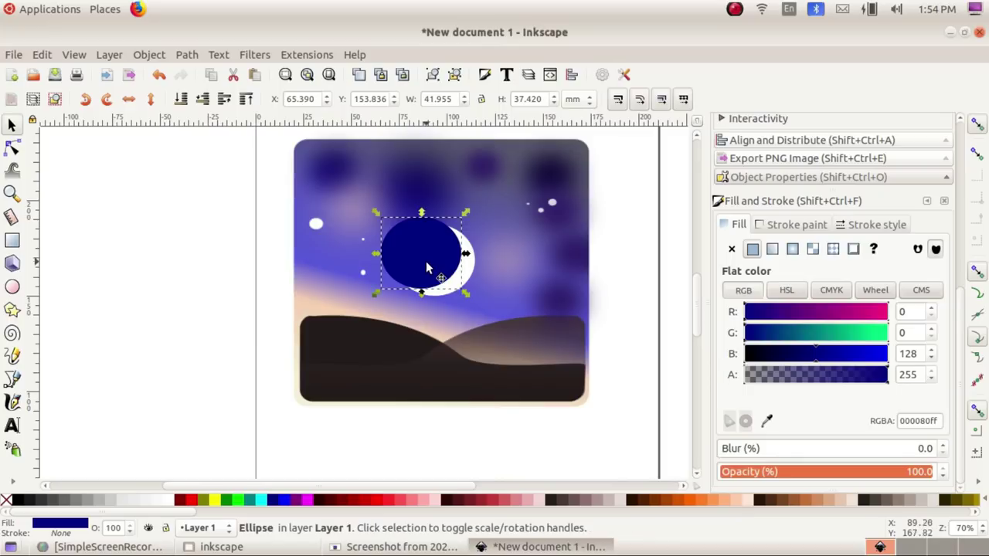
key("shift")
left_click(466, 278, "shift")
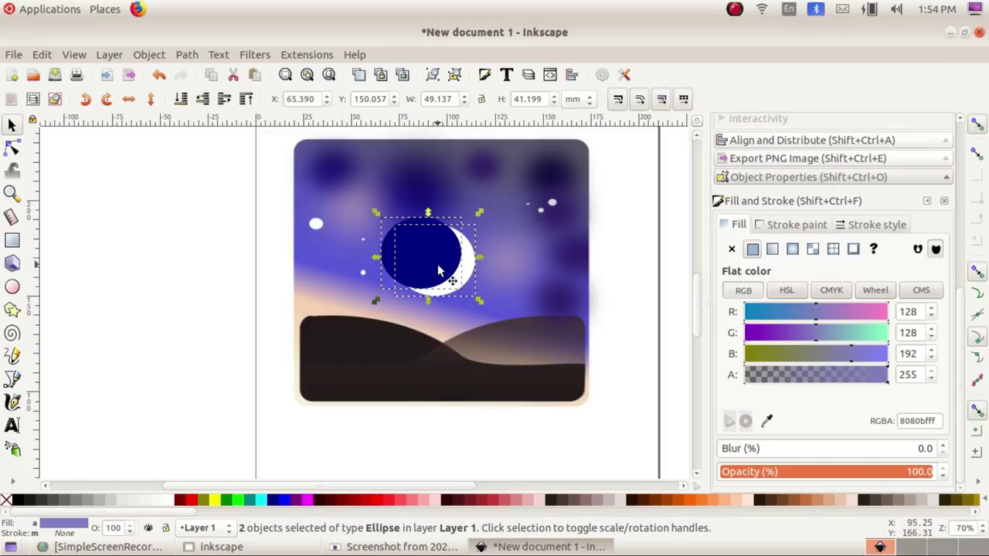
left_click(186, 54)
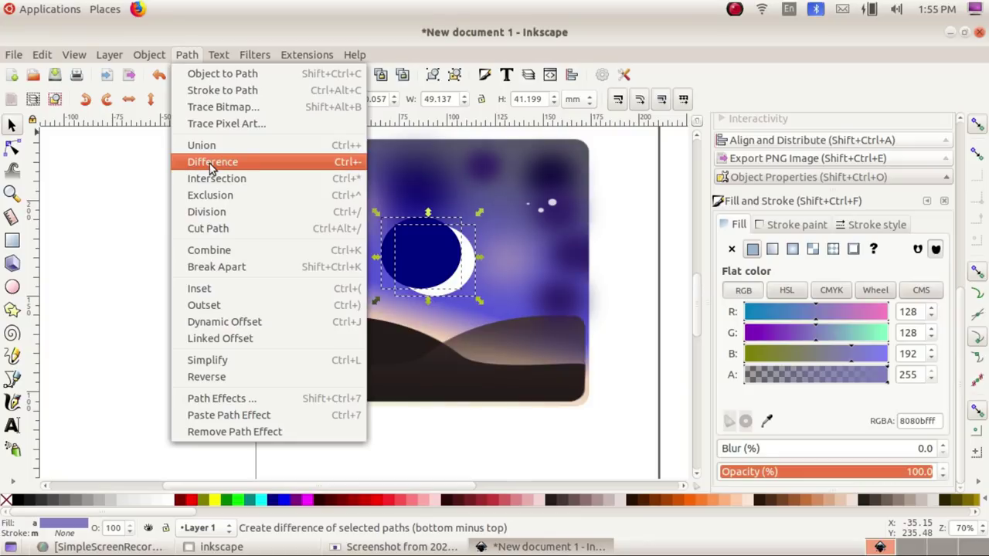
Step: Apply Path > Difference to cut the navy circle from the white one
left_click(209, 163)
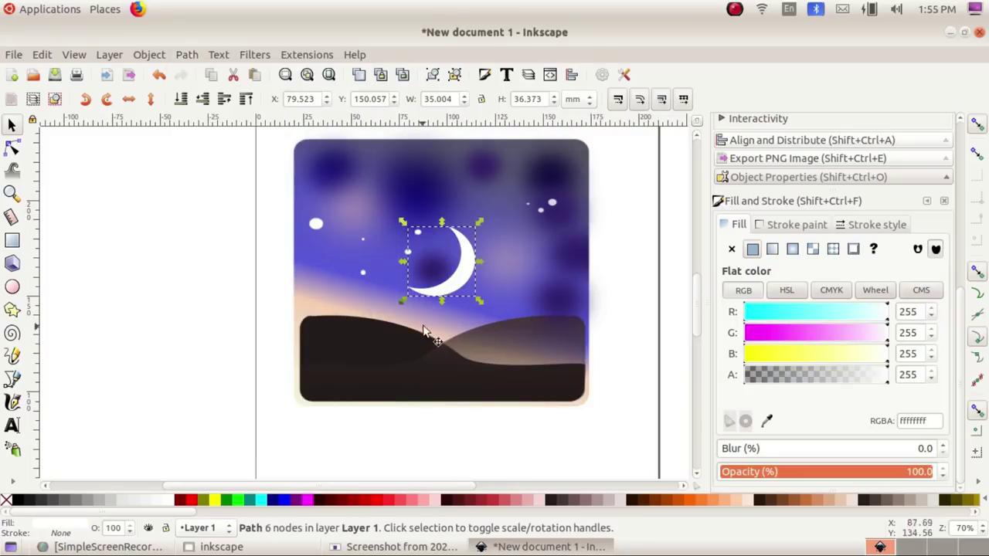
left_click(438, 550)
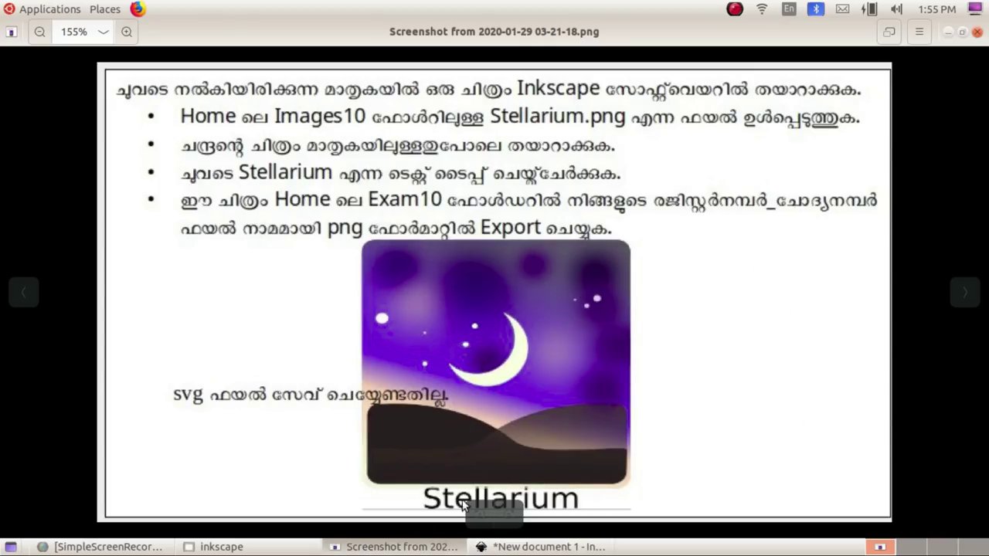
left_click(529, 547)
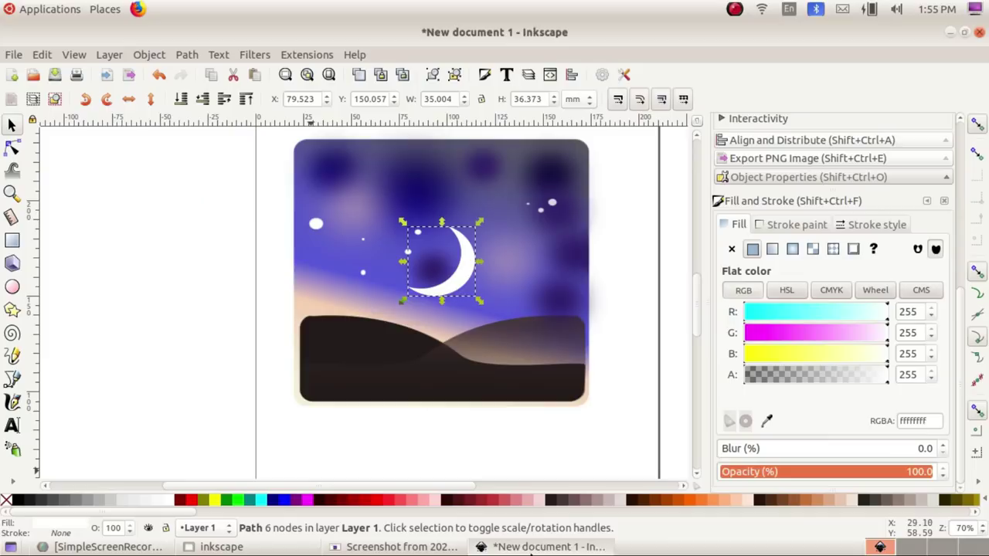
Step: Rotate the crescent about 9° to match the reference image
left_click(456, 284)
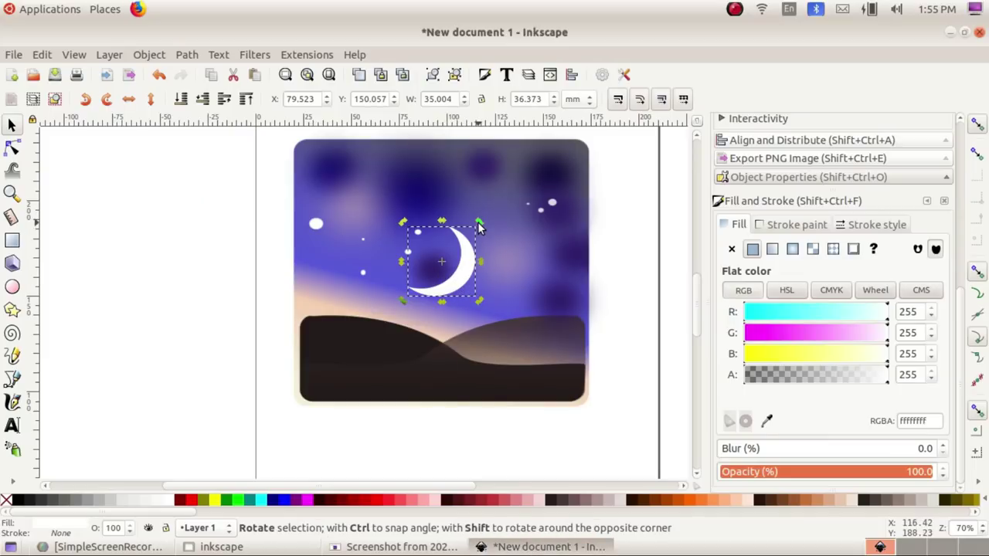
mouse_move(477, 222)
left_mouse_down()
mouse_move(485, 234)
mouse_move(487, 226)
mouse_move(479, 231)
left_mouse_up()
left_click(371, 546)
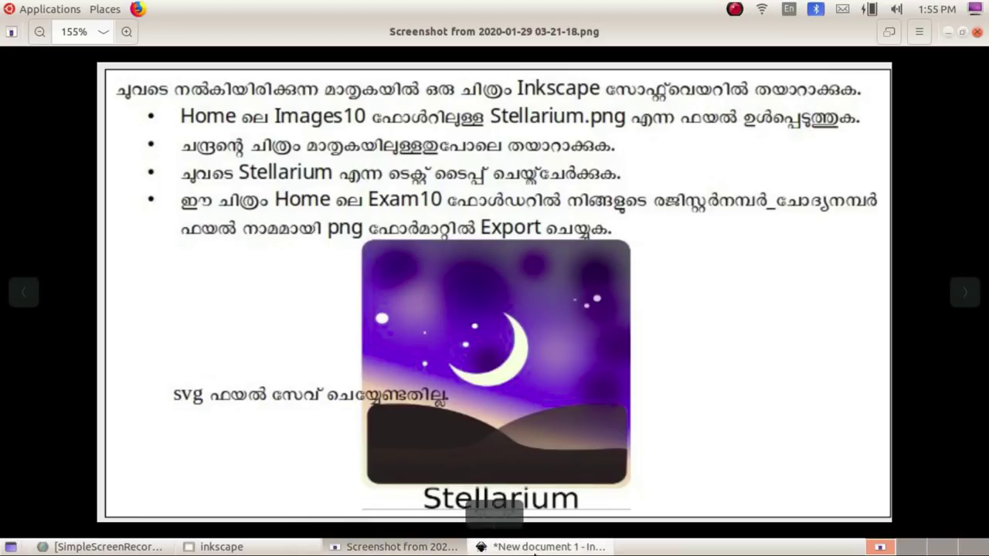
left_click(548, 546)
Step: Rubber-band select the Stellarium image and crescent, group them, and open PNG export
scroll(268, 309, "down", 1)
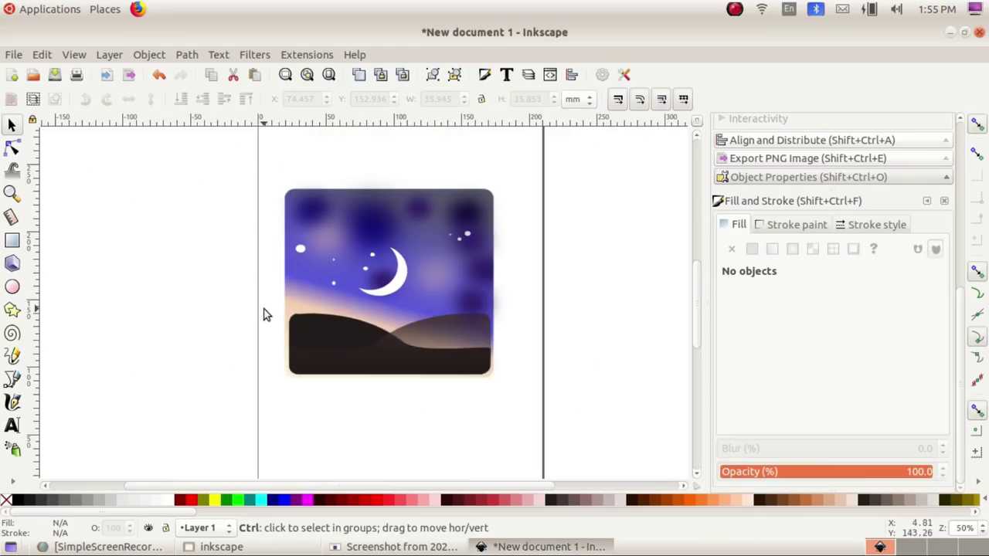
left_click_drag(239, 160, 548, 430)
left_click_drag(221, 173, 587, 409)
left_click(152, 56)
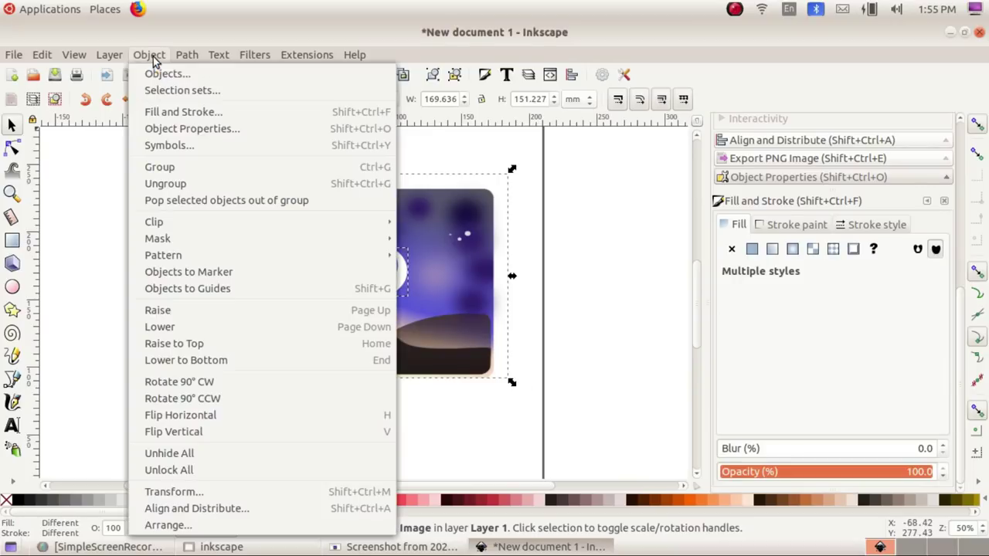
left_click(155, 164)
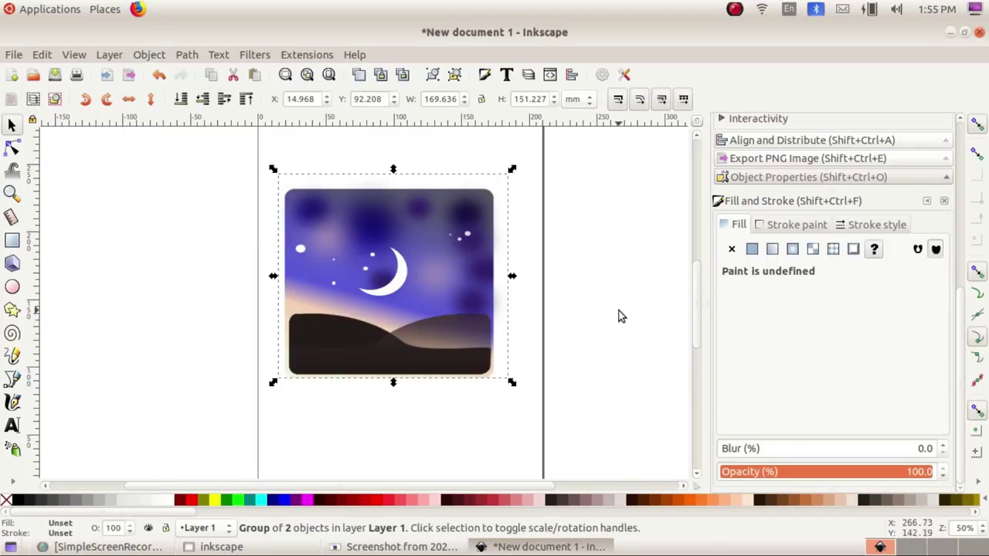
left_click(13, 54)
left_click(55, 228)
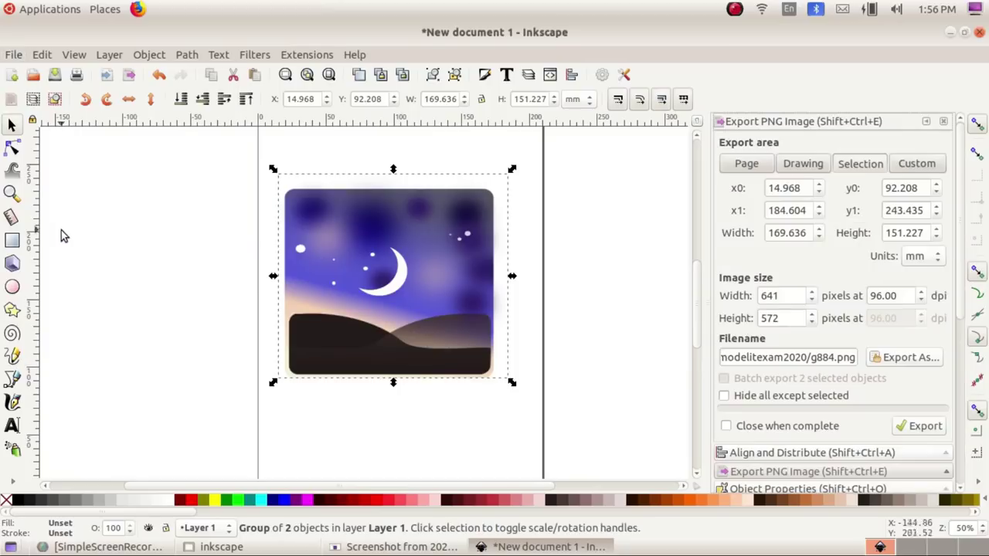
Step: Export the group as a PNG into Exam10, named with the register number followed by _2
left_click(903, 358)
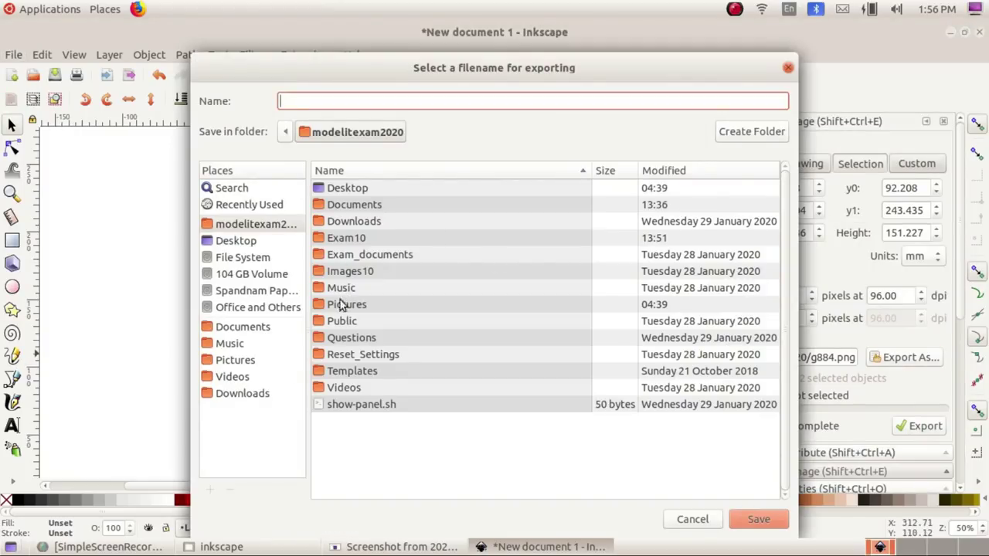
double_click(348, 240)
left_click(301, 100)
type("9901")
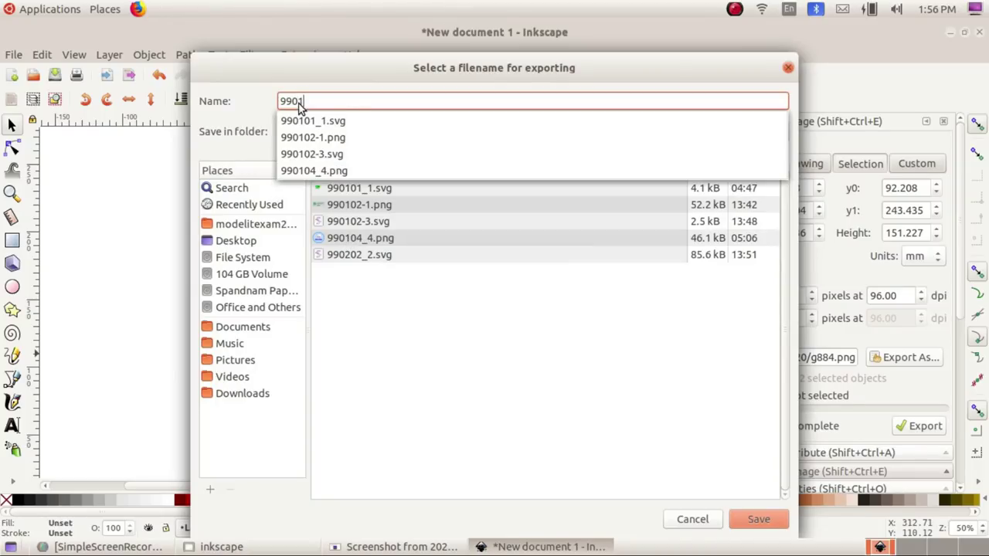
type("02_2")
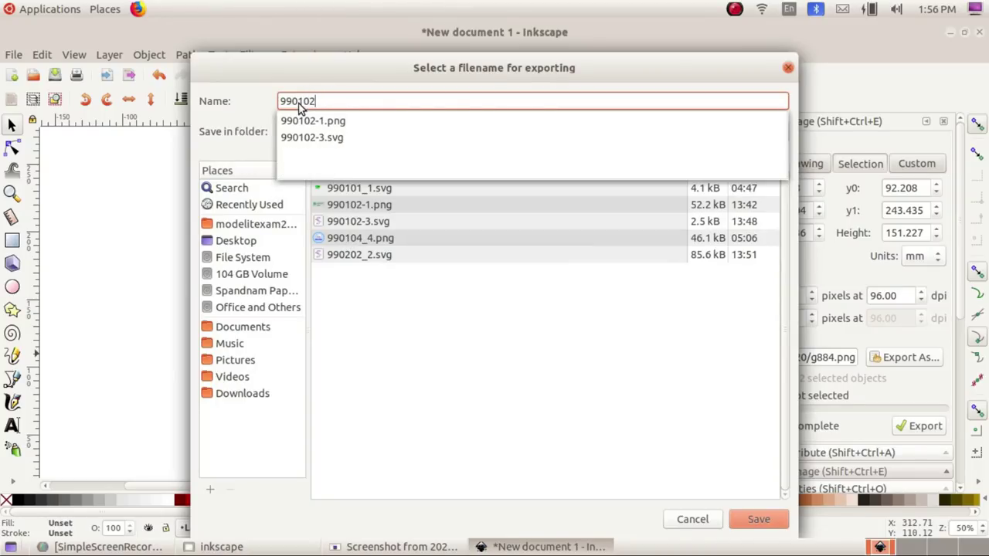
key("Return")
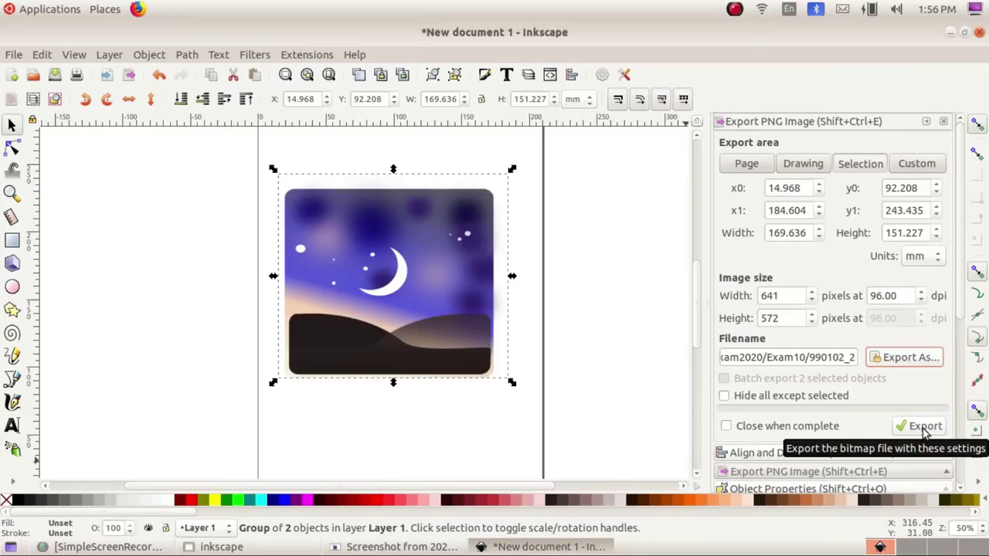
left_click(924, 426)
key("alt+Tab")
Step: Open the exported PNG from Home > Exam10 in the image viewer to verify it
left_click(52, 85)
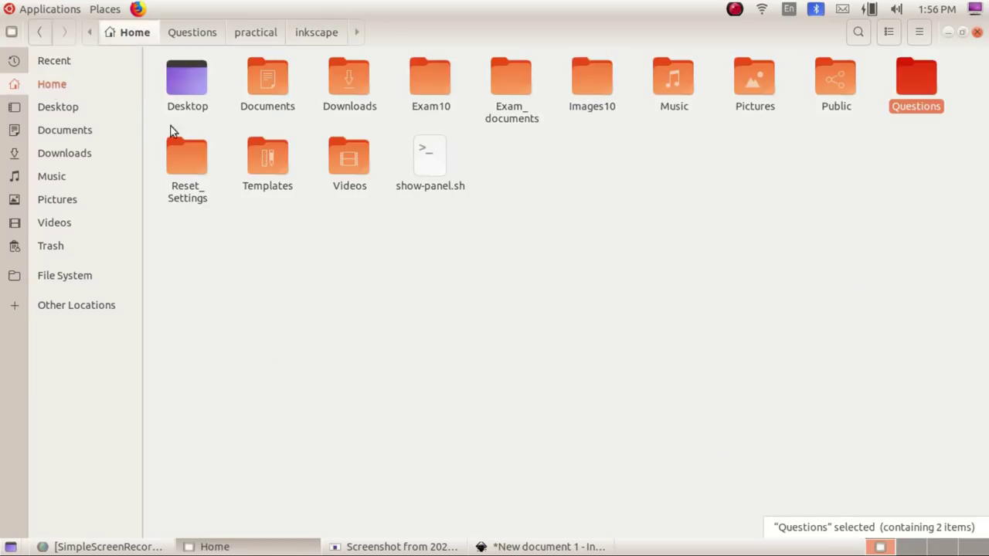
double_click(439, 81)
left_click(275, 71)
double_click(276, 67)
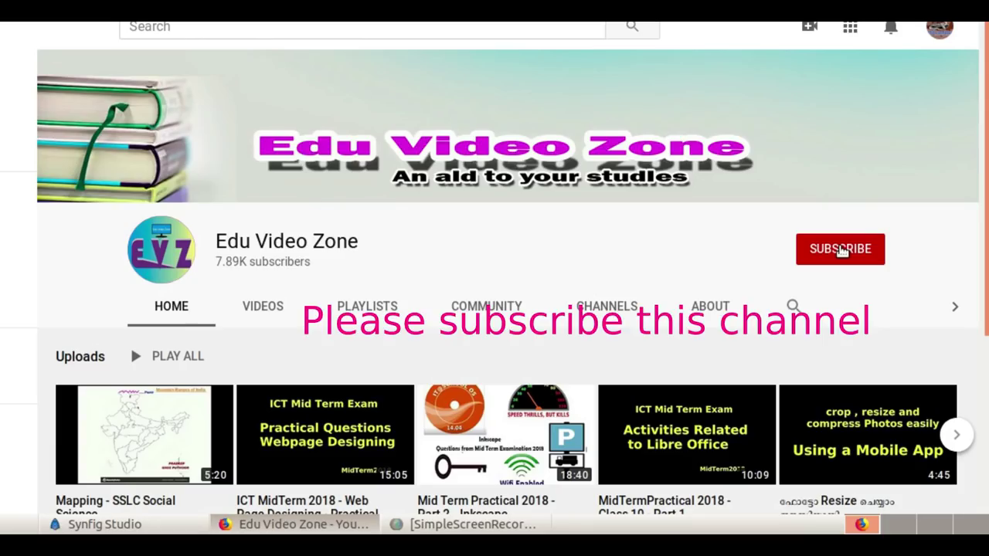
Step: Hit the red SUBSCRIBE button on the Edu Video Zone channel page
left_click(841, 250)
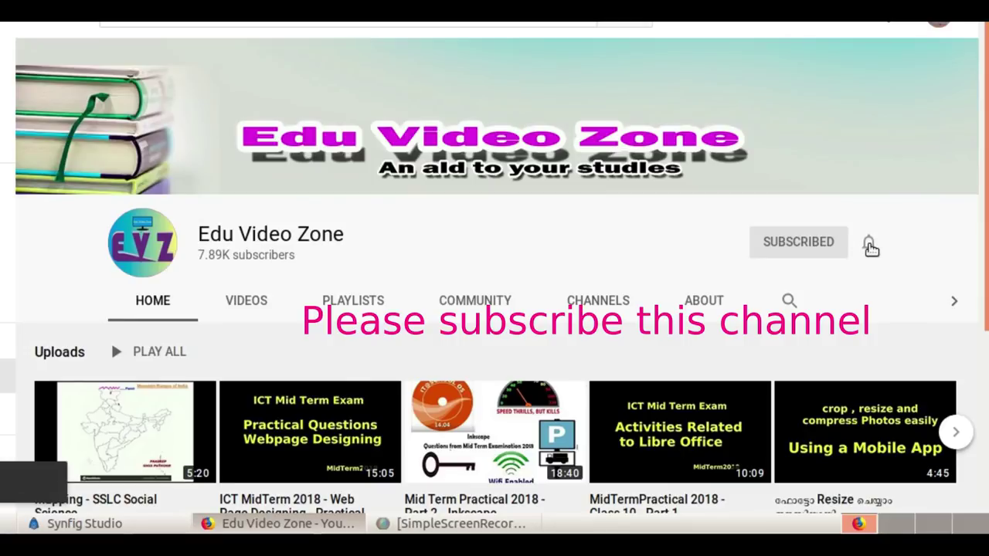